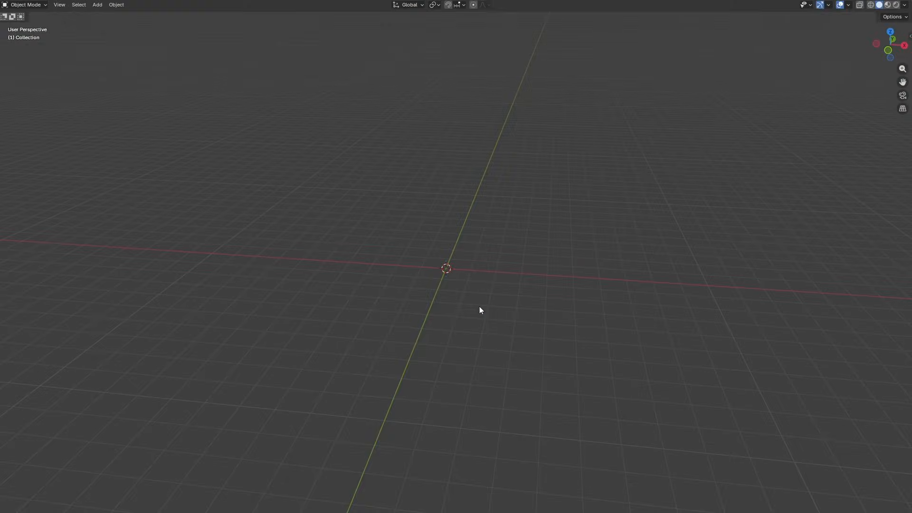
Step: Add LowPoly_Ref_Front.png as a reference image aligned to the front view
key("grave")
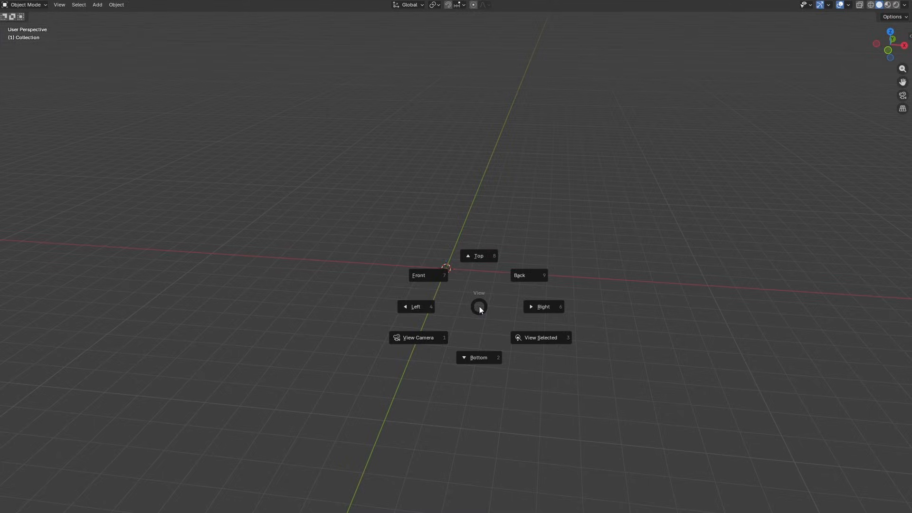
left_click(441, 284)
key("shift+a")
mouse_move(440, 282)
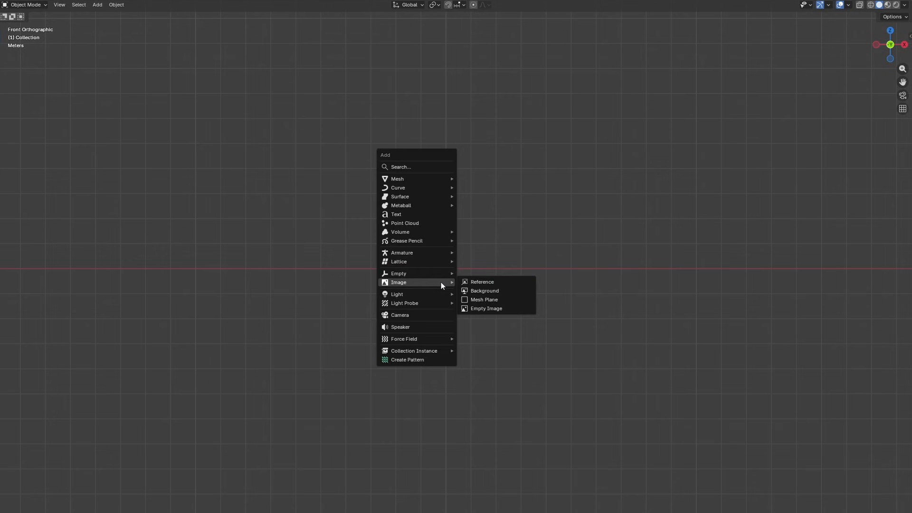
left_click(477, 283)
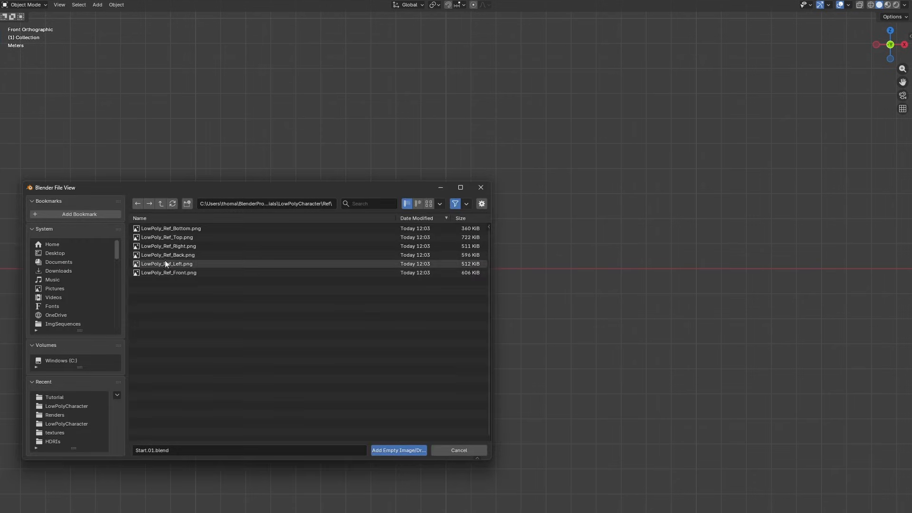
left_click(158, 275)
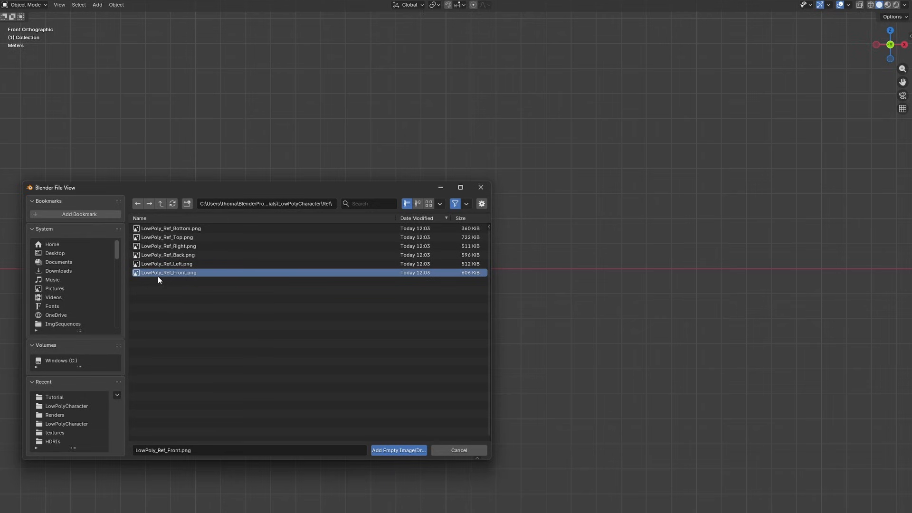
double_click(158, 276)
Step: Raise the front reference image along Z until the character's soles rest on the ground line
scroll(596, 332, "up", 5)
middle_click_drag(597, 332, 639, 383, "shift")
key("g")
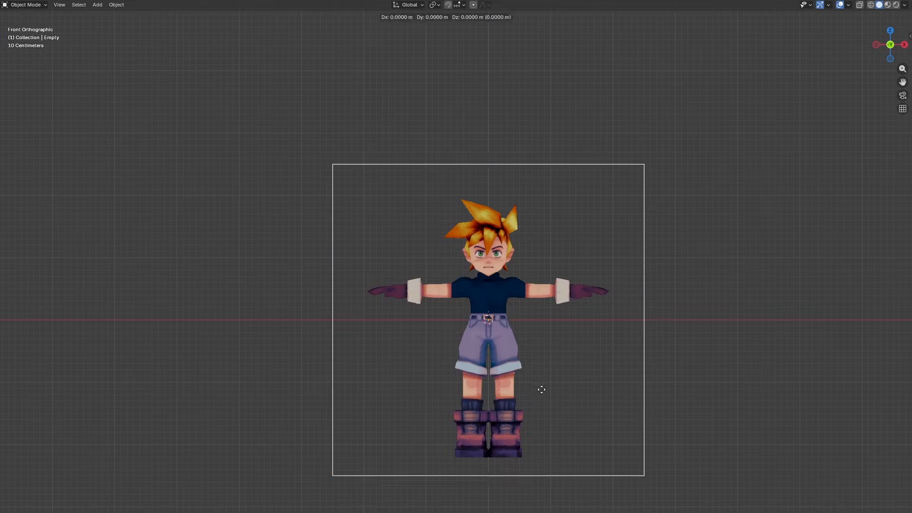
key("z")
left_click(555, 251)
key("KP_Decimal")
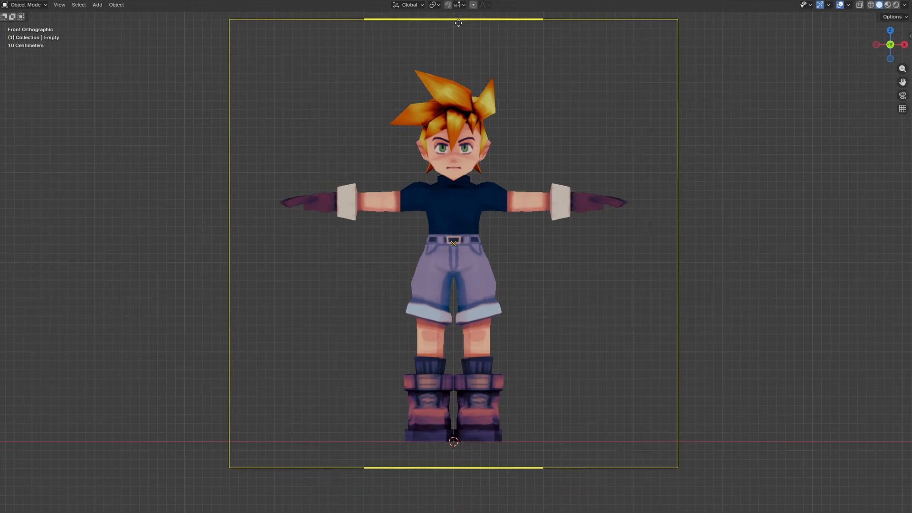
Step: Set the transform pivot point to 3D Cursor and scale the front reference image down around it
left_click(433, 5)
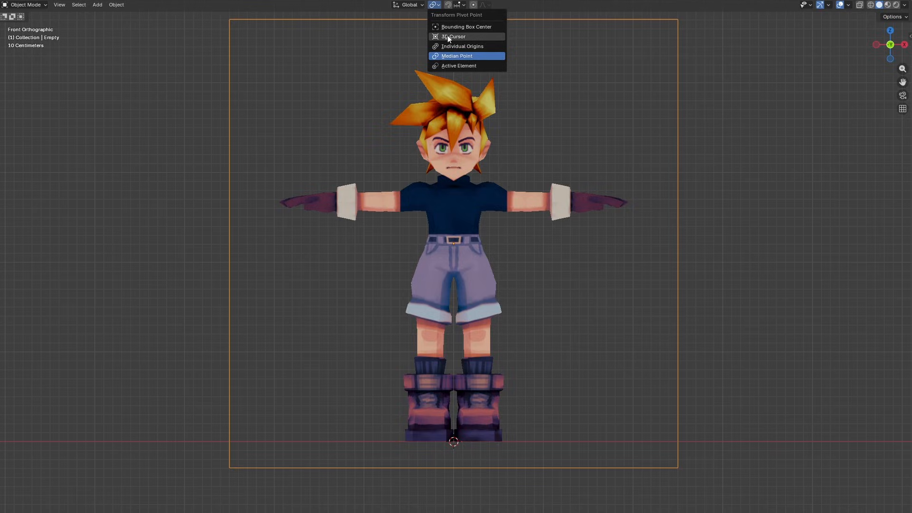
left_click(447, 36)
key("s")
left_click(530, 305)
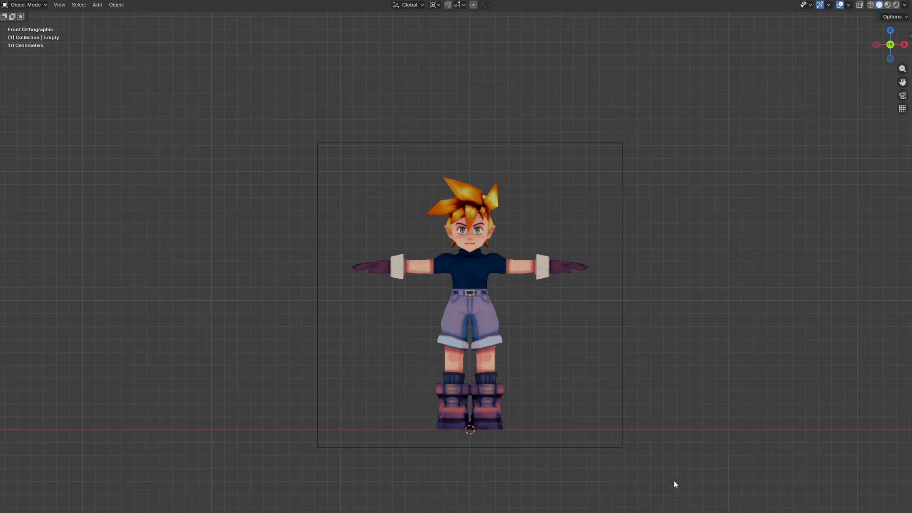
Step: Duplicate the front reference in place and replace the copy's image with LowPoly_Ref_Left.png
left_click(490, 369)
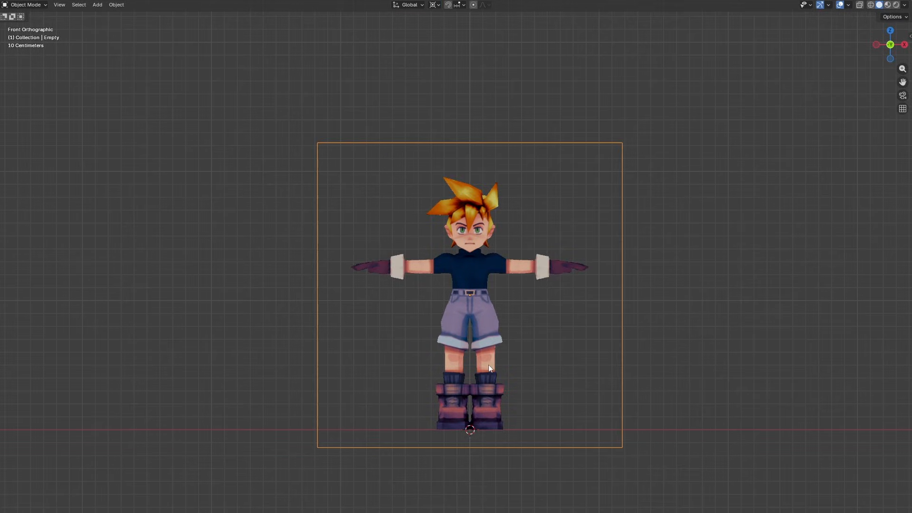
key("shift+d")
right_click(757, 336)
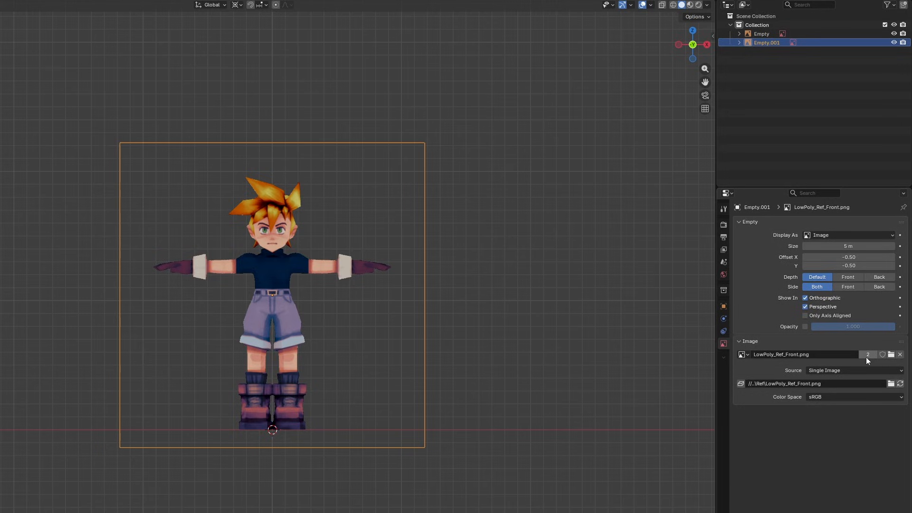
left_click(890, 383)
left_click(152, 264)
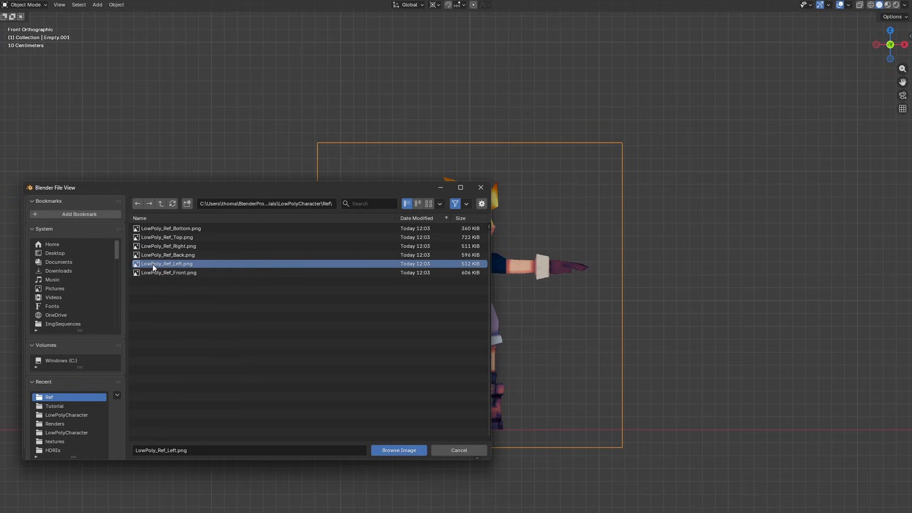
double_click(153, 264)
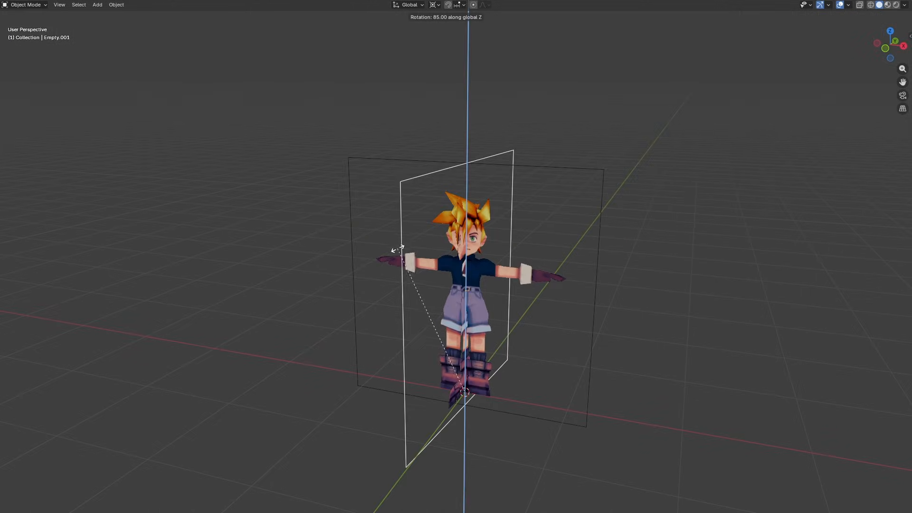
Step: Rotate the left reference around Z so it stands perpendicular to the front image, and move it sideways along X
left_click(393, 249, "ctrl")
key("g")
key("x")
left_click(479, 307)
Step: Move the front reference image back along Y by about 1 m, behind the origin
left_click(480, 326)
key("g")
key("y")
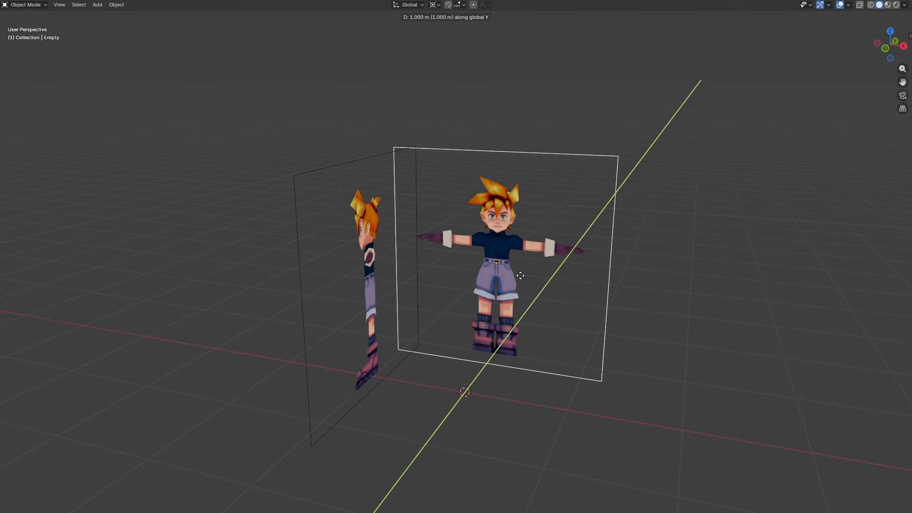
left_click(534, 307)
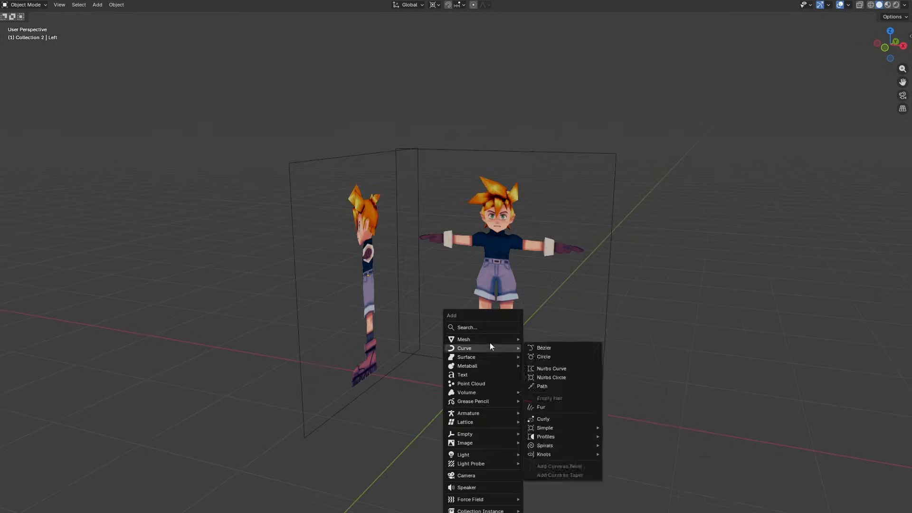
Step: Add a cube at the origin and scale its mesh down to roughly head size in Edit Mode
left_click(529, 349)
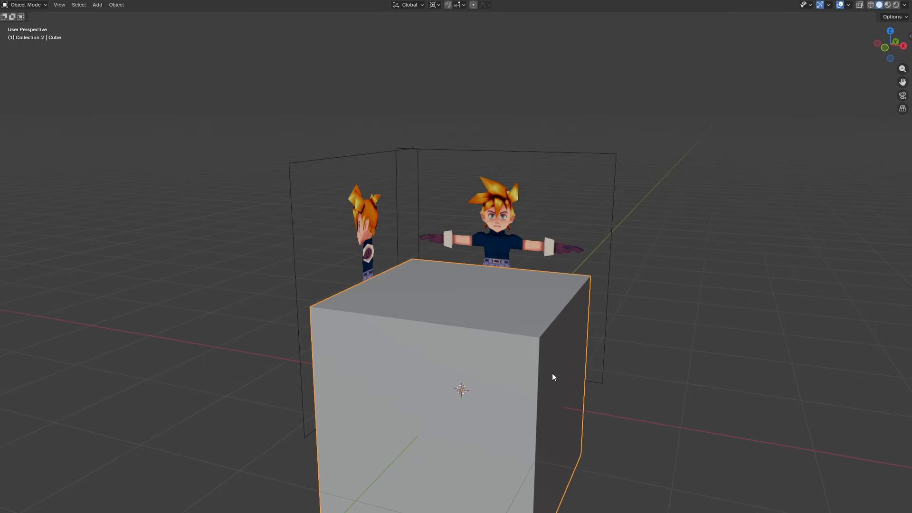
key("ctrl+Tab")
left_click(618, 377)
key("s")
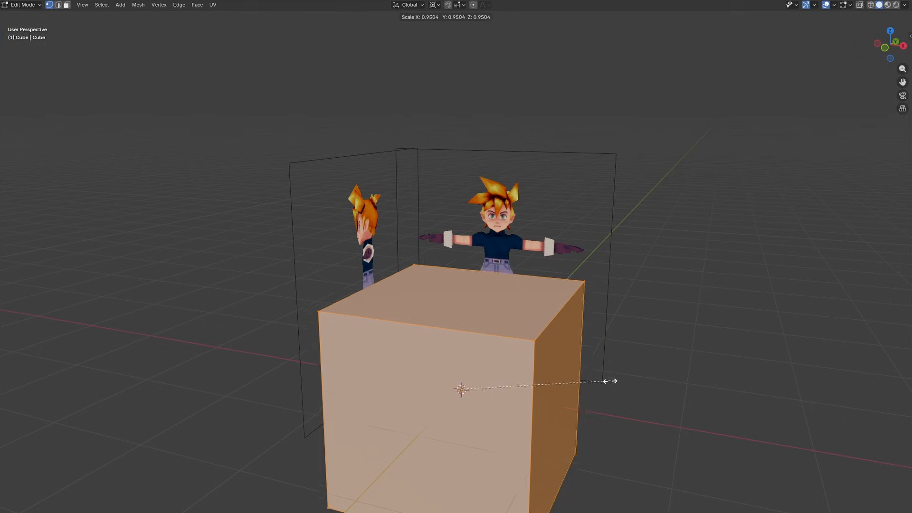
left_click(483, 383)
Step: Raise the small cube along Z over the character's face in the front view and turn on X-ray
key("KP_1")
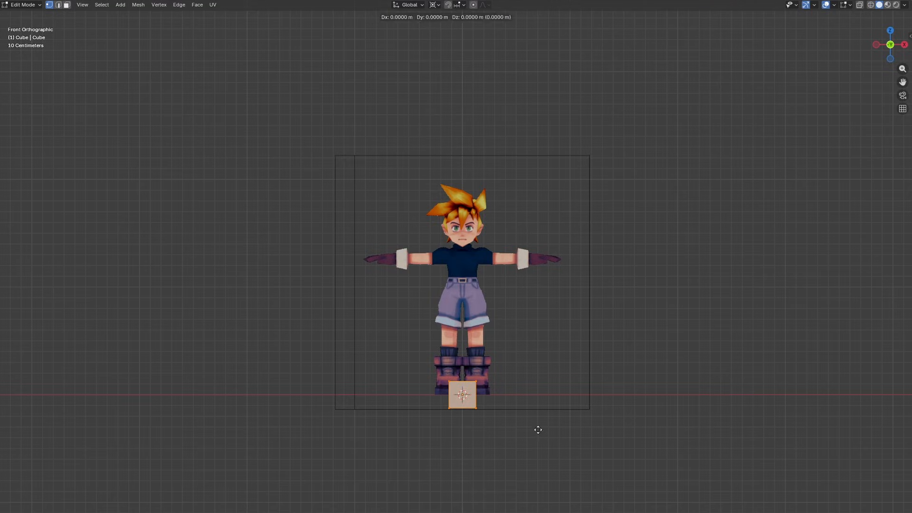
key("z")
left_click(541, 270)
scroll(602, 327, "up", 8)
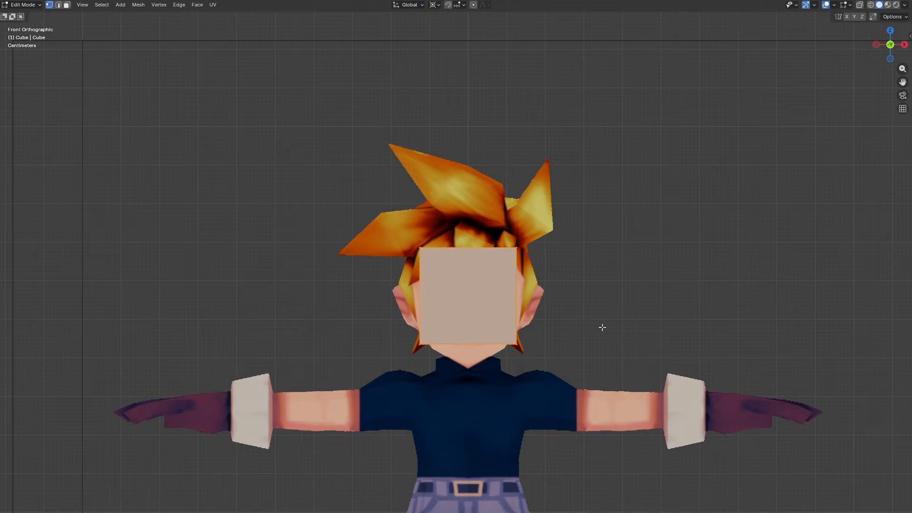
key("alt+z")
scroll(602, 321, "up", 3)
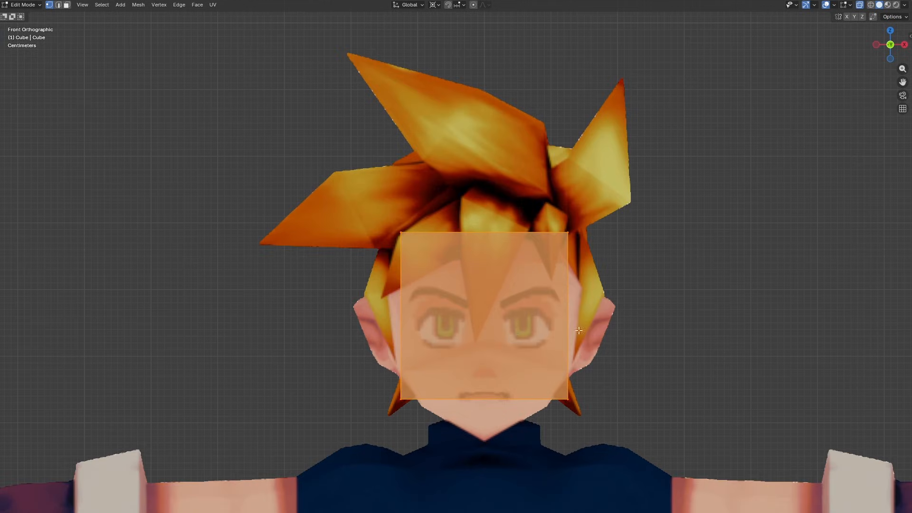
Step: Split the cube with a vertical centre loop cut and delete the faces on its -X half
left_click(479, 239)
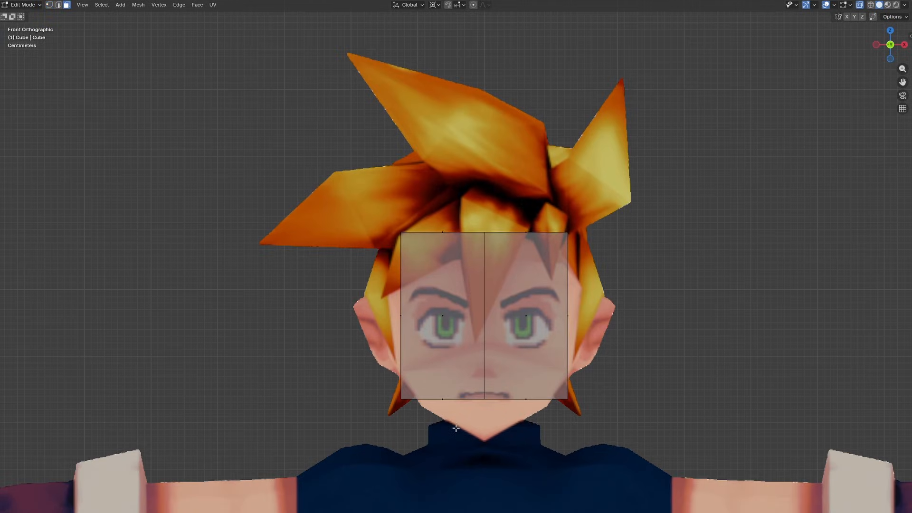
left_click_drag(461, 431, 336, 126)
key("x")
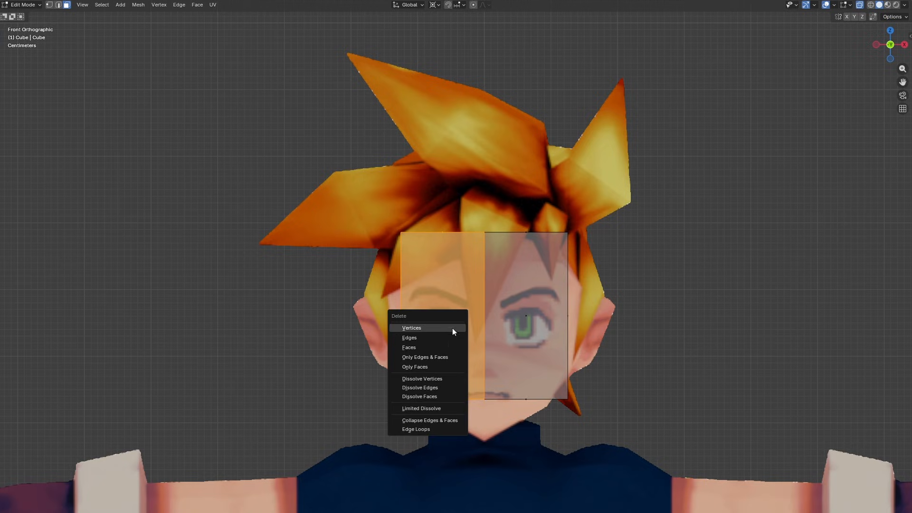
left_click(449, 349)
Step: Add a Mirror modifier on the X axis to the half cube and enable Clipping
key("Tab")
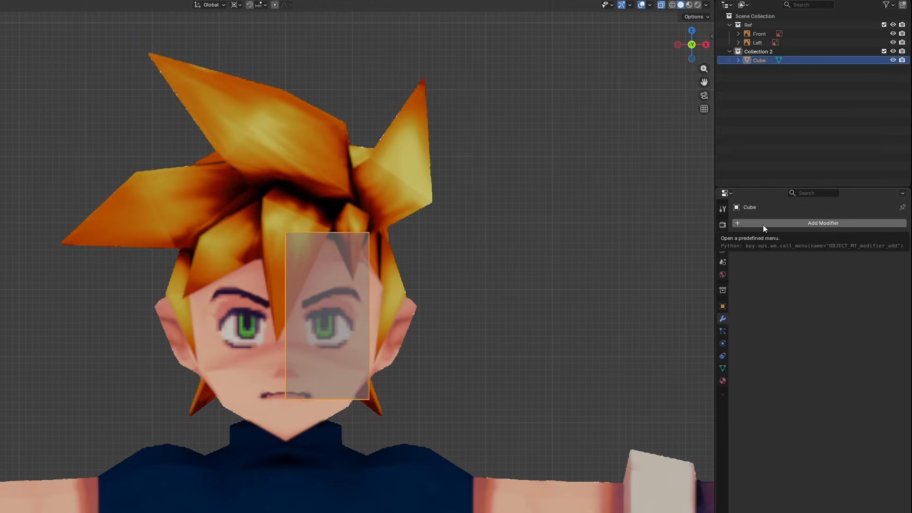
left_click(763, 224)
left_click(763, 224)
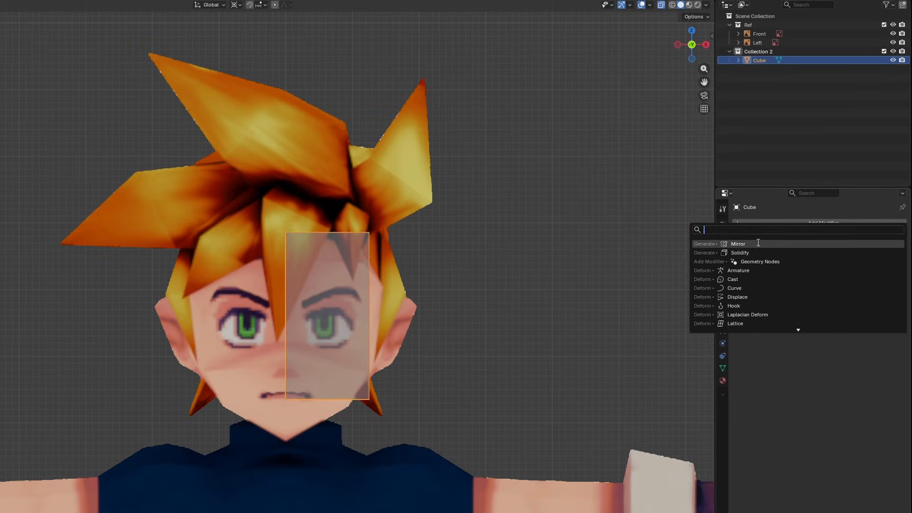
left_click(757, 244)
left_click(804, 293)
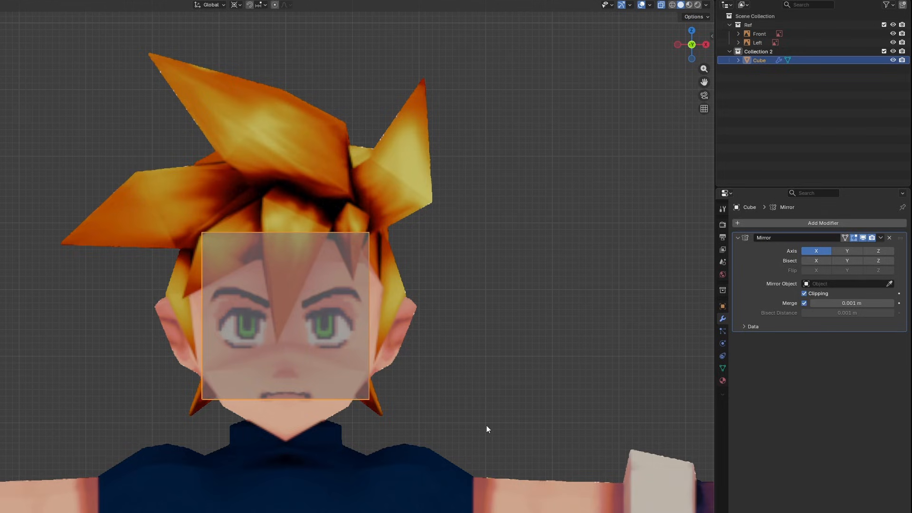
Step: Cut horizontal edge loops across the lower face and move the bottom centre edge down along Z to the chin
key("ctrl+space")
key("Tab")
key("ctrl+r")
left_click(566, 363)
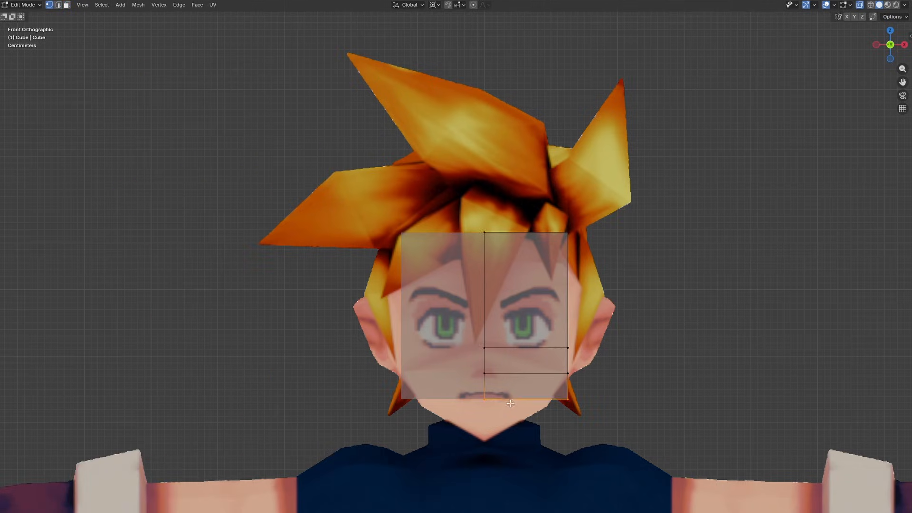
key("g")
key("z")
left_click(522, 444)
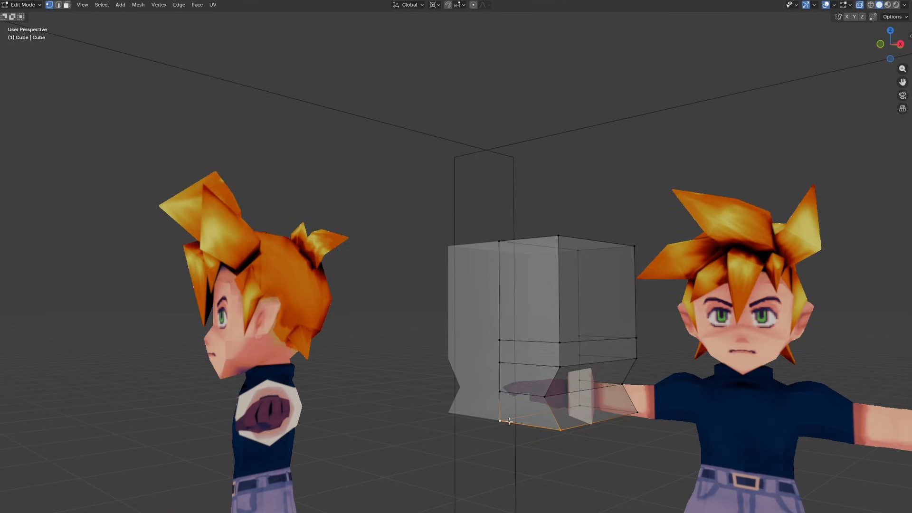
Step: Merge the front and rear bottom corner vertices of the head into their neighbouring centre-line vertices
scroll(525, 429, "up", 1)
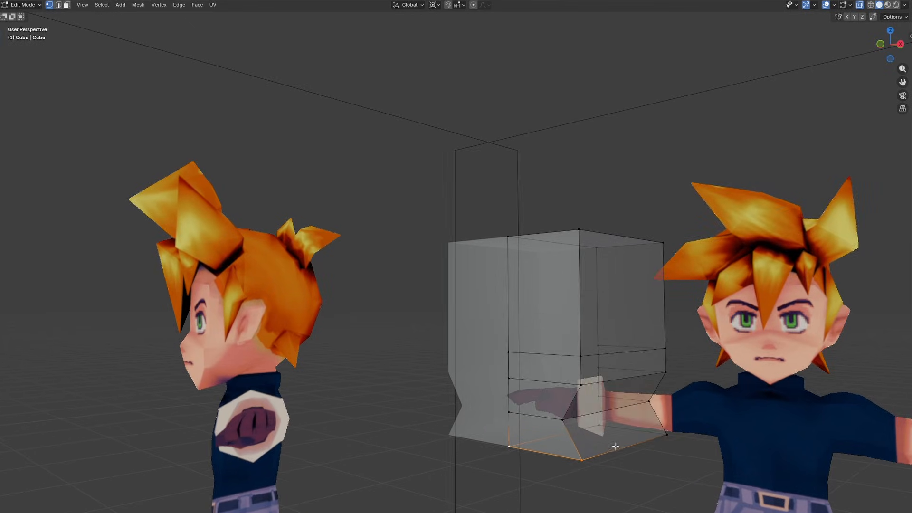
middle_click_drag(615, 446, 551, 375, "shift")
key("m")
left_click(508, 412)
left_click(602, 366)
left_click(544, 364, "shift")
key("m")
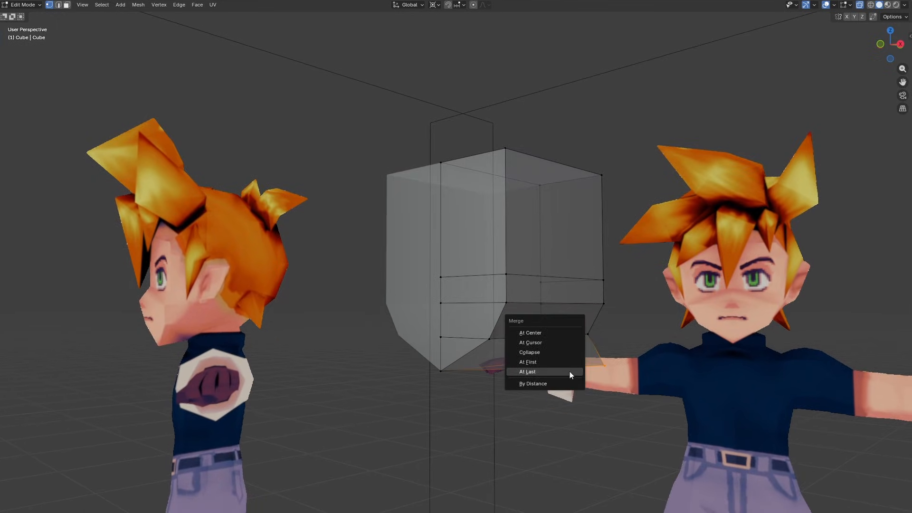
left_click(569, 372)
Step: Move the mouth and jaw geometry along Y in the right view to follow the side reference's profile
left_click(900, 44)
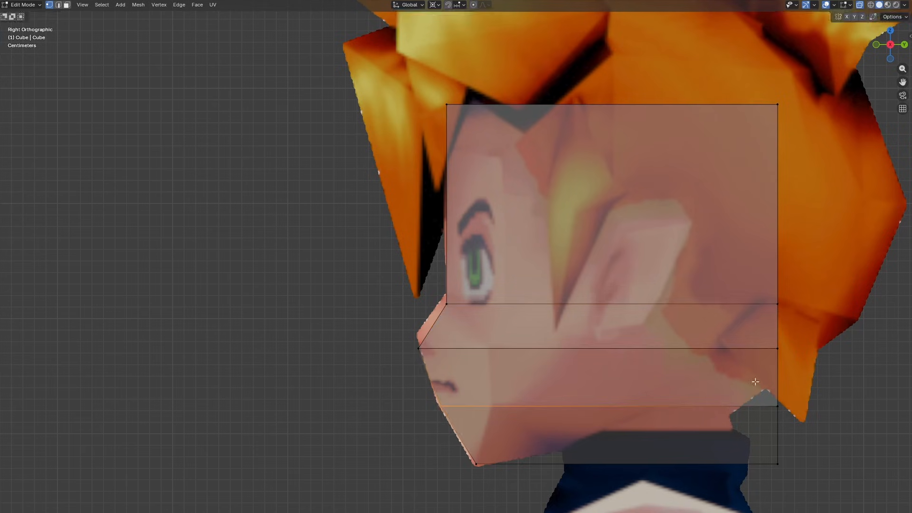
key("g")
key("y")
scroll(671, 272, "down", 1)
left_click(540, 272)
left_click(519, 326)
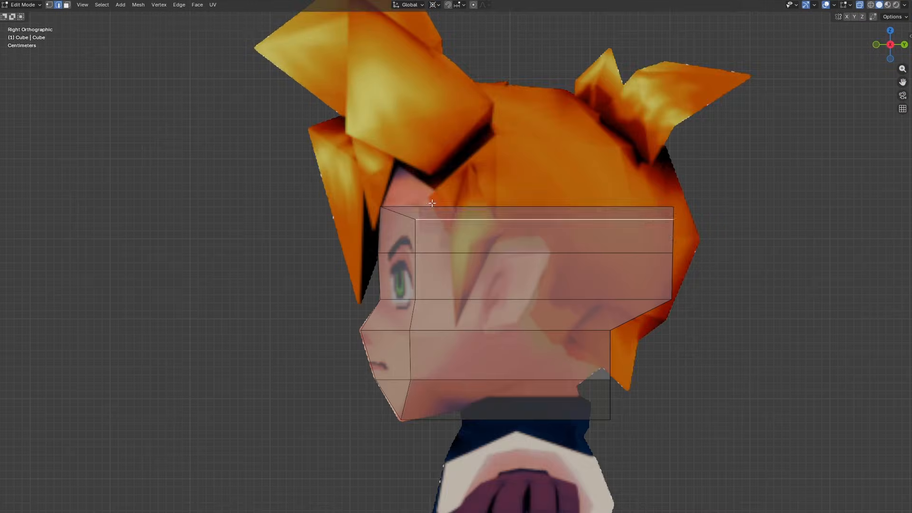
Step: Add vertical edge loops to the side of the head and shape the skull outline to the side reference
middle_click_drag(665, 247, 617, 247)
left_click(624, 233, "alt")
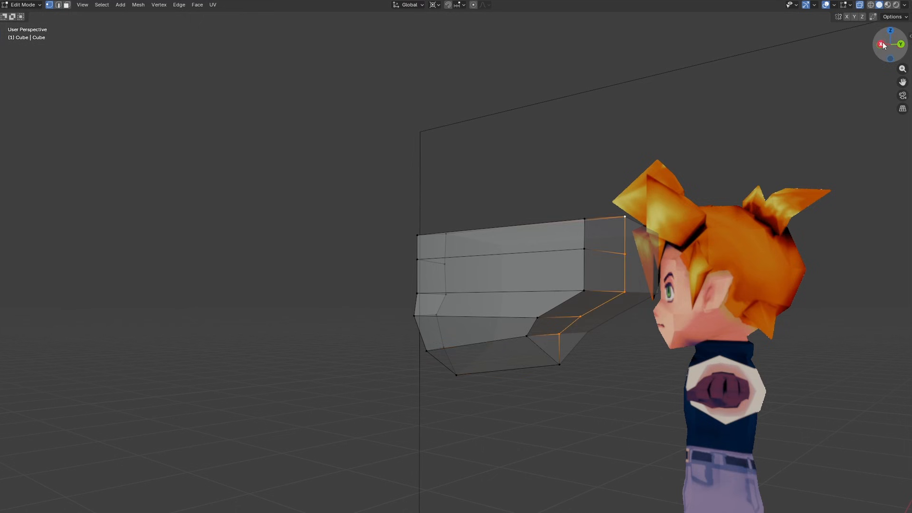
left_click(881, 44)
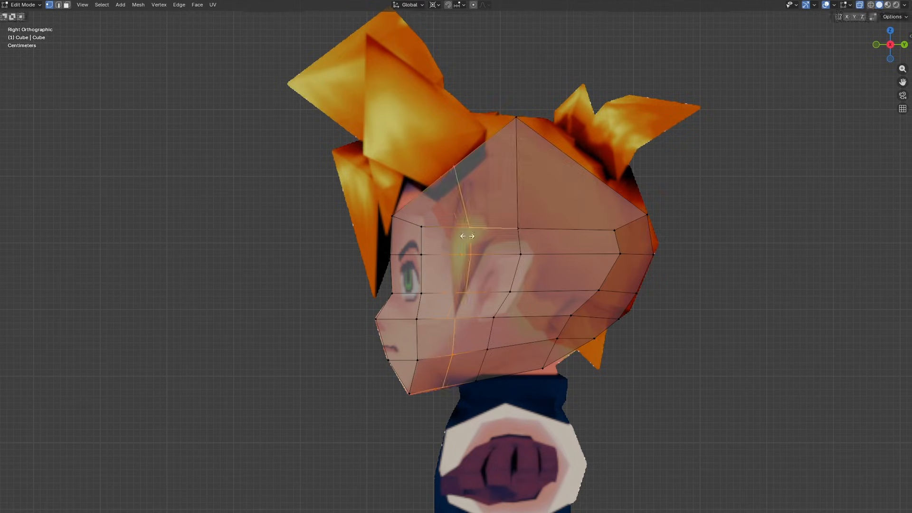
scroll(523, 238, "up", 2)
left_click(691, 181)
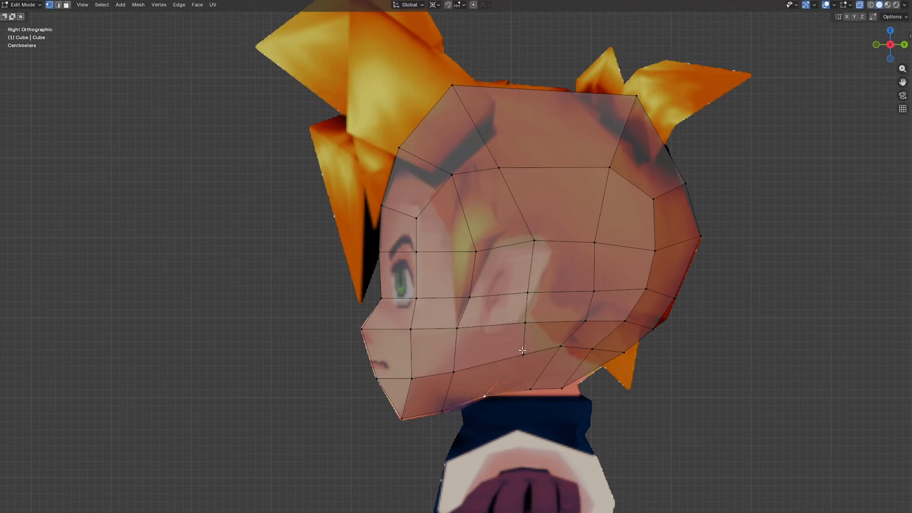
Step: Add another edge loop to the head and fit its outer side and ear to the front reference
key("ctrl+r")
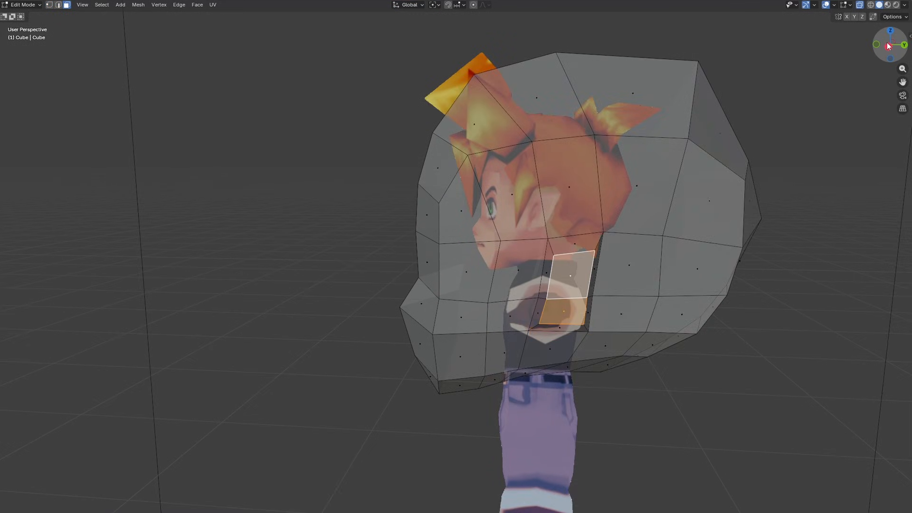
key("KP_1")
left_click_drag(610, 366, 520, 131)
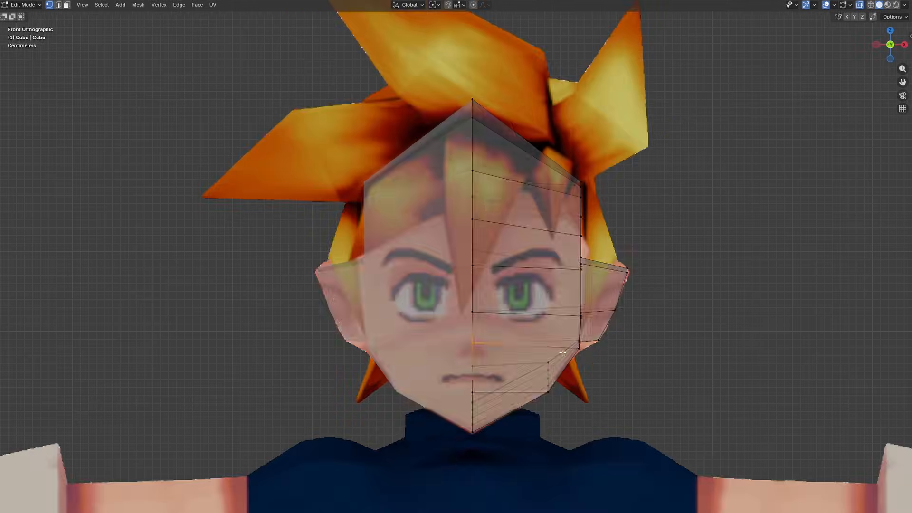
Step: Adjust the rear side vertices of the head in the top view to round the back of the skull
key("alt+z")
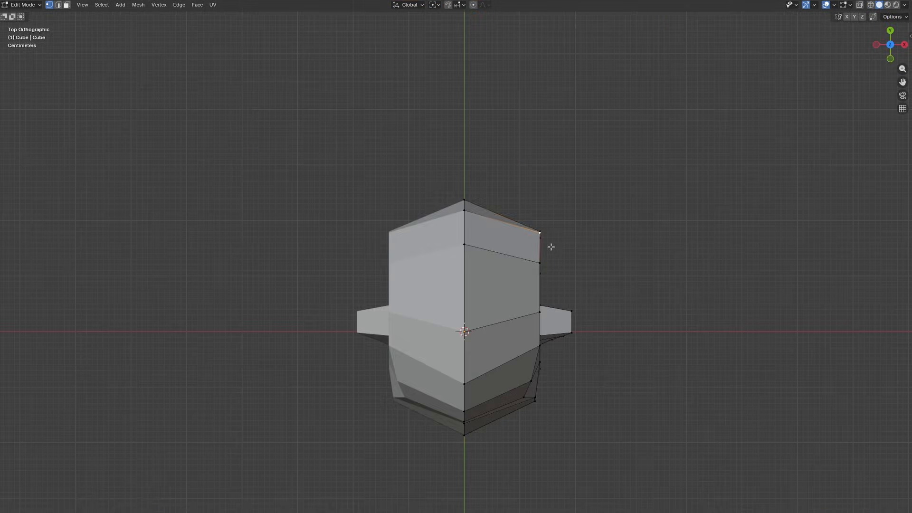
left_click(558, 228)
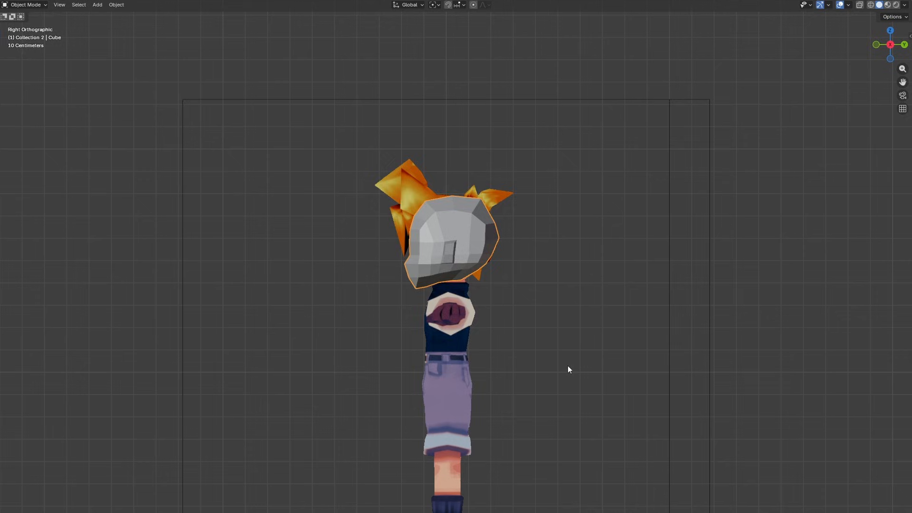
Step: Add a cylinder mesh with 8 vertices and the cap fill type set to Nothing
key("shift+a")
mouse_move(529, 400)
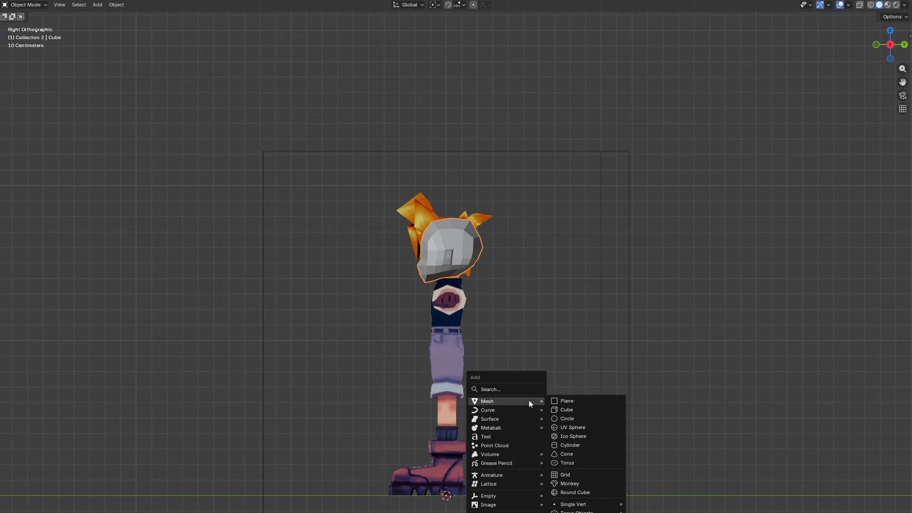
left_click(574, 446)
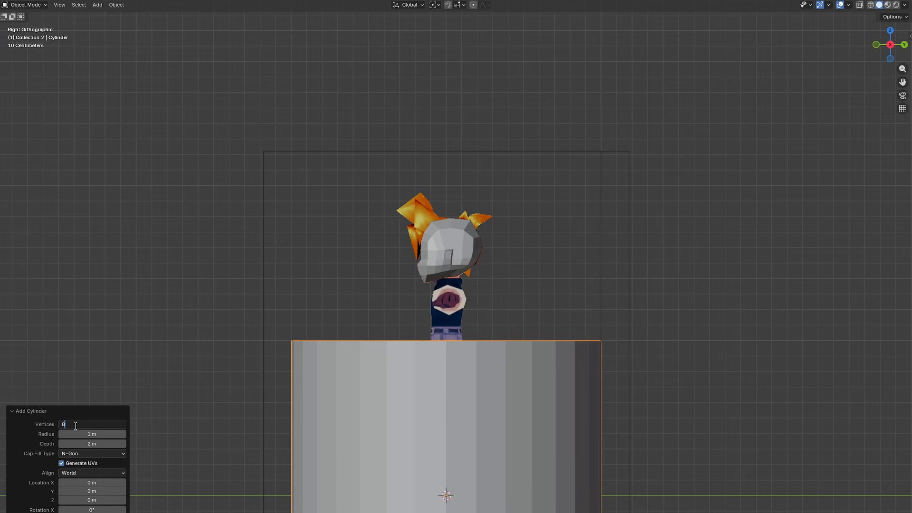
left_click(75, 425)
type("8")
key("Return")
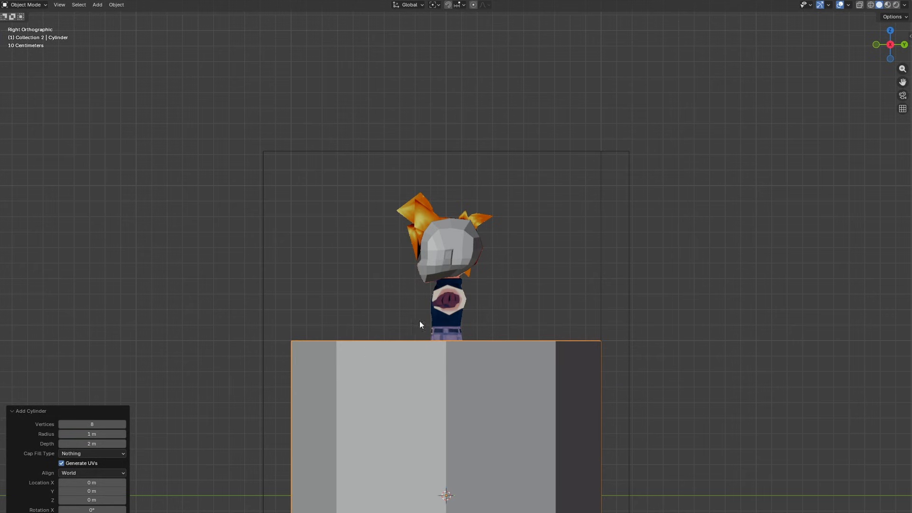
Step: Scale the cylinder to about 0.076 and raise it about 1.39 m along Z to the neck beneath the head
scroll(420, 321, "down", 3)
middle_click_drag(420, 321, 475, 378)
key("Tab")
key("s")
left_click(454, 394)
key("KP_3")
scroll(404, 346, "up", 5)
key("g")
key("z")
key("z")
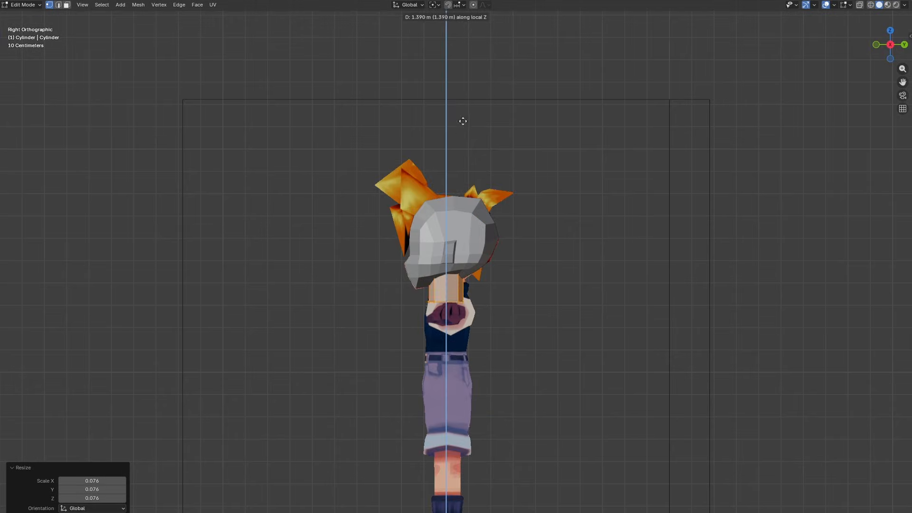
left_click(463, 121)
Step: Scale the neck cylinder along Z and compare it with the front reference using X-ray
key("s")
key("z")
scroll(447, 269, "up", 7)
key("KP_1")
key("alt+z")
Step: Extrude the neck's bottom edge loop and scale it slightly outward to start the collar
key("2")
key("alt+a")
left_click(444, 347, "alt")
middle_click_drag(444, 346, 526, 353)
key("w")
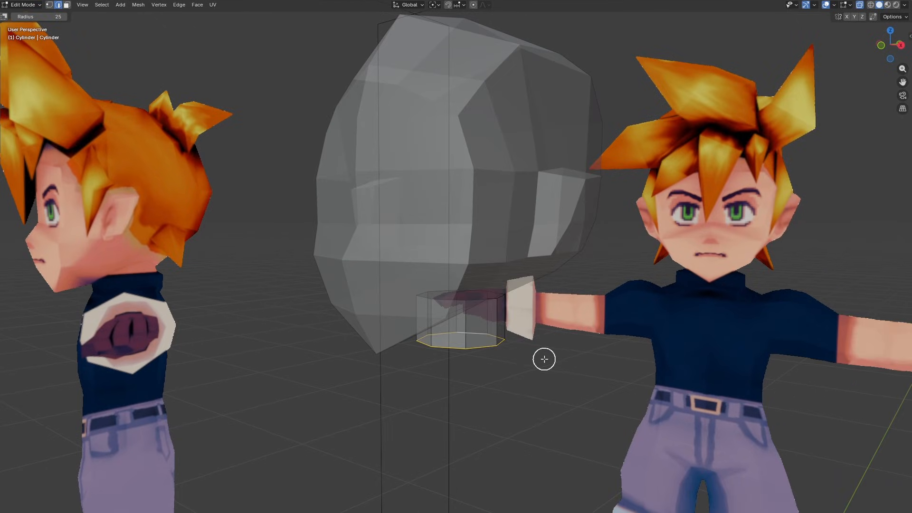
key("3")
scroll(519, 365, "up", 1)
key("w")
key("2")
left_click(488, 364, "alt")
key("e")
key("Escape")
key("s")
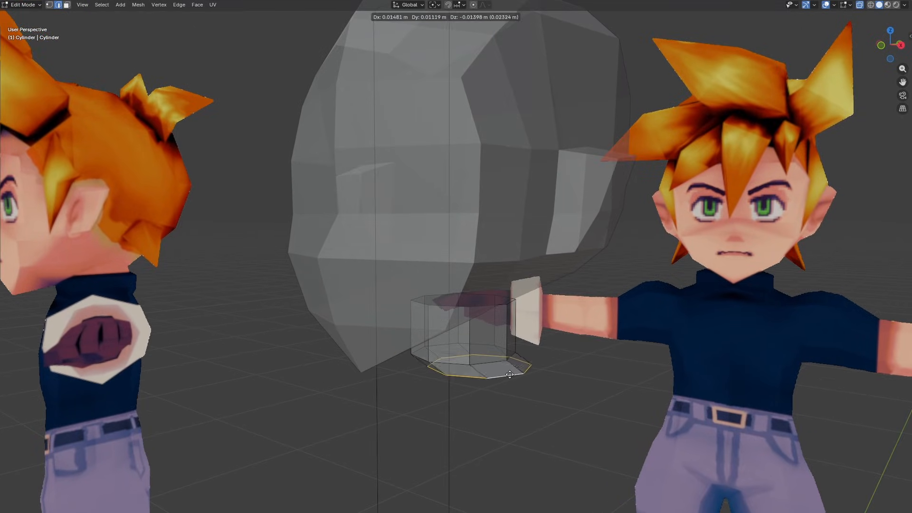
left_click(526, 378)
Step: Extrude the widened bottom loop upward along Z and adjust its height to form the collar's inner wall
key("e")
key("z")
left_click(526, 361)
left_click(880, 45)
key("g")
key("z")
left_click(551, 338)
Step: Extrude the collar's top loop outward, scaled by 1.378 in X and Y, and extrude it down along Z as the outer wall
middle_click_drag(551, 338, 529, 328)
key("e")
key("s")
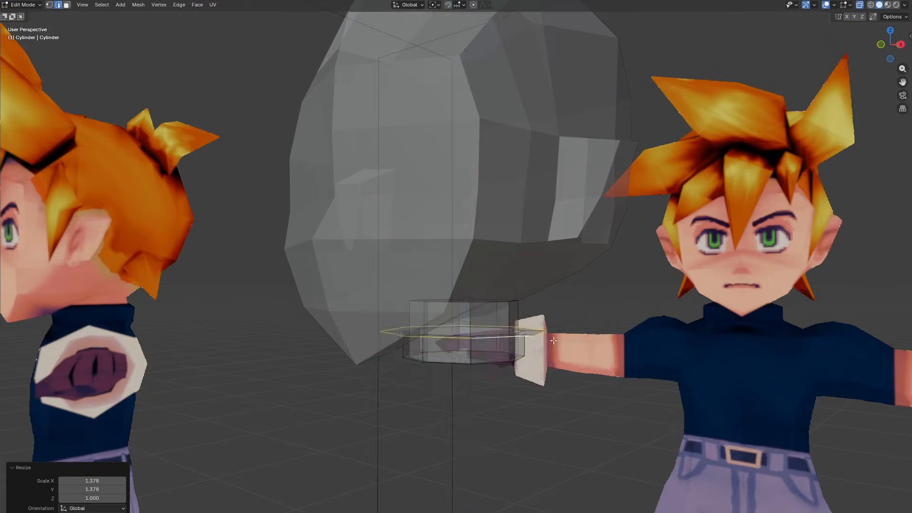
key("e")
key("z")
left_click(883, 45)
Step: Scale the collar's face loop by 0.9 in X and Y only
key("3")
left_click(553, 361, "alt")
key("s")
key("shift+z")
key("period")
key("9")
key("Return")
Step: Extrude the collar's bottom edge loop, widen it toward the shoulders and lower it along Z to the front reference
key("2")
left_click(541, 366, "alt")
key("e")
key("Escape")
key("s")
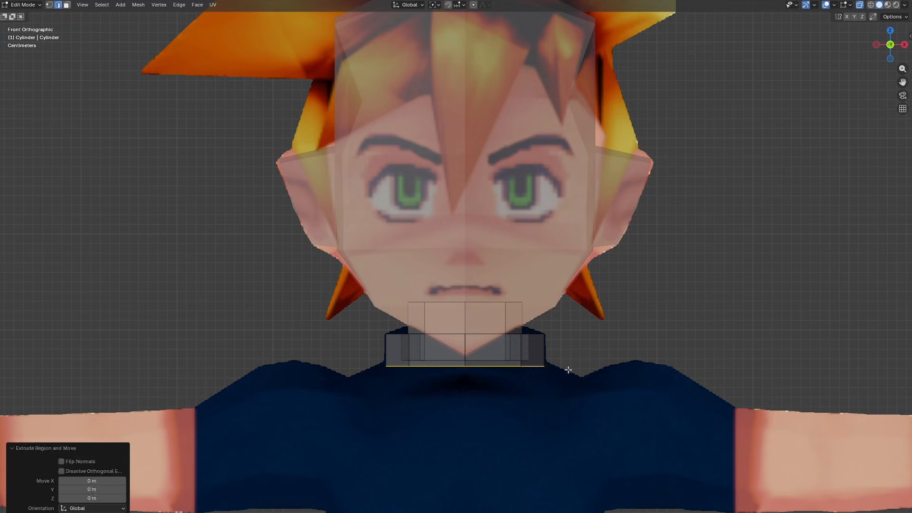
left_click(623, 371)
key("g")
key("z")
left_click(621, 383)
Step: Scale the shoulder loop along Y in the right view and fit its vertices to the side reference
key("KP_3")
key("s")
key("y")
left_click(573, 381)
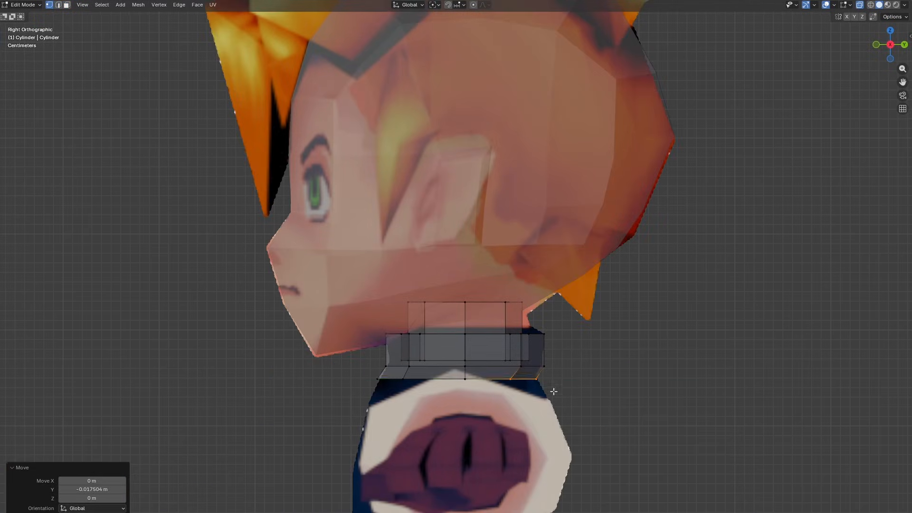
Step: Lower the upper edge of the chest panels about 0.022 m along Z in the front view
left_click(876, 44)
key("g")
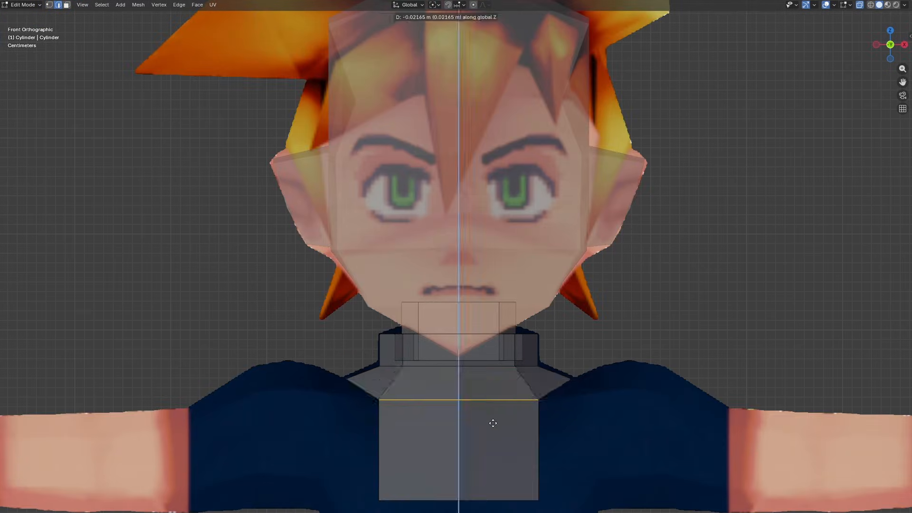
left_click(488, 423)
Step: Add an edge loop between the collar and chest and move its rear vertices about -0.011 m along Y
key("KP_3")
key("ctrl+r")
left_click(538, 289)
right_click(539, 289)
key("g")
key("y")
left_click(534, 290)
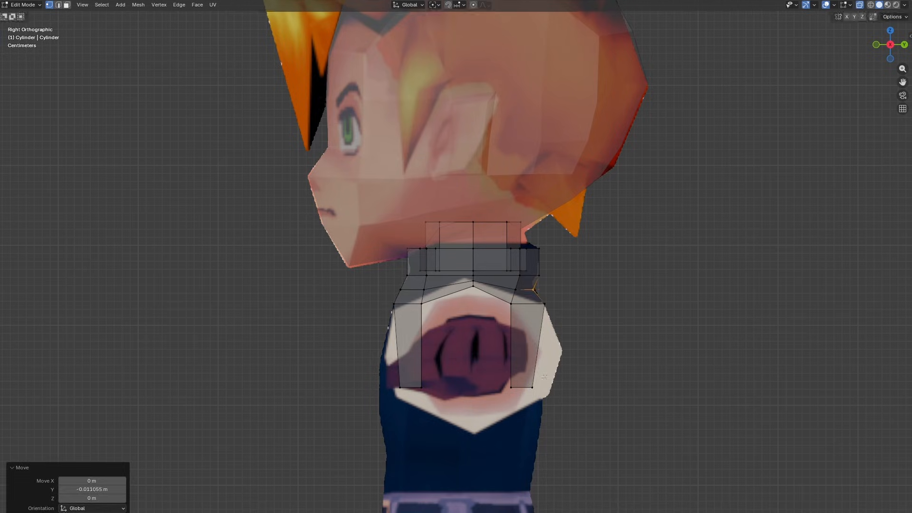
Step: Move the bottom vertices of the chest and back panels along Y and Z to follow the side reference
left_click(532, 387)
key("g")
key("y")
key("g")
key("z")
left_click(400, 359)
Step: Extrude the bottom edges of the chest and back panels down along Z in sections to the top of the belt
key("KP_1")
left_click(397, 360, "alt")
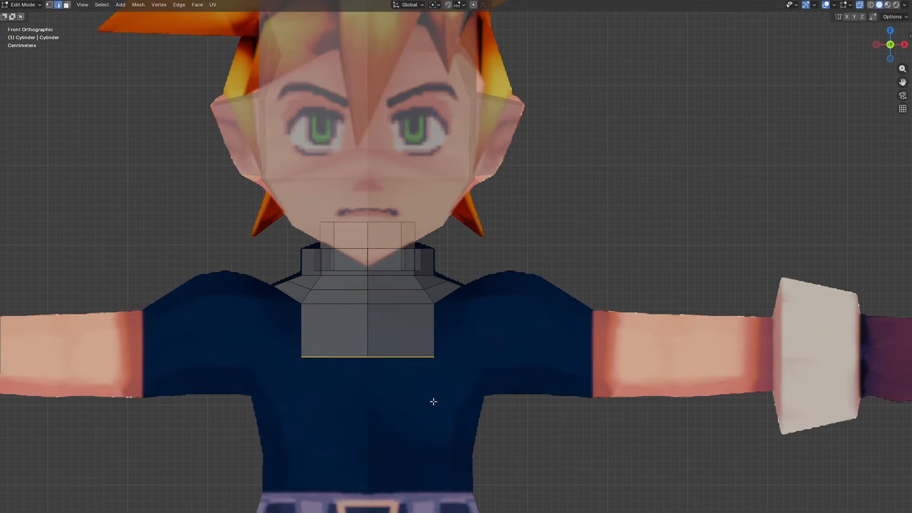
key("e")
key("z")
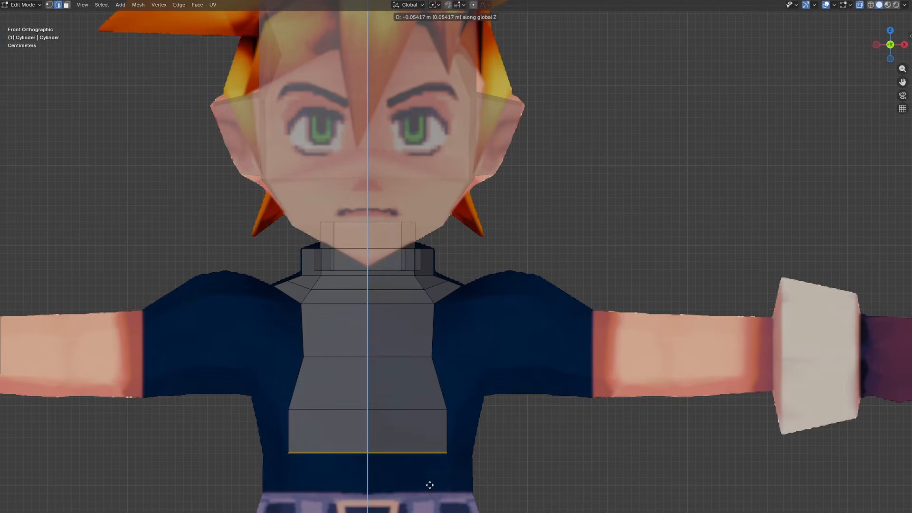
left_click(429, 485)
key("e")
key("z")
left_click(429, 19)
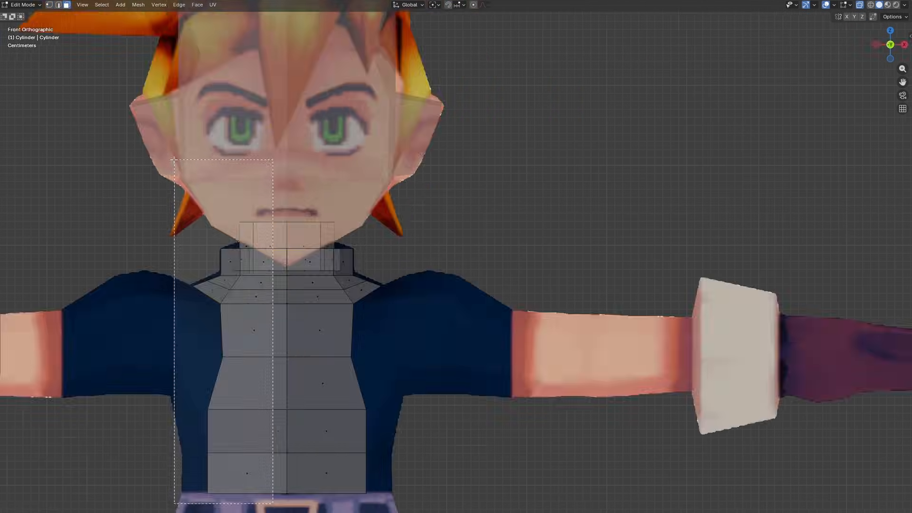
Step: Delete the faces of one half of the body and add a Mirror modifier on the X axis
key("l")
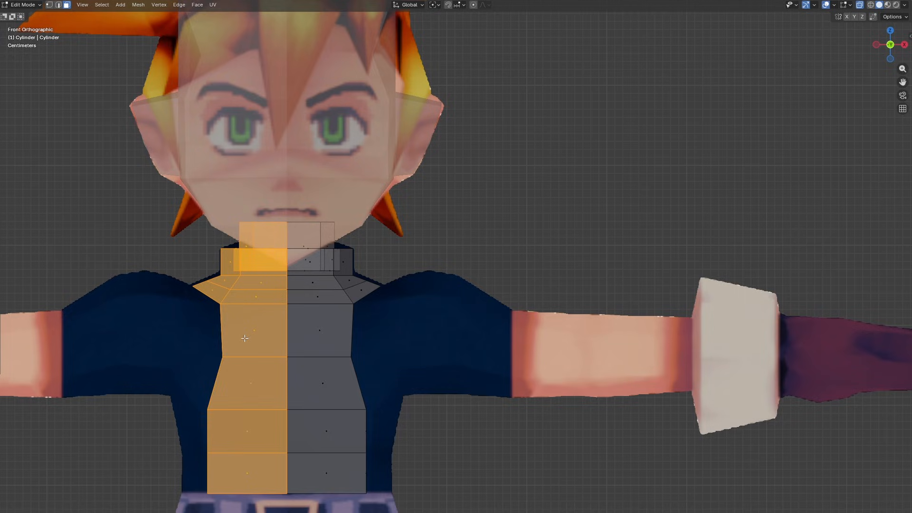
key("x")
left_click(233, 356)
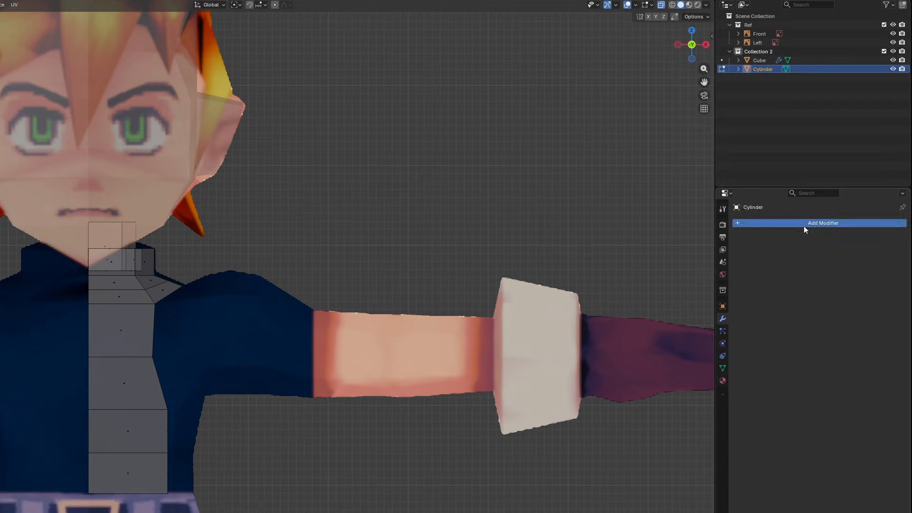
left_click(803, 226)
left_click(804, 226)
left_click(788, 244)
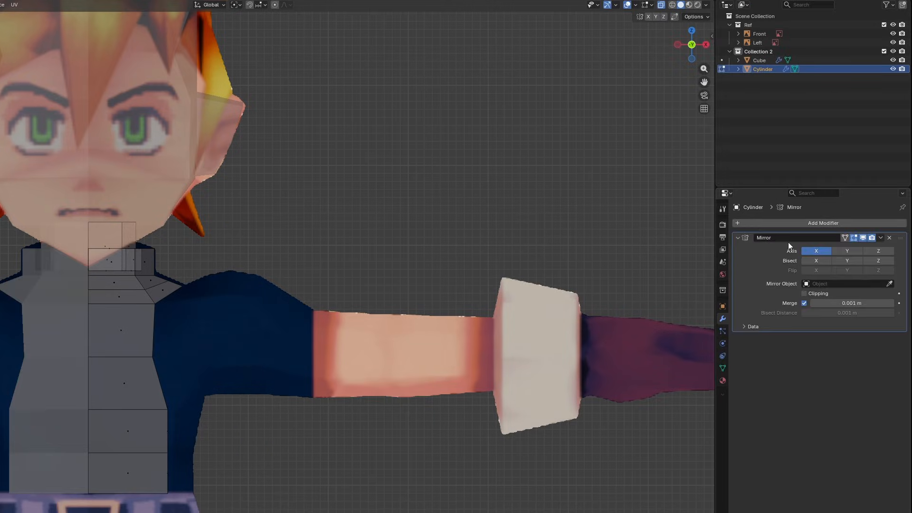
Step: Move the side vertices of the torso's front and back panels along Y in the right view
left_click(336, 437)
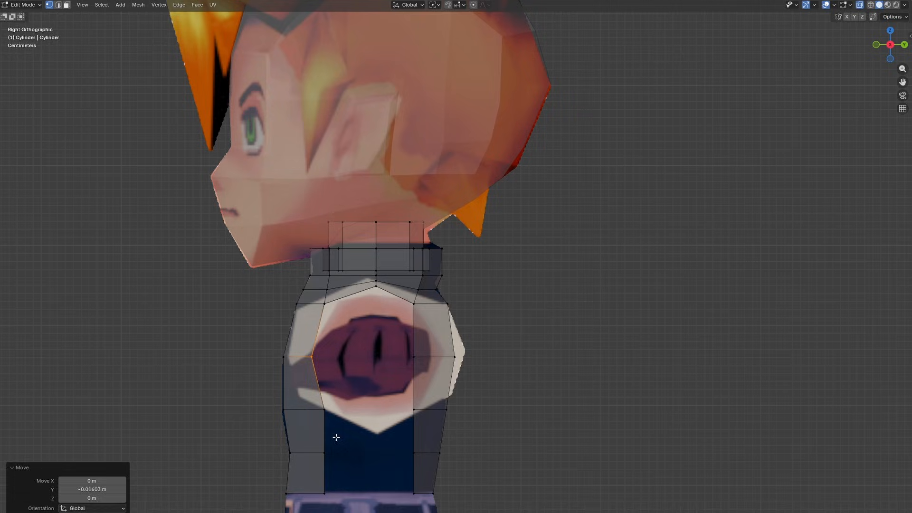
left_click(420, 430)
key("g")
key("y")
left_click(409, 392)
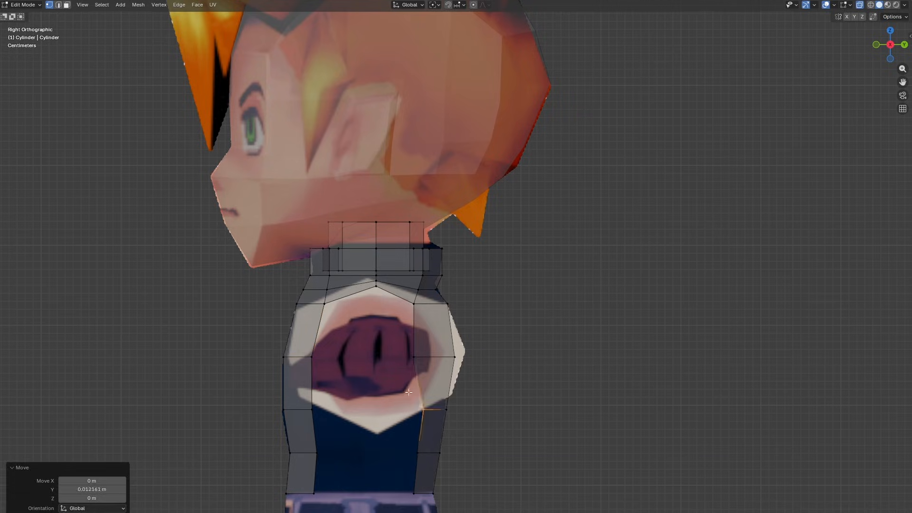
Step: Fill the two open gaps between the front and back panels on the lower side of the torso
left_click(316, 431, "shift")
key("f")
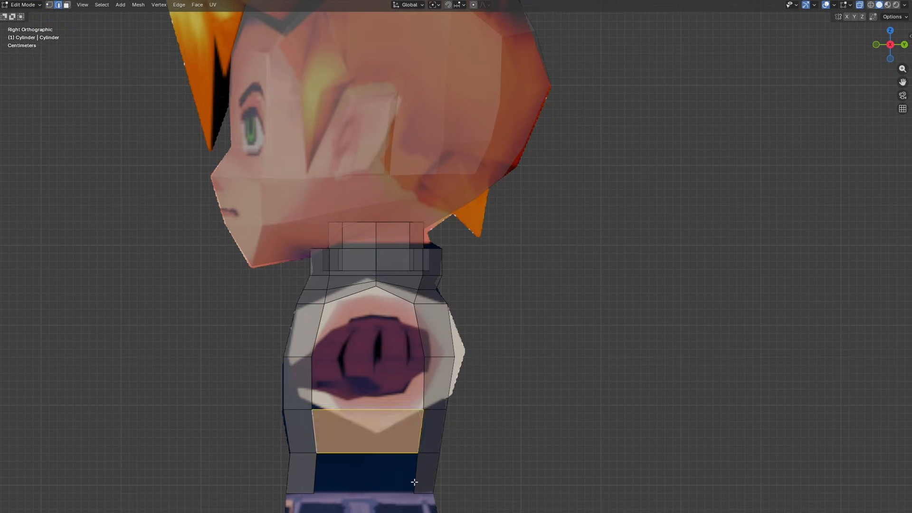
left_click(415, 481)
left_click(316, 468, "shift")
key("f")
Step: Add a vertical edge loop through the new side faces and move it outward along X to the front reference
key("ctrl+r")
double_click(372, 441)
left_click(876, 44)
key("g")
key("x")
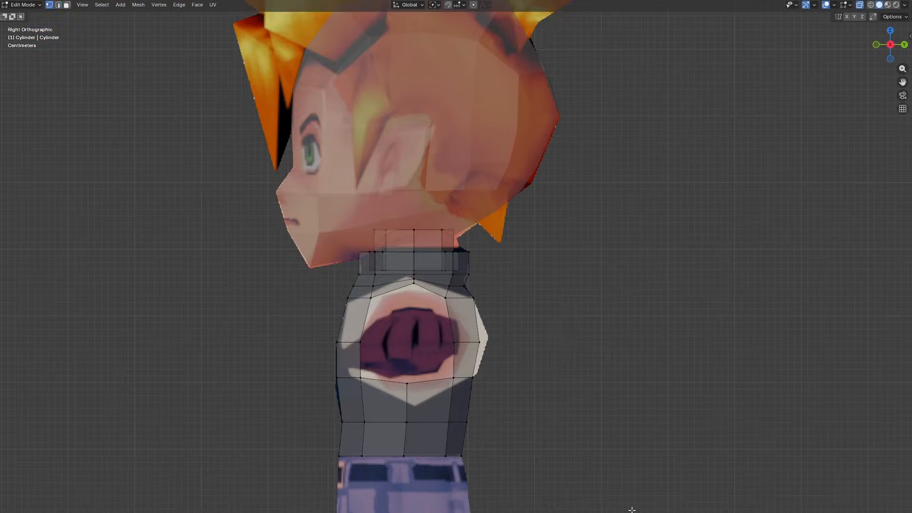
Step: Extrude the waist loop down to the belt's lower edge and shift its rear vertices along Y to the side reference
middle_click_drag(527, 460, 657, 317, "shift")
key("e")
left_click(649, 348)
key("1")
left_click(576, 346)
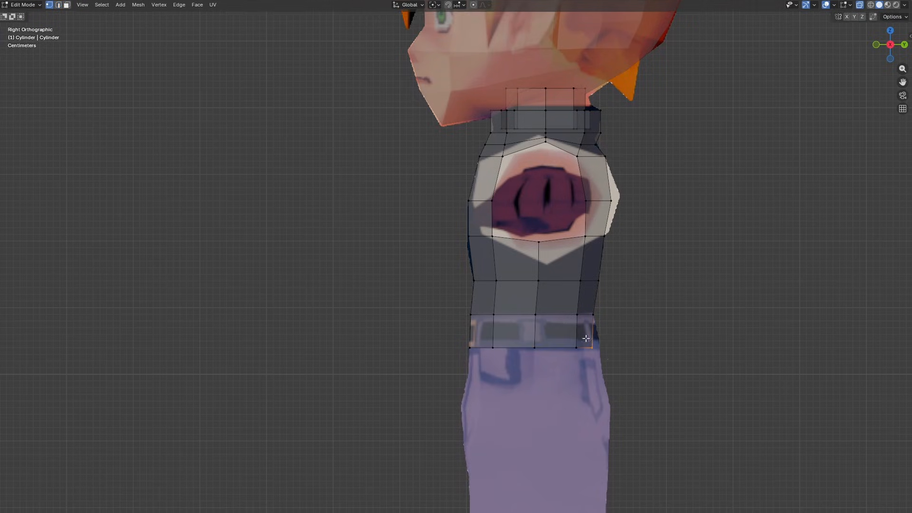
key("g")
key("y")
left_click(576, 334)
Step: Move the belt's bottom side vertices along X to match the front reference
key("KP_1")
scroll(548, 367, "up", 2)
key("g")
key("x")
left_click_drag(517, 391, 506, 378)
key("g")
key("x")
left_click(514, 380)
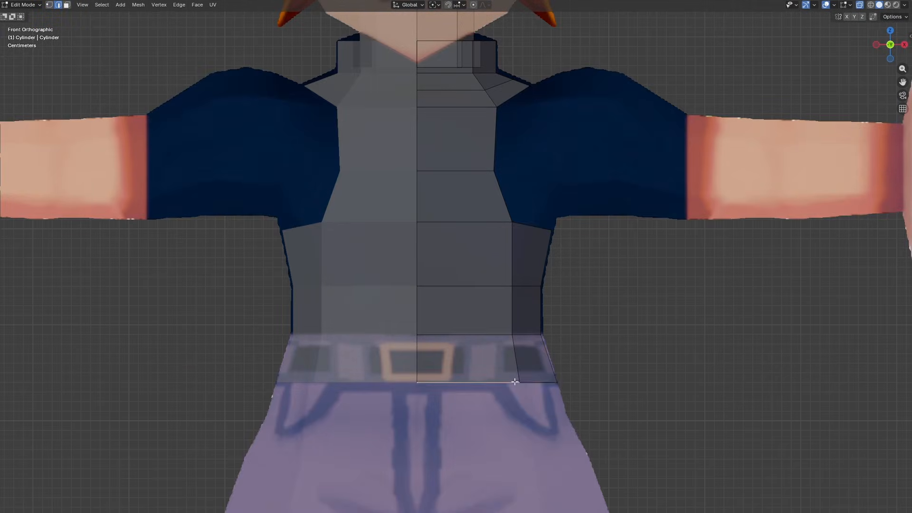
Step: Extrude the belt's bottom loop down along Z to the hips and move the outer vertex to the trouser outline
key("2")
left_click(537, 381, "alt")
key("e")
key("z")
left_click(539, 439)
key("g")
left_click(597, 451)
Step: Extrude the inner bottom edges of the hips down in two sections, narrowing toward the crotch
scroll(611, 407, "down", 1)
middle_click_drag(611, 407, 641, 354, "shift")
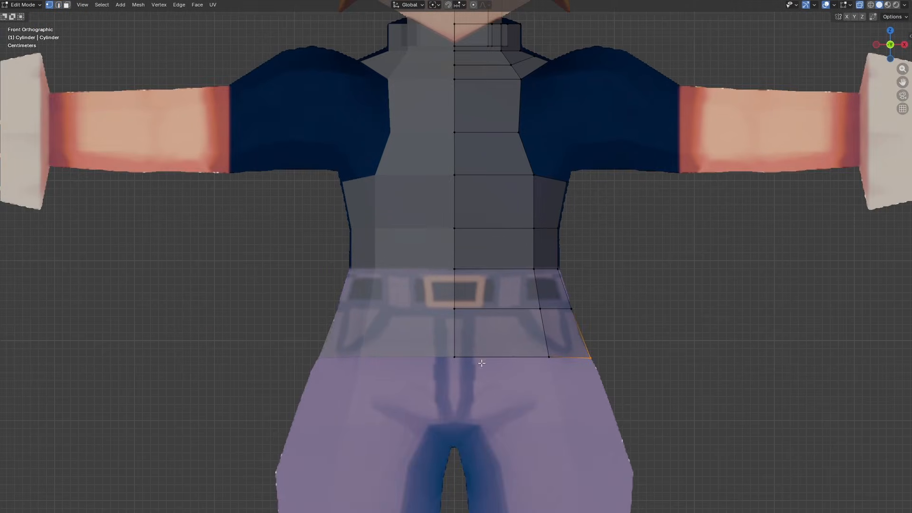
key("2")
left_click(482, 363)
key("e")
right_click(494, 387)
key("e")
left_click(484, 409)
key("e")
left_click(438, 447)
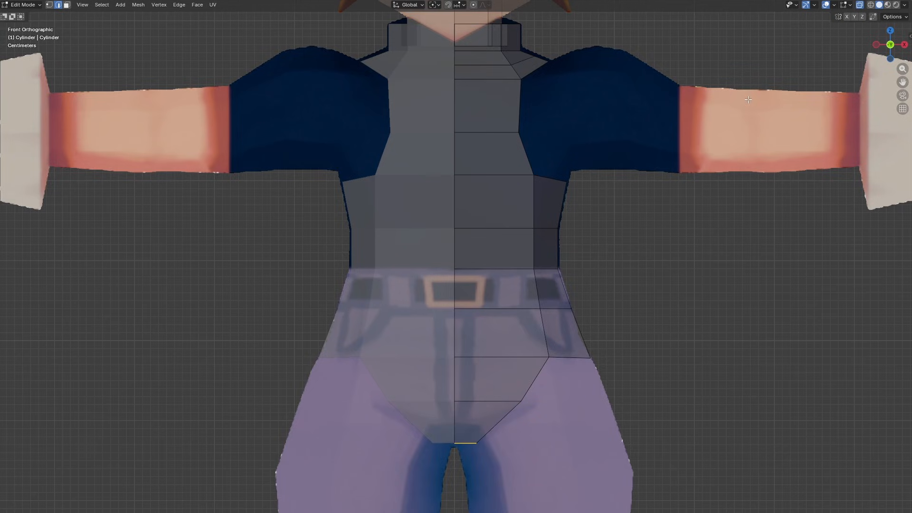
Step: Scale the crotch edges together along Y in the right view and merge their inner vertices
key("KP_3")
key("s")
key("y")
left_click(526, 432)
key("1")
key("m")
left_click(439, 395)
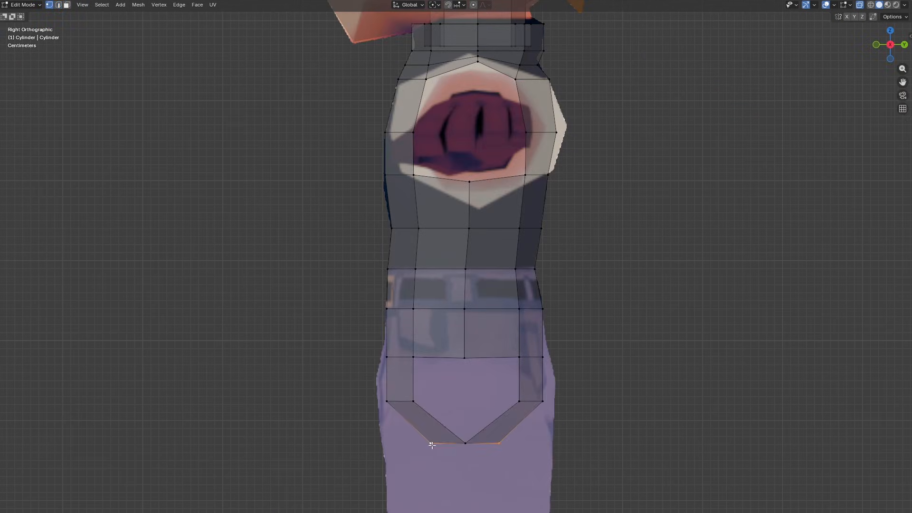
Step: Move the hips' lower front and back vertices outward along Y to match the trouser outline in the right view
middle_click_drag(431, 442, 475, 451)
key("KP_3")
left_click_drag(368, 383, 448, 412)
key("g")
key("y")
left_click(441, 403)
left_click_drag(504, 382, 561, 417)
key("g")
key("y")
left_click(527, 399)
Step: Raise the middle vertex on the hips' side opening along Z to arch the leg opening
left_click(464, 357)
key("g")
key("z")
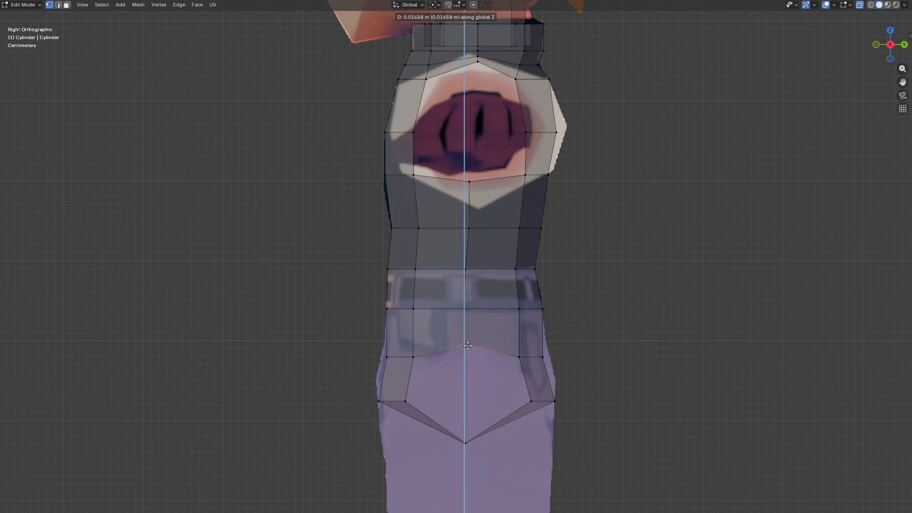
middle_click_drag(465, 346, 522, 361)
key("KP_3")
Step: Move the inner leg-opening vertices above the crotch inward along X in the front view with X-ray on
left_click(541, 355)
key("KP_1")
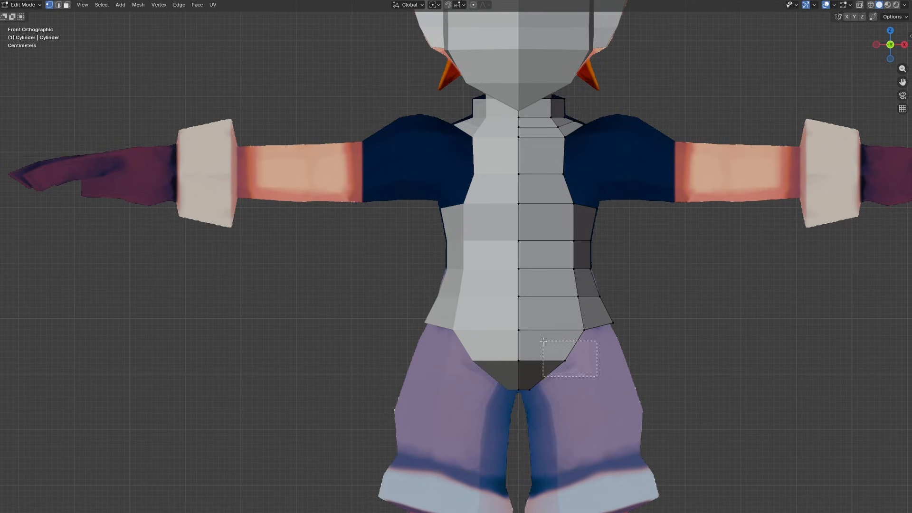
left_click_drag(543, 340, 543, 340)
key("alt+z")
left_click_drag(542, 341, 589, 371)
key("g")
key("x")
left_click(579, 366)
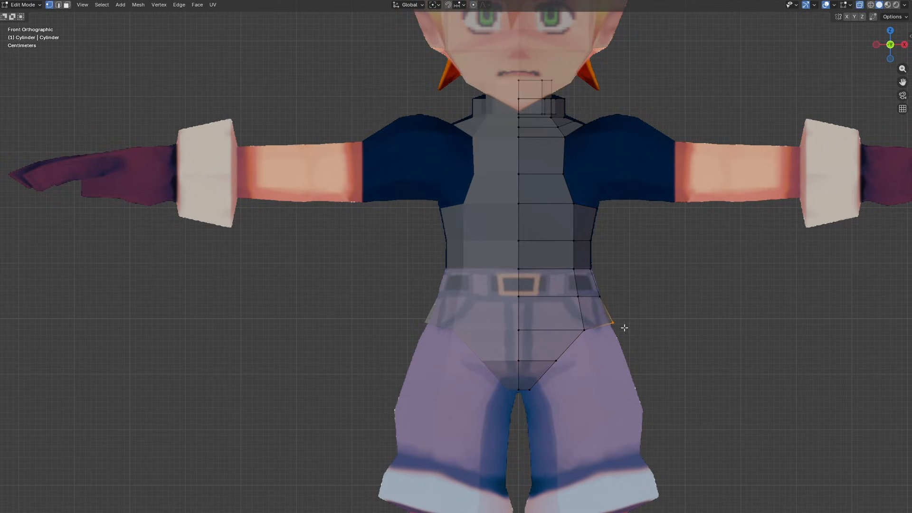
key("ctrl+z")
scroll(599, 340, "down", 2)
Step: Extrude the armhole edge loop outward to the shoulder and flatten it by scaling along X
key("KP_3")
scroll(731, 278, "up", 3)
key("2")
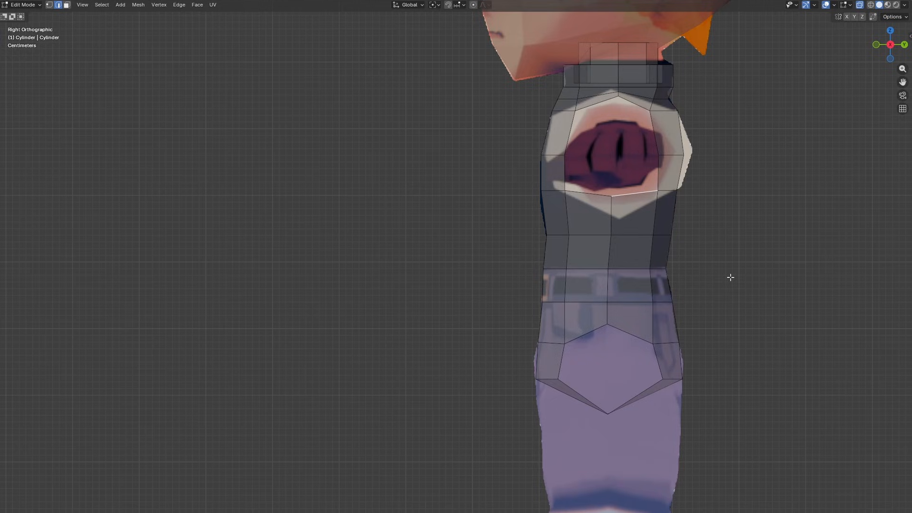
key("KP_1")
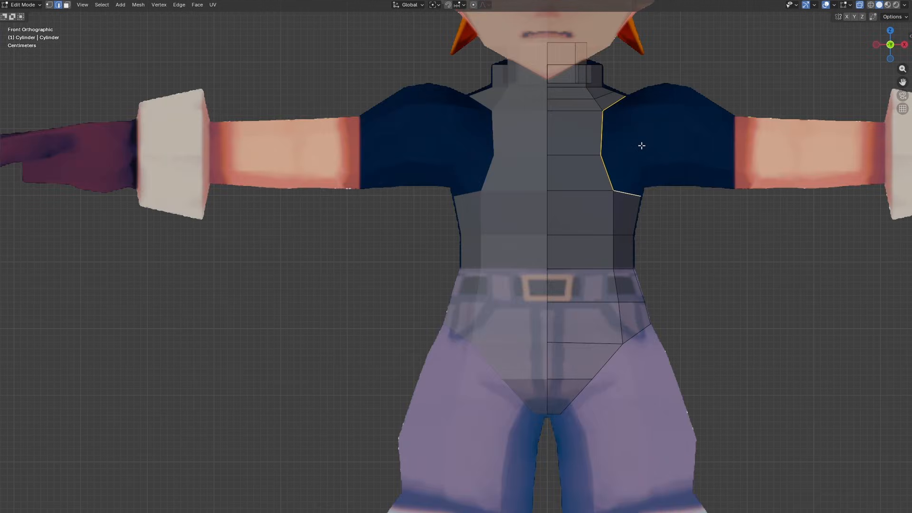
key("g")
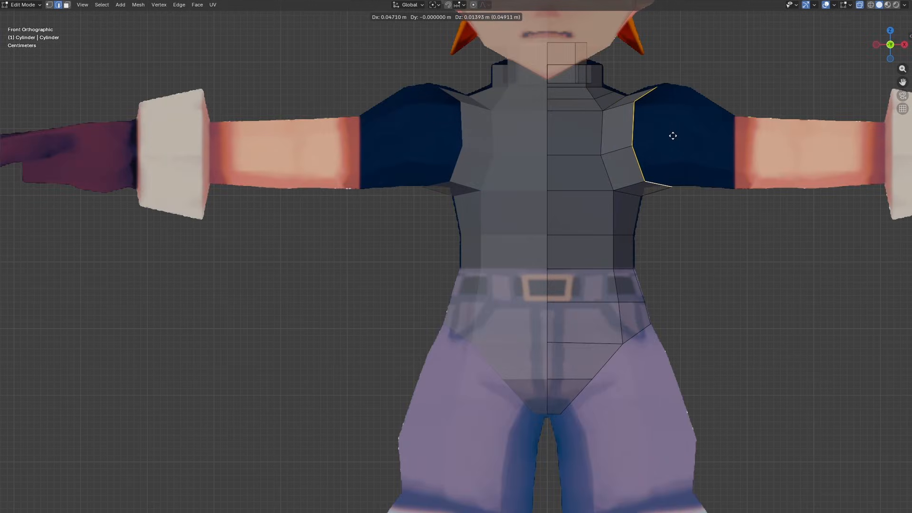
left_click(678, 138)
key("s")
key("x")
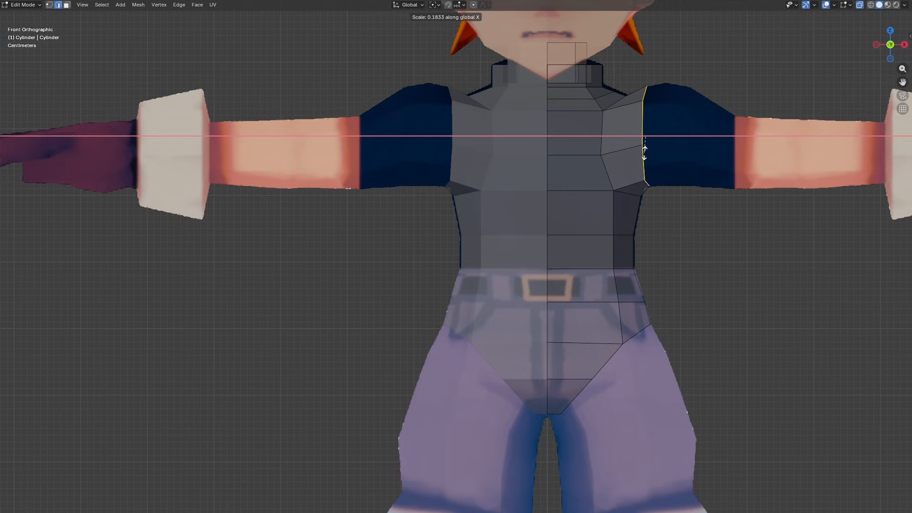
key("Return")
Step: Reshape the extruded shoulder loop into a circle with LoopTools in the right view
right_click(644, 143)
mouse_move(659, 142)
left_click(695, 147)
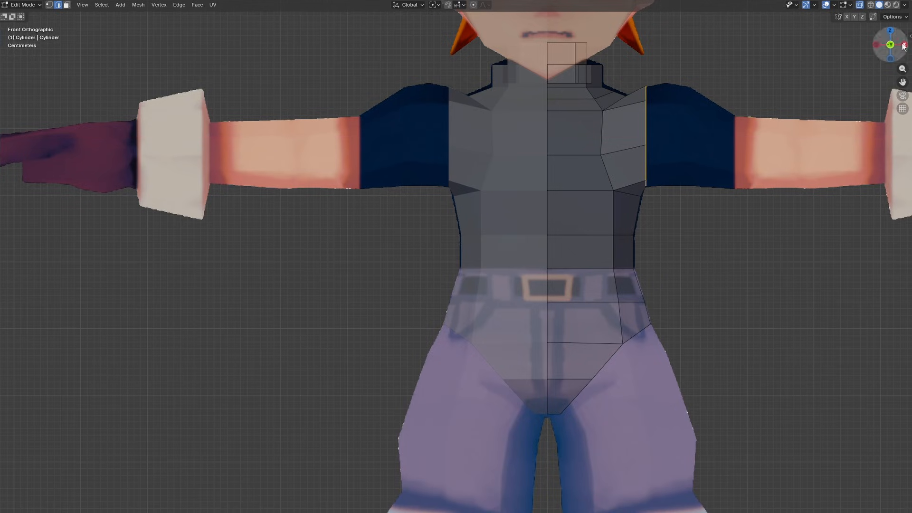
left_click(903, 44)
right_click(692, 133)
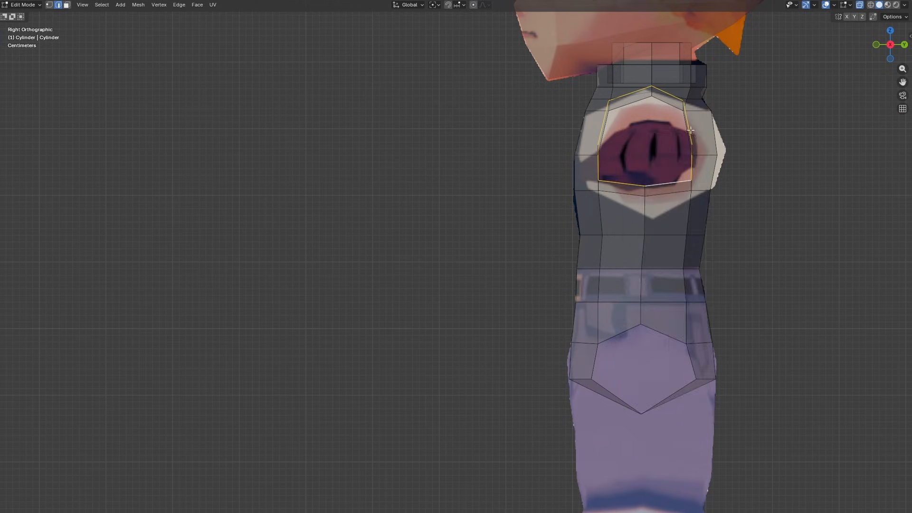
mouse_move(691, 133)
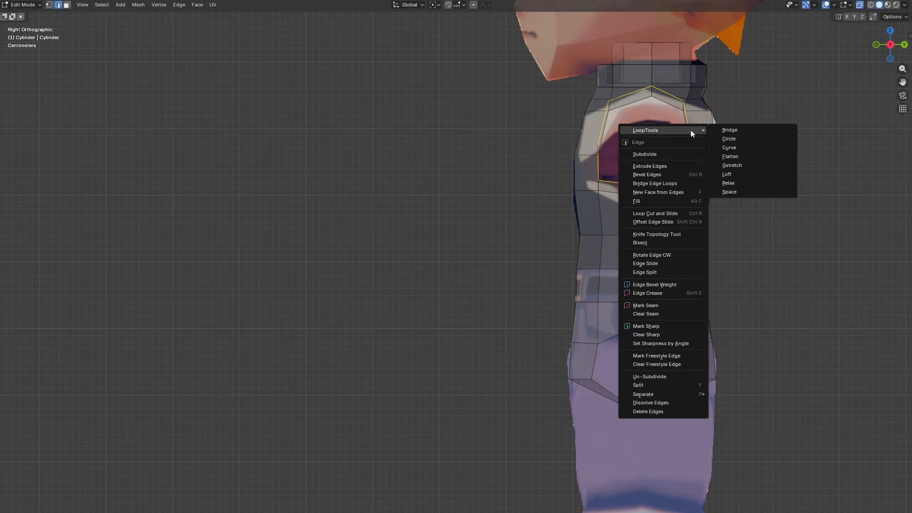
left_click(734, 139)
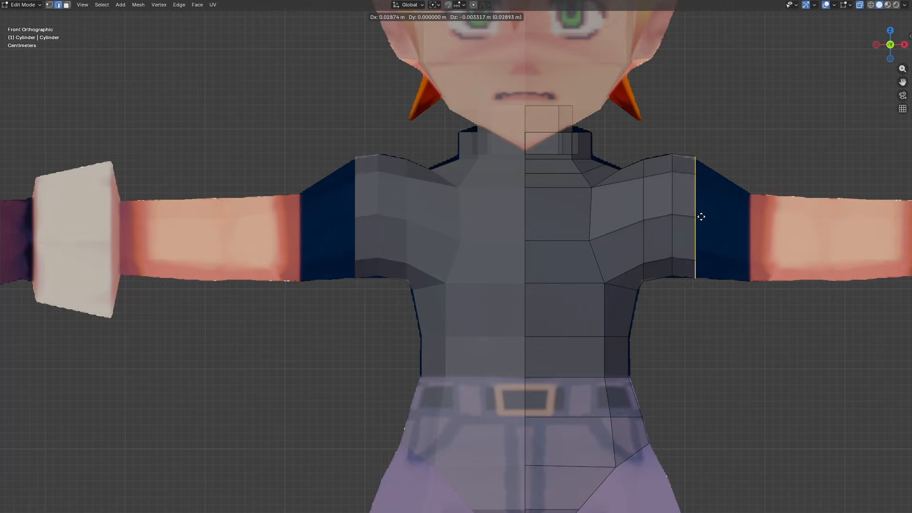
Step: Extrude the shoulder loop outward in sections along the sleeve and the bare arm to the glove cuff
left_click(715, 200)
key("e")
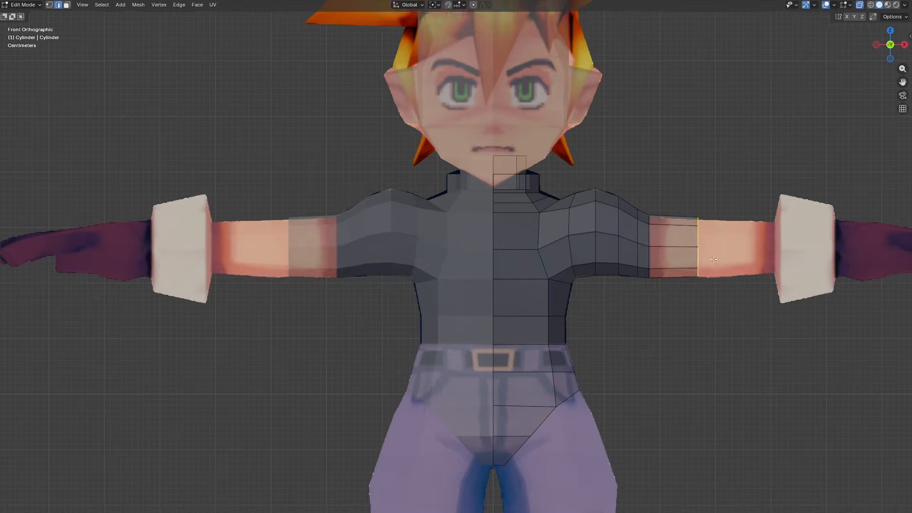
key("e")
left_click(737, 262)
key("e")
left_click(788, 262)
Step: Scale the elbow loop up slightly and bring the two elbow loops closer together along X
key("s")
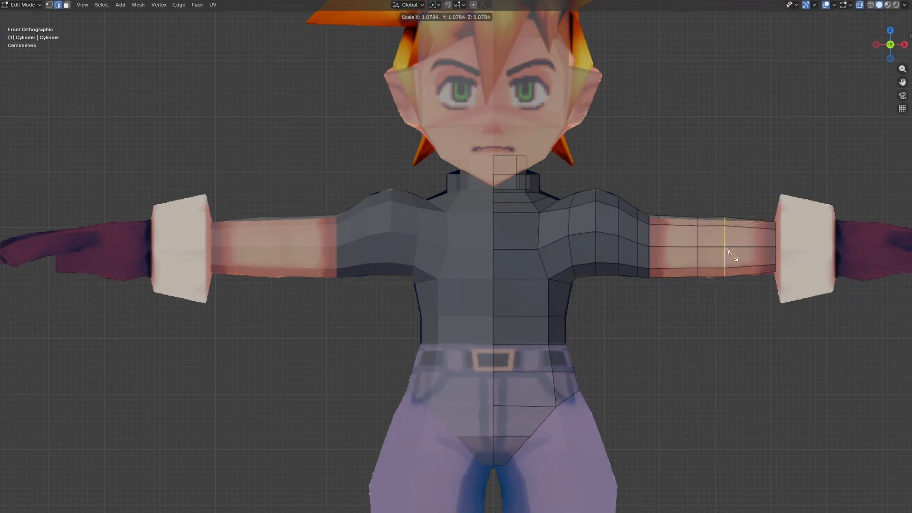
left_click(732, 255)
left_click(702, 256, "alt+shift")
key("s")
key("x")
left_click(737, 257)
Step: Scale the box-selected sleeve vertices along Z to fit the arm outline
key("1")
left_click_drag(663, 231, 568, 215)
key("s")
key("z")
Step: Move the crotch vertices and the inner leg-opening vertices toward the centre line along X
left_click(586, 307, "alt")
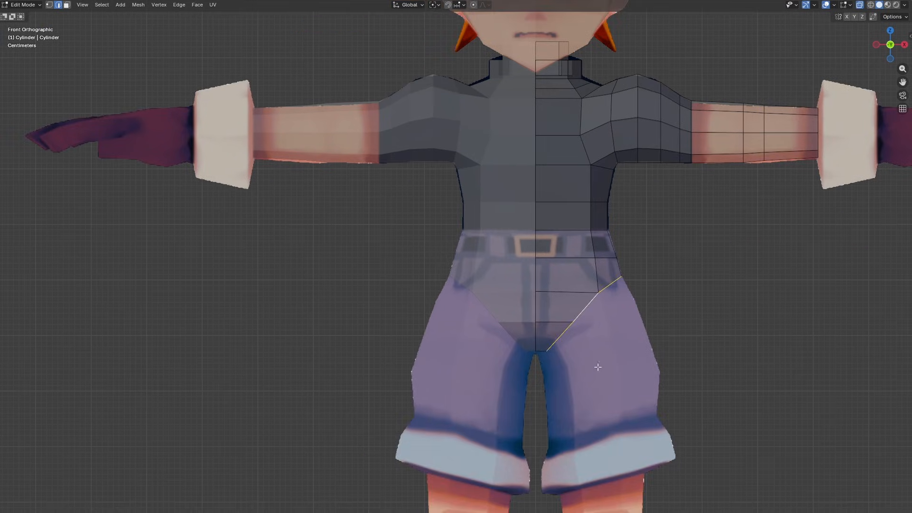
key("1")
left_click(555, 354)
key("g")
key("x")
left_click(551, 353)
left_click(595, 329)
key("g")
key("x")
left_click(593, 329)
Step: Extrude the leg-opening loop down the shorts in two sections, rotating it to follow the trouser leg
key("e")
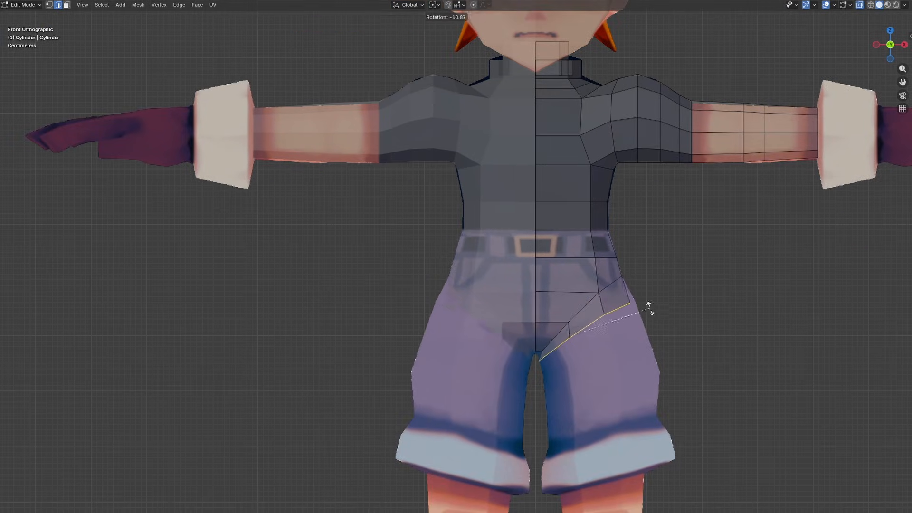
left_click(674, 368)
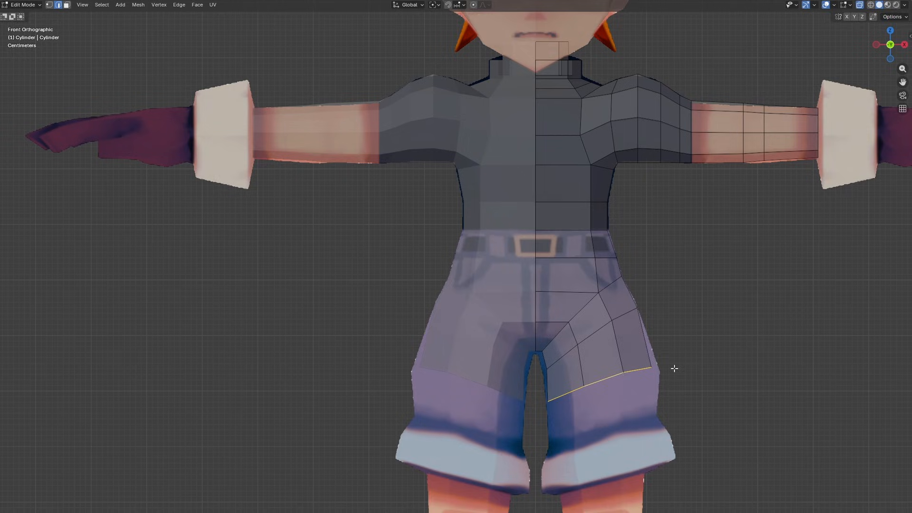
left_click(543, 352)
Step: Scale the new trouser leg loops outward along Y to match the right reference
key("3")
key("2")
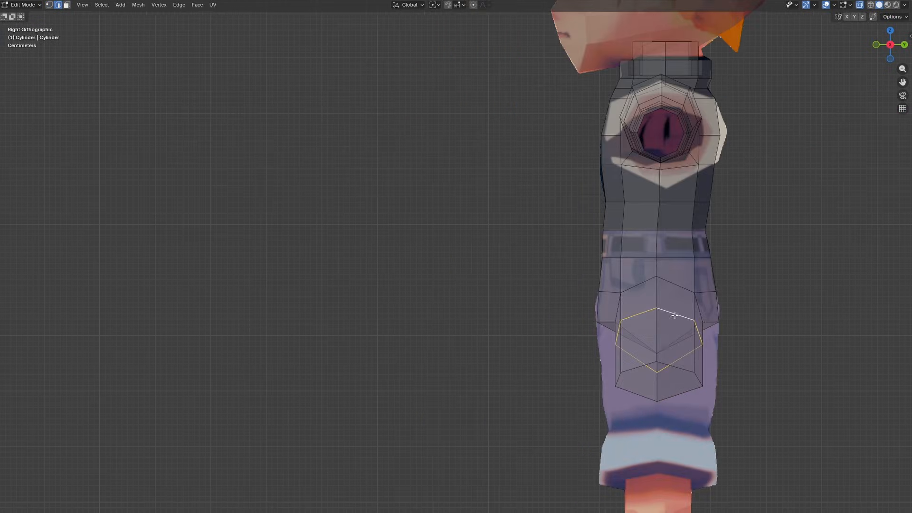
left_click(720, 327, "alt")
key("e")
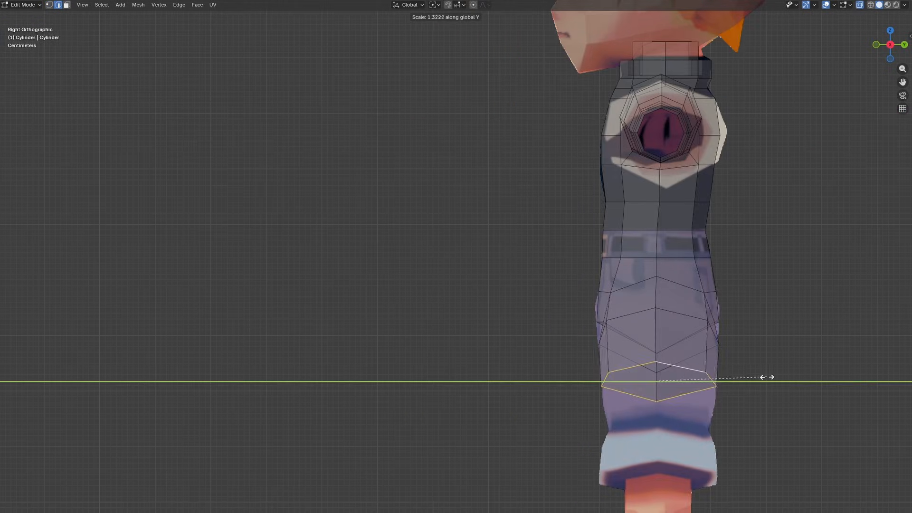
Step: Extrude the trouser leg down to the hem, tilt the loop to the cuff's slope and extrude the cuff
key("KP_1")
left_click(737, 382)
key("r")
left_click(731, 405)
key("e")
left_click(726, 416)
middle_click_drag(715, 404, 570, 271, "shift")
key("e")
left_click(576, 342)
Step: Scale the hem loop along Y in the right view and adjust the cuff's bottom vertices to the front reference
left_click(569, 287, "alt")
key("s")
key("y")
left_click(673, 299)
key("KP_1")
key("1")
left_click_drag(672, 357, 647, 341)
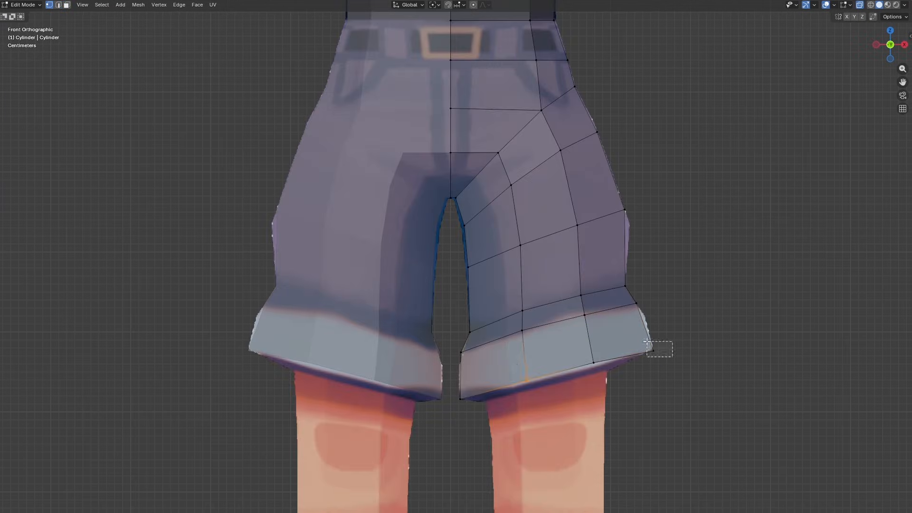
Step: Inset the cuff's bottom loop and scale it along Y to the bare leg's width
key("KP_3")
key("s")
key("y")
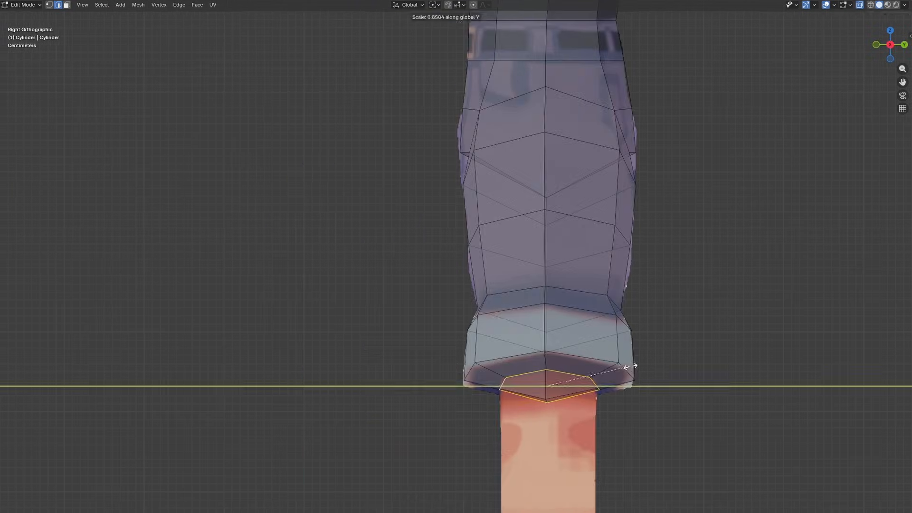
left_click(642, 404)
Step: Extrude the leg loop down to the sock's top, level it by rotating and scale it to the leg's outline
middle_click_drag(642, 405, 677, 317, "shift")
key("e")
left_click(651, 475)
key("KP_1")
key("r")
key("s")
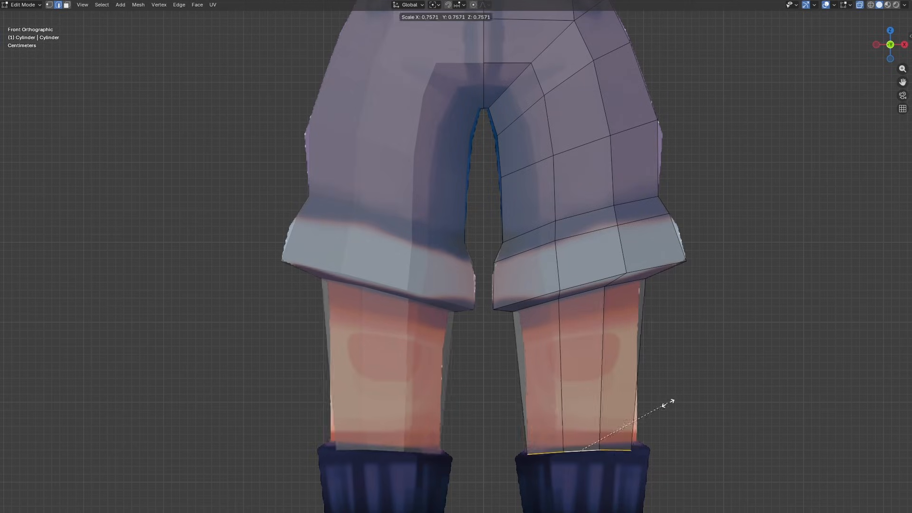
left_click(664, 403)
Step: Add two loop cuts across the bare leg around the knee
key("1")
left_click(506, 307)
key("ctrl+r")
scroll(513, 305, "up", 1)
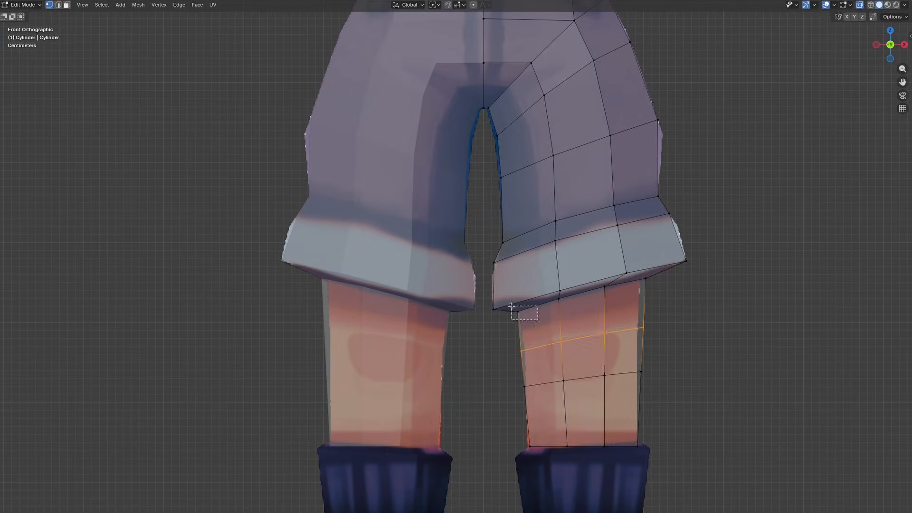
Step: Move the leg's upper vertices below the cuff along X to match the front reference outline
left_click(513, 306)
right_click(513, 305)
left_click(637, 275, "alt")
key("g")
key("x")
left_click(633, 276)
left_click(518, 311)
Step: Extrude the leg's bottom loop and scale it outward to form the sock's top rim
key("e")
key("s")
left_click(541, 453)
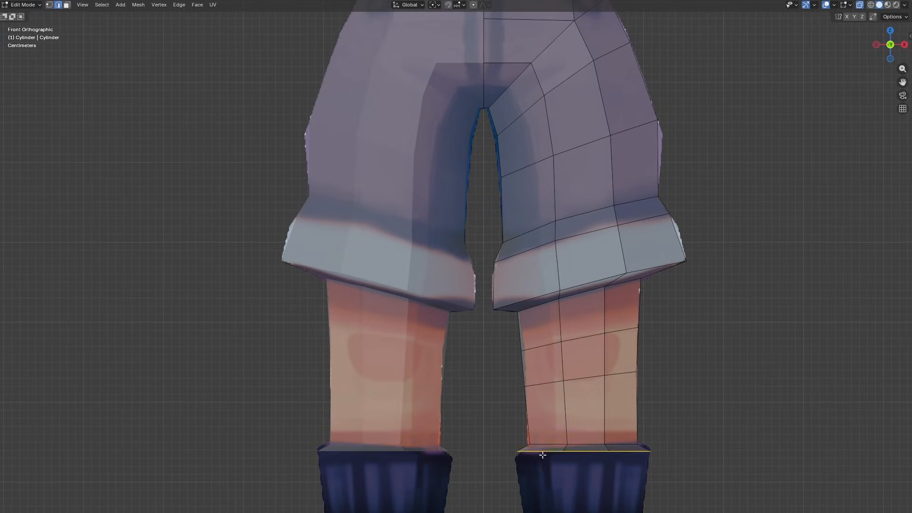
Step: Extrude the sock rim down along Z into the shoe's top and scale the bottom loop to taper the sock
key("e")
key("z")
left_click(709, 494)
middle_click_drag(710, 493, 763, 321, "shift")
key("s")
left_click(749, 329)
key("e")
right_click(731, 336)
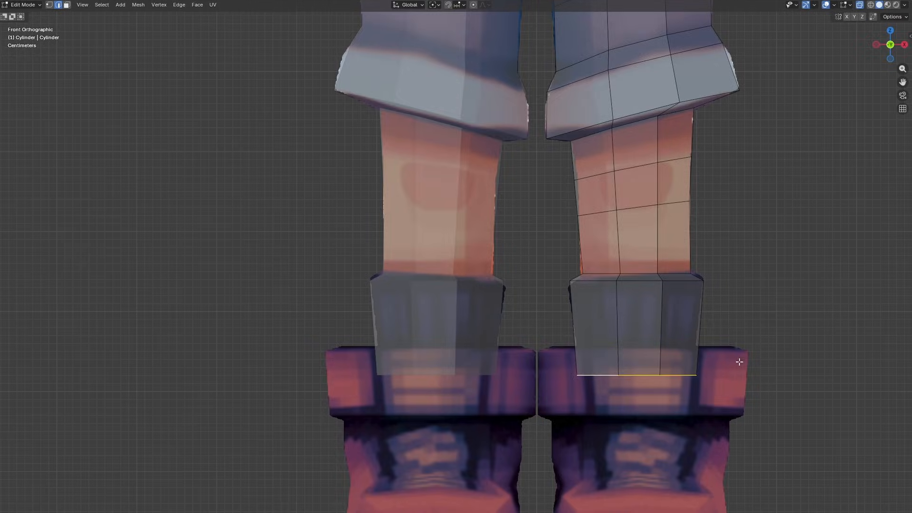
Step: Dissolve the extra edge loop around the collar
key("Tab")
scroll(659, 274, "down", 6)
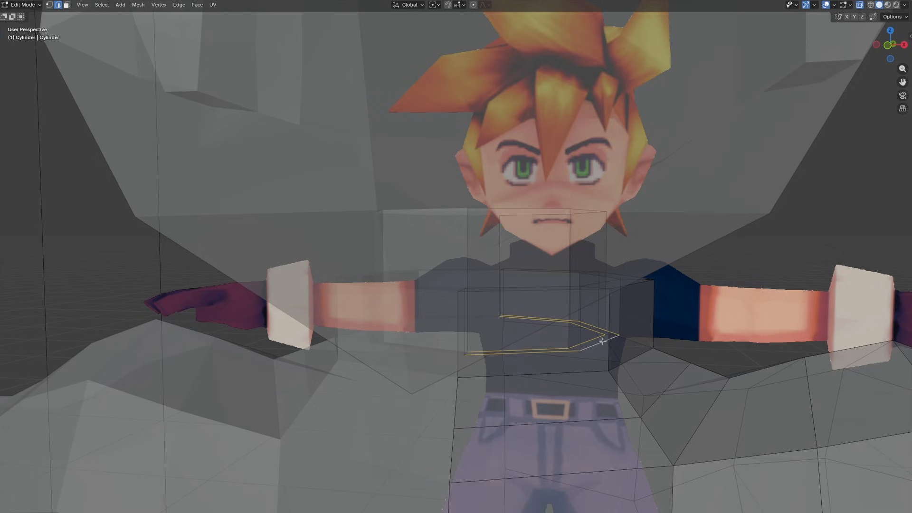
key("x")
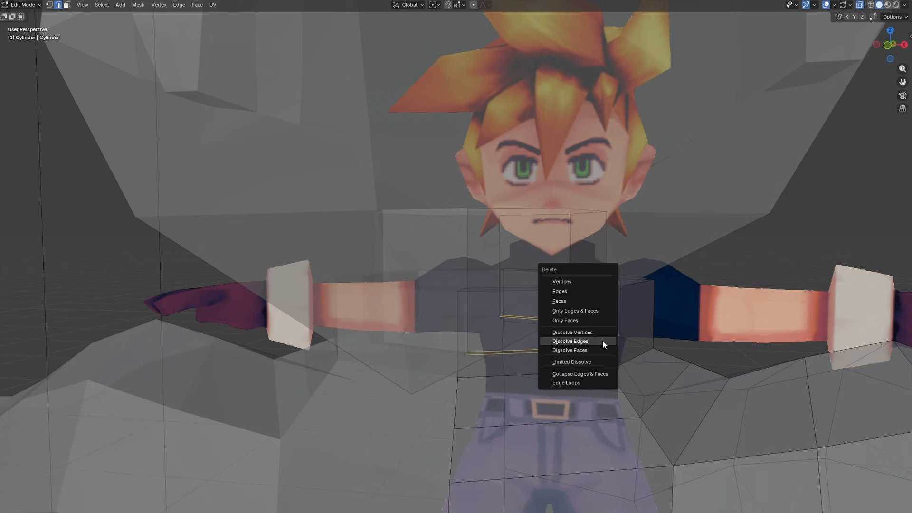
left_click(602, 341)
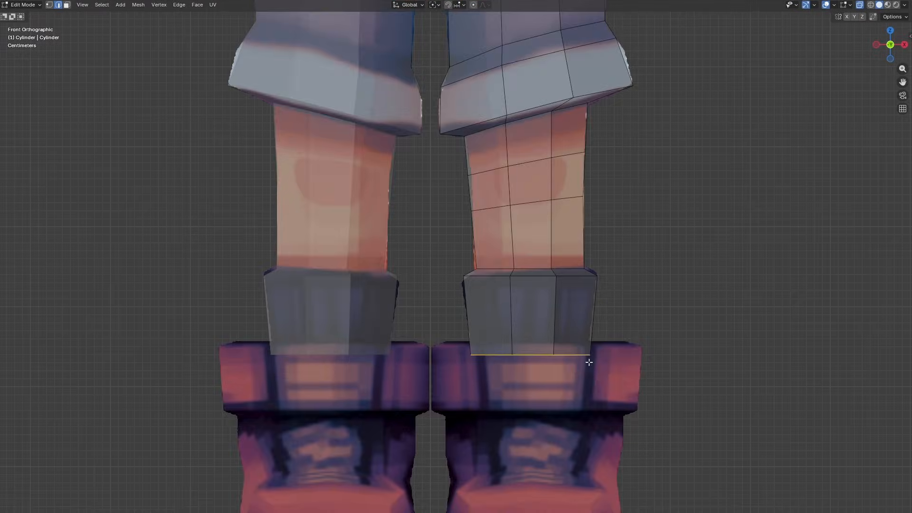
Step: Extrude the sock's bottom loop outward and raise the new edges along Z to the shoe's top edge
key("ctrl+r")
key("g")
key("z")
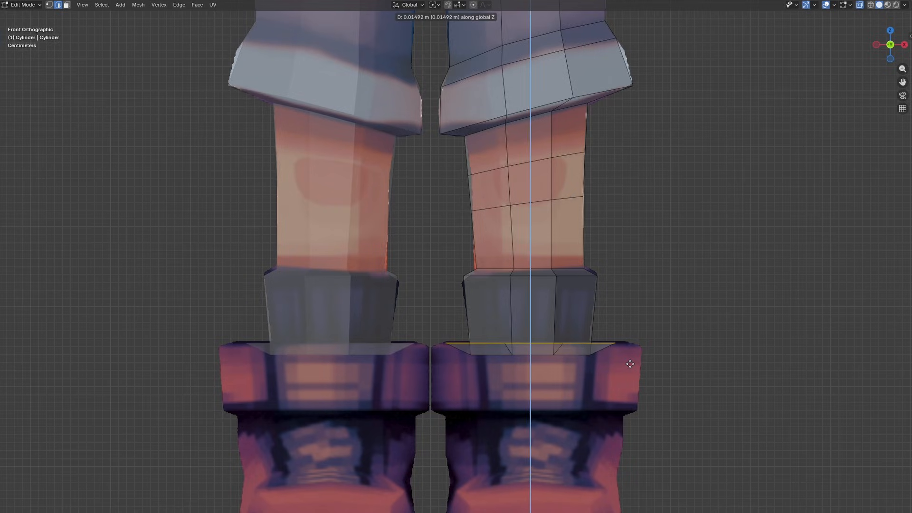
left_click(629, 364)
key("g")
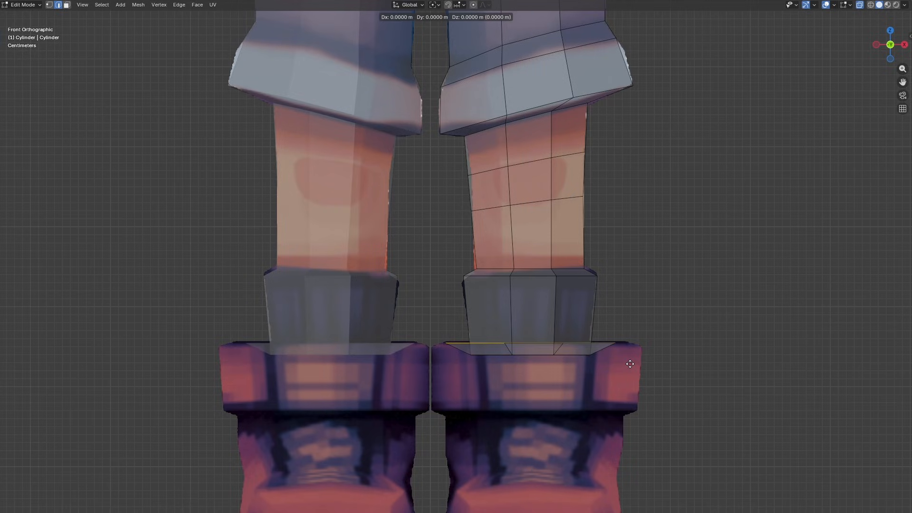
key("z")
left_click(631, 366)
Step: Delete the face loop extruded outward from the sock's bottom
middle_click_drag(630, 365, 551, 375)
key("3")
left_click(560, 328, "alt")
key("x")
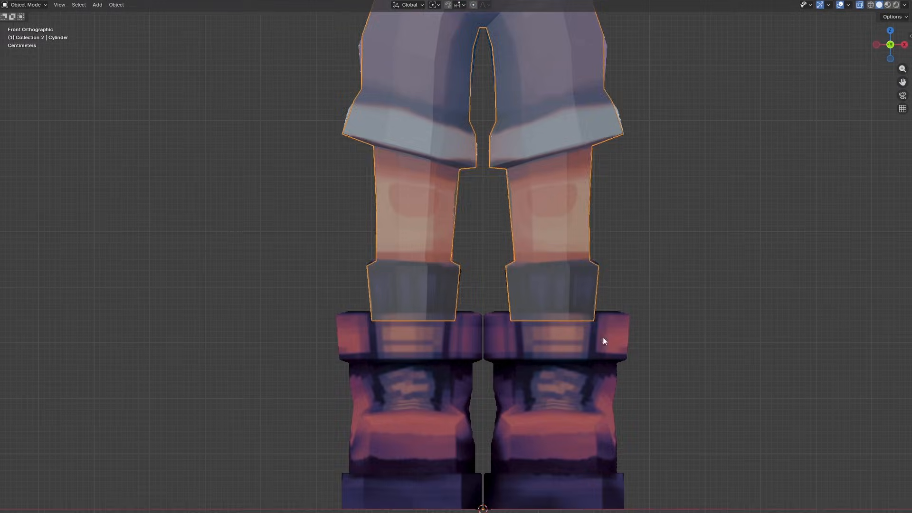
Step: Add a 10-vertex cylinder, scale it down and move it up onto the shoe below the modelled sock
key("shift+a")
left_click(617, 451)
left_click(59, 5)
left_click(85, 54)
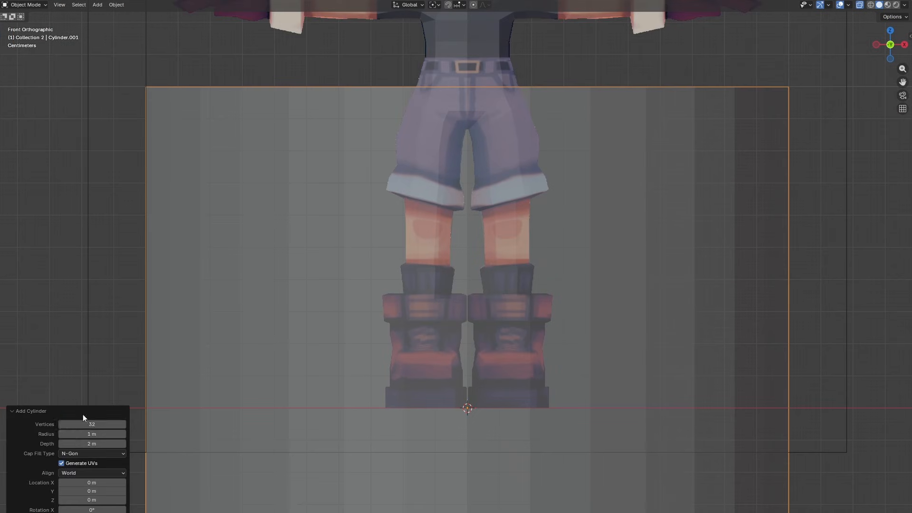
type("10")
key("Return")
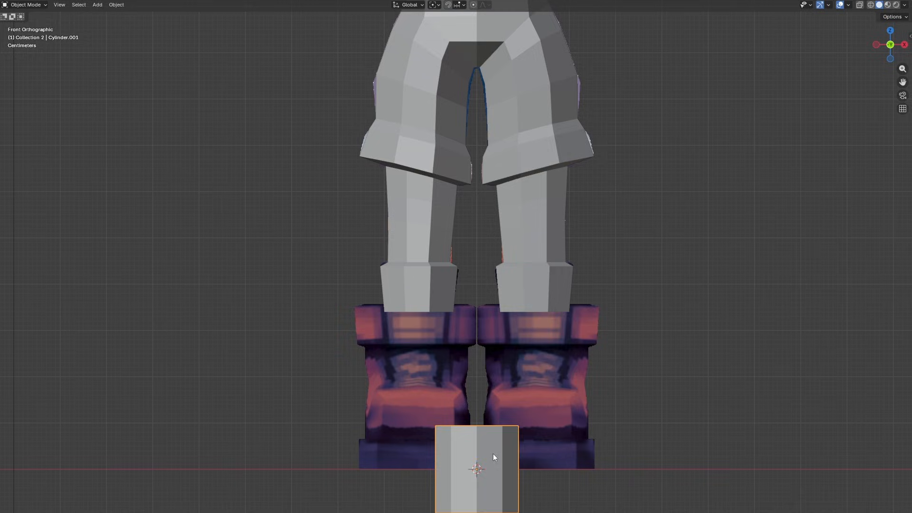
key("g")
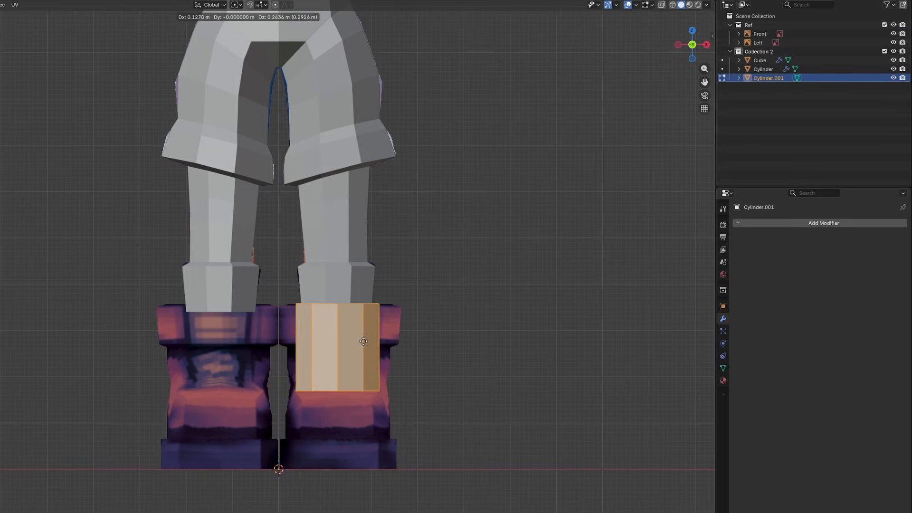
Step: Add a Mirror modifier to the new shoe cylinder and switch to the right view
left_click(823, 223)
left_click(845, 266)
key("KP_3")
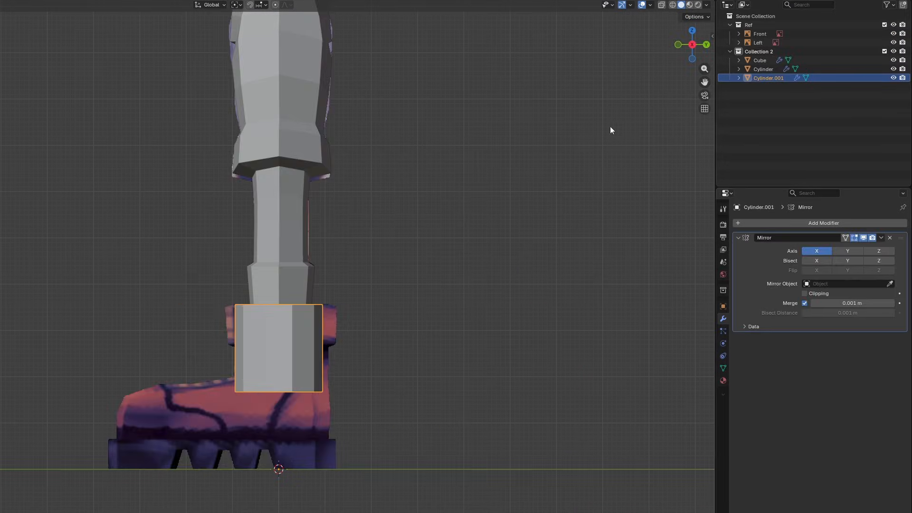
Step: Raise the shoe cylinder's bottom vertices along Z to the lower edge of the boot cuff in the front reference
key("KP_1")
key("Tab")
key("alt+z")
scroll(475, 365, "up", 2)
left_click_drag(473, 422, 285, 483)
key("g")
key("z")
left_click(444, 386)
Step: Scale the whole cuff mesh along X and move it to match the boot cuff in the front reference
key("a")
key("s")
key("x")
left_click(454, 362)
key("g")
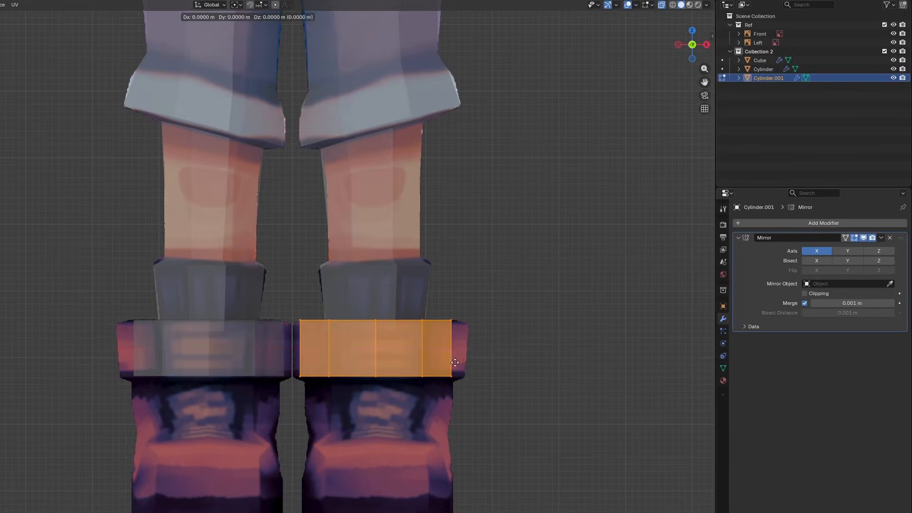
left_click(400, 338)
Step: Delete the cuff's top face, extrude its top edge loop inward at a scale of 0.766 and lower the new rim
middle_click_drag(400, 338, 500, 343)
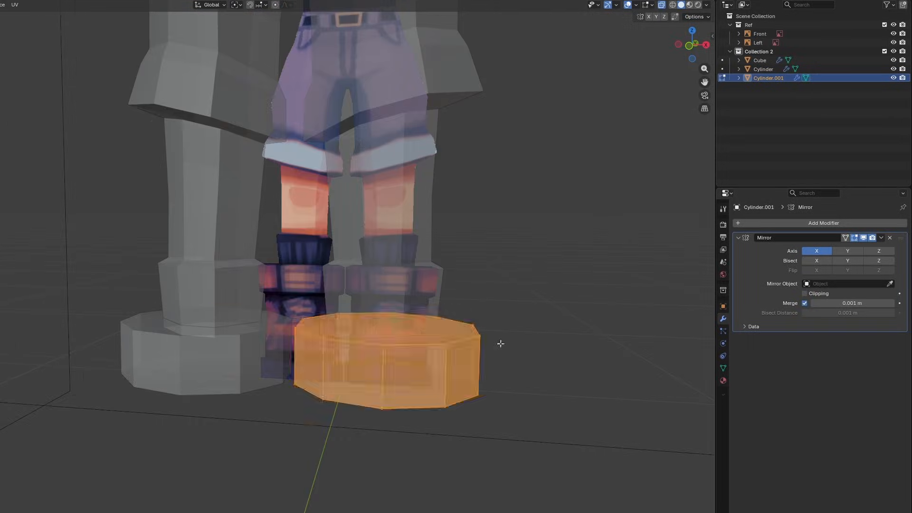
key("alt+a")
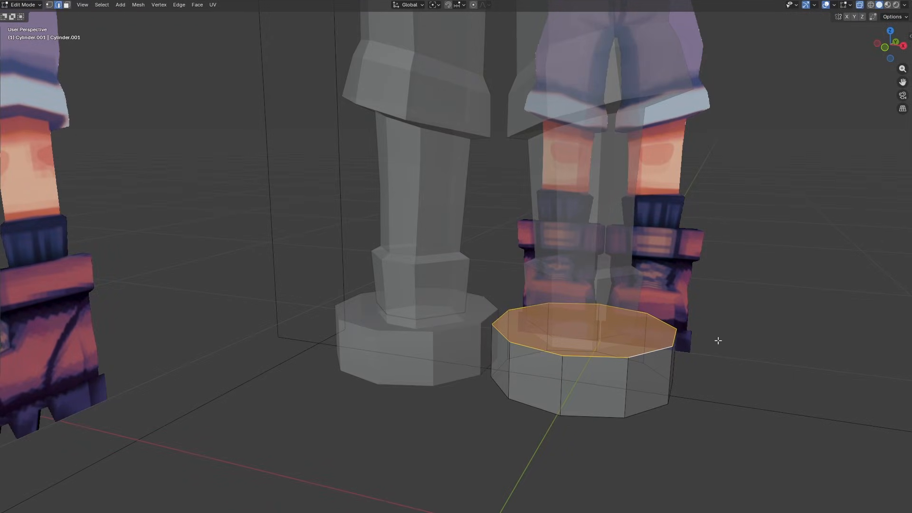
key("x")
left_click(648, 331)
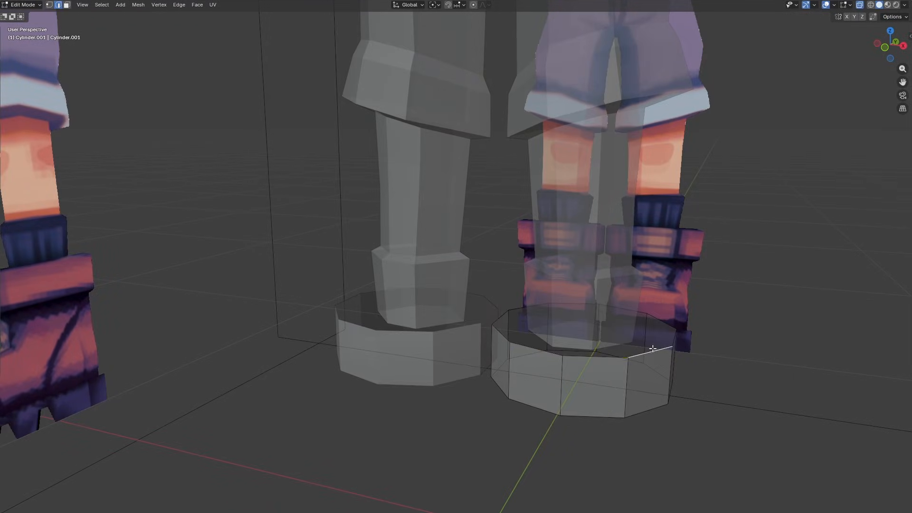
left_click(731, 340, "alt")
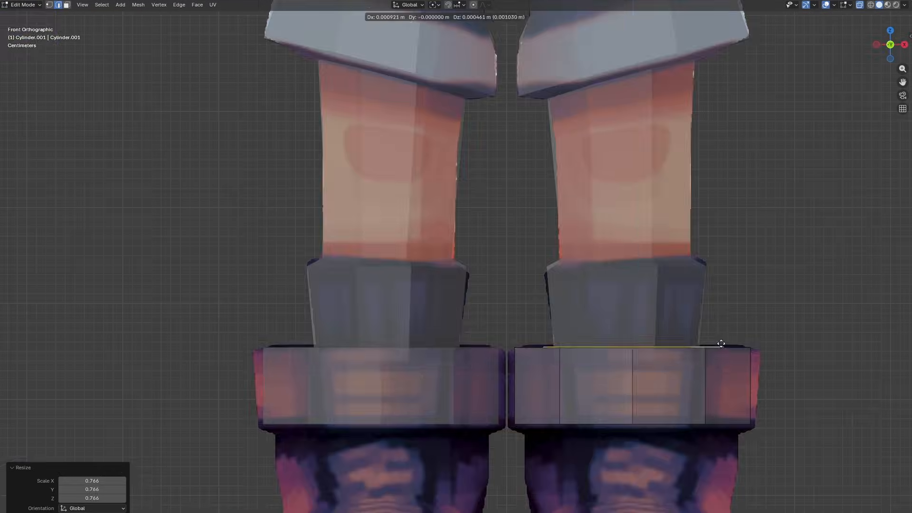
left_click(774, 362)
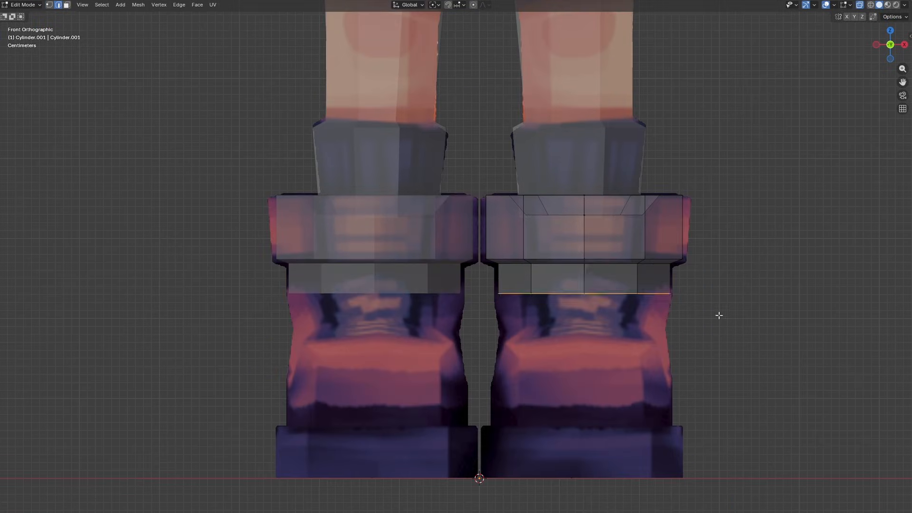
Step: Extrude the boot shaft's bottom edge loop about 0.039 m down along Z
key("e")
key("z")
left_click(729, 348)
Step: Scale the cuff and shaft along Y in the right view to fit the boot's side reference
left_click(903, 44)
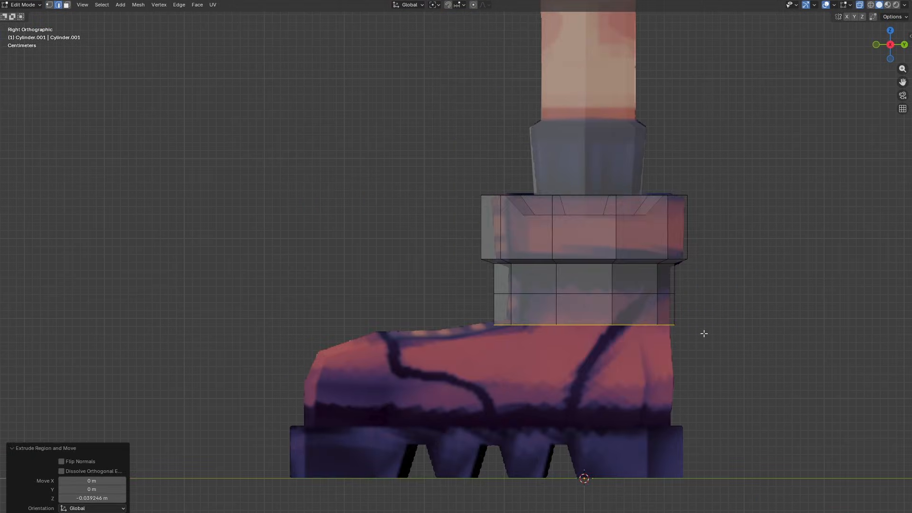
key("1")
left_click_drag(695, 352, 483, 261)
key("s")
key("y")
left_click(788, 316)
left_click(875, 46)
left_click(904, 44)
left_click(686, 335)
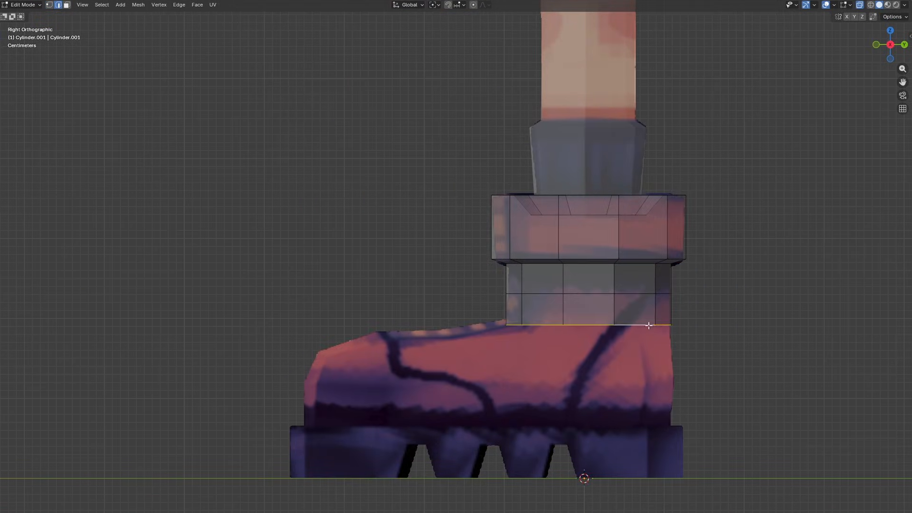
Step: Extrude the shaft's bottom edge loop down along Z to the top of the sole
key("e")
key("z")
left_click(648, 424)
Step: Extrude the shaft's lower front faces about 0.249 m forward along Y to the toe
key("3")
left_click(532, 402)
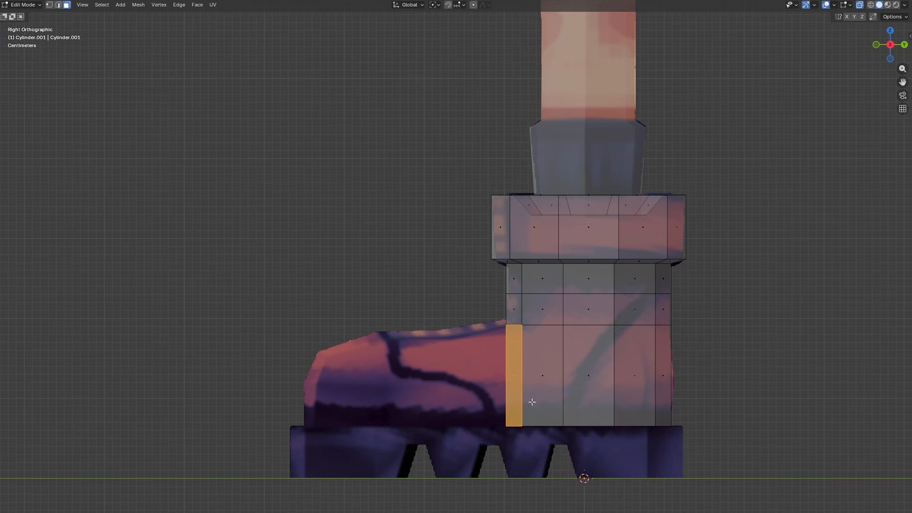
key("e")
key("y")
left_click(336, 391)
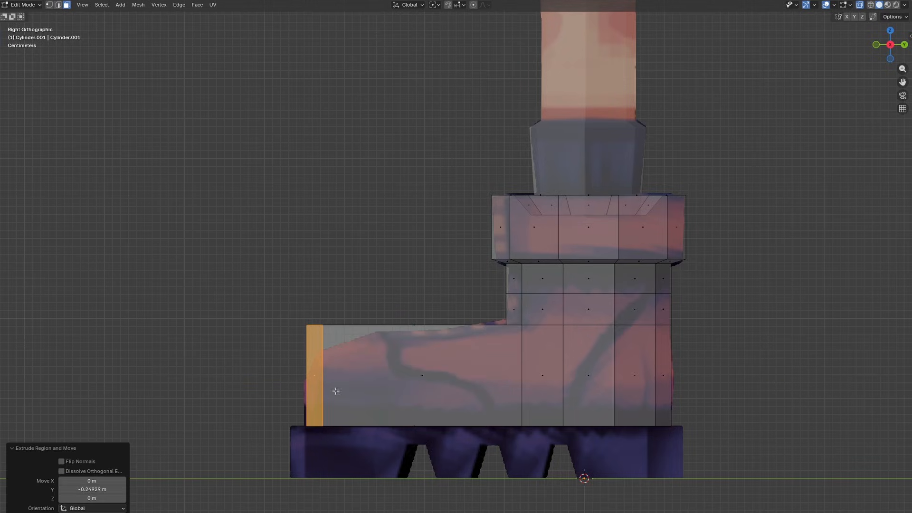
Step: Move the toe's top vertices down and back to follow the slope of the side reference
key("1")
left_click_drag(315, 317, 319, 337)
key("g")
left_click(341, 348)
key("g")
left_click(328, 356)
Step: Add a centred horizontal loop cut around the foot and reposition the toe's top vertices against the reference
key("ctrl+r")
left_click(328, 361)
right_click(329, 361)
key("g")
left_click(332, 348)
Step: Add a vertical loop cut behind the toe and shift the toe's lower vertices along Y to even out the edges
key("ctrl+r")
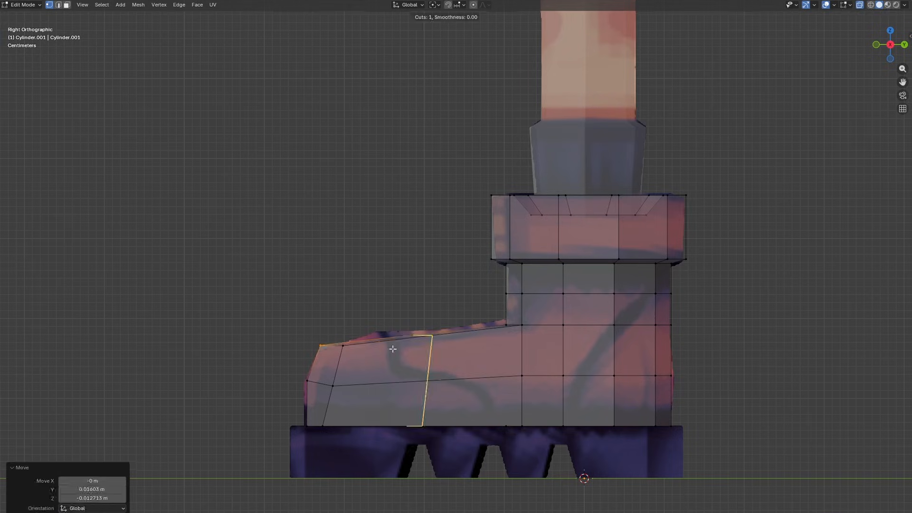
left_click(380, 335)
left_click_drag(315, 373, 345, 436)
key("g")
key("y")
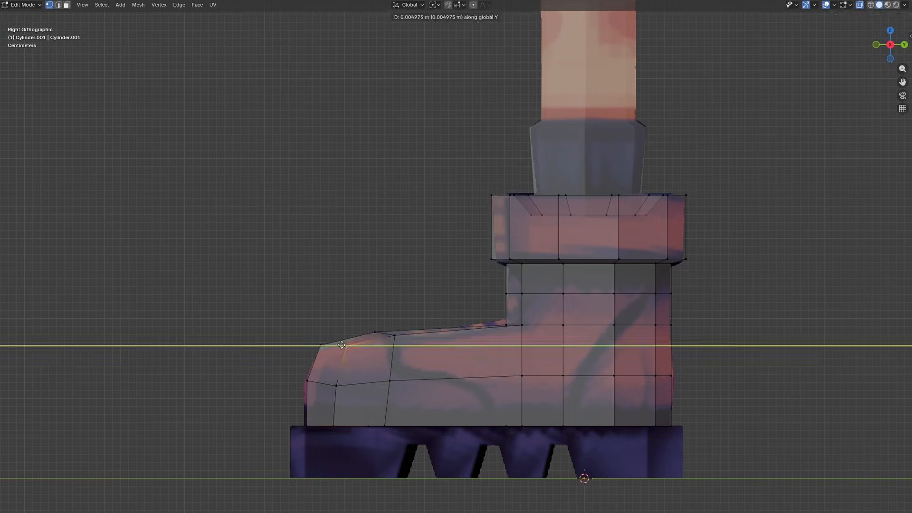
key("g")
key("y")
left_click(394, 423)
Step: Move the heel's middle vertices out to the side reference and close the gap along the foot's open side
left_click_drag(696, 400, 656, 358)
middle_click_drag(655, 358, 569, 417)
left_click(569, 416)
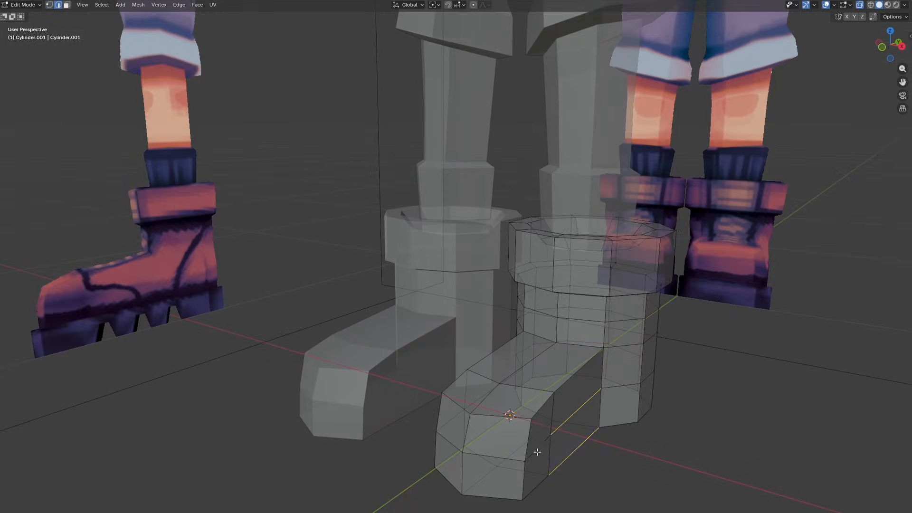
middle_click_drag(537, 452, 556, 386)
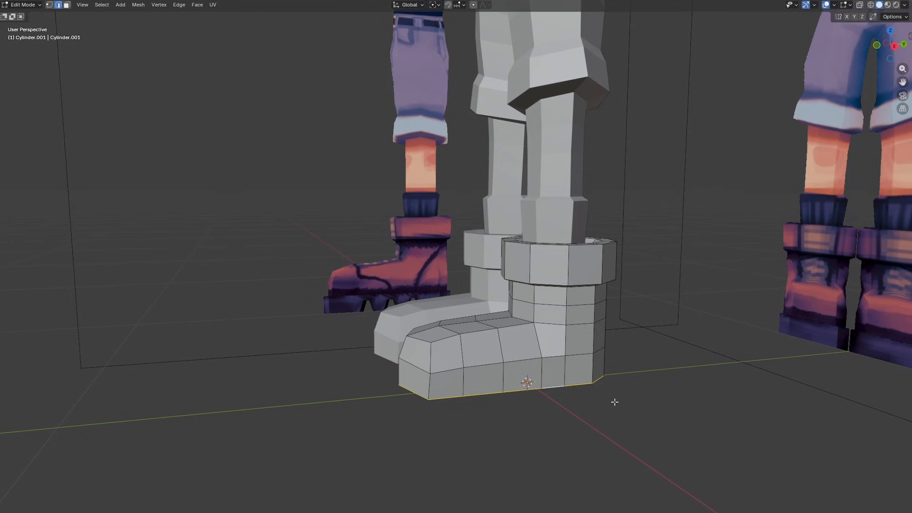
Step: Extrude the shoe's bottom edge loop outward in the horizontal plane and extrude it down along Z to the ground as the sole
key("e")
key("s")
key("shift+z")
left_click(632, 398)
key("KP_3")
key("e")
key("z")
left_click(775, 478)
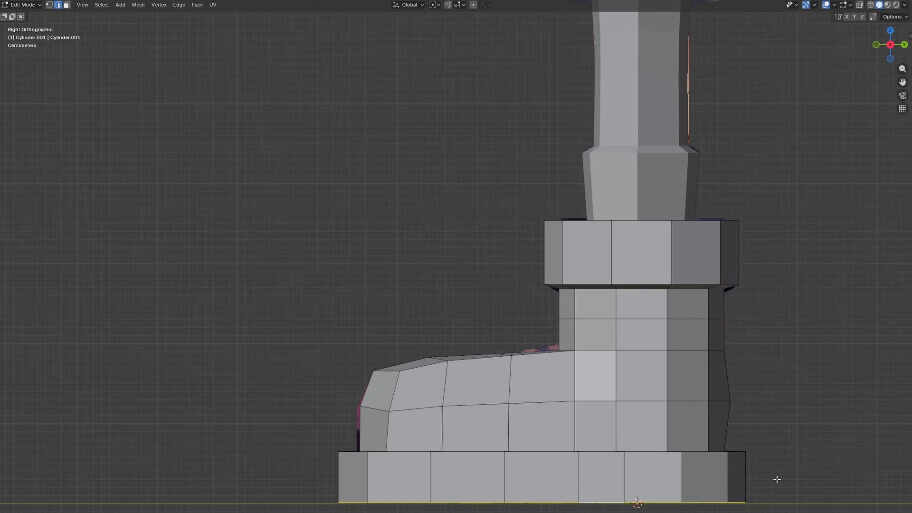
Step: Select the sole's side face loop and split it from the rest of the shoe
key("alt+z")
key("3")
left_click(739, 471)
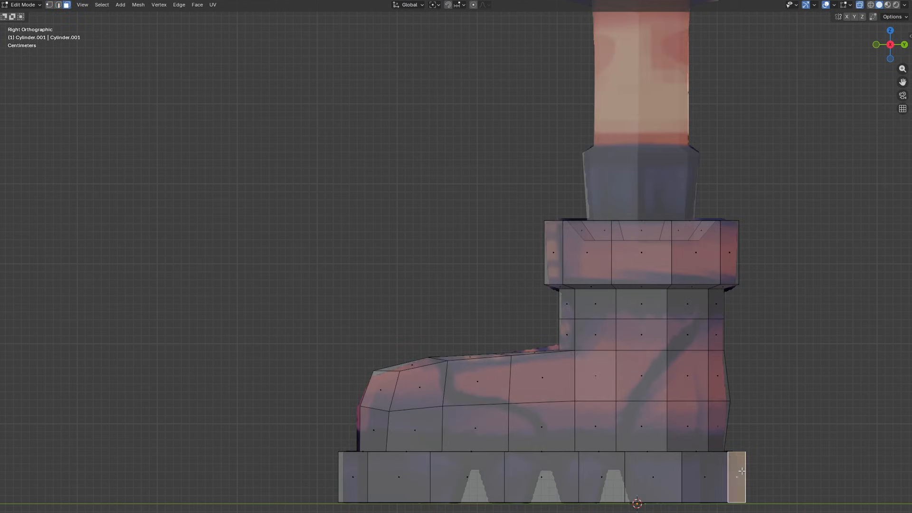
left_click(738, 471, "alt")
key("y")
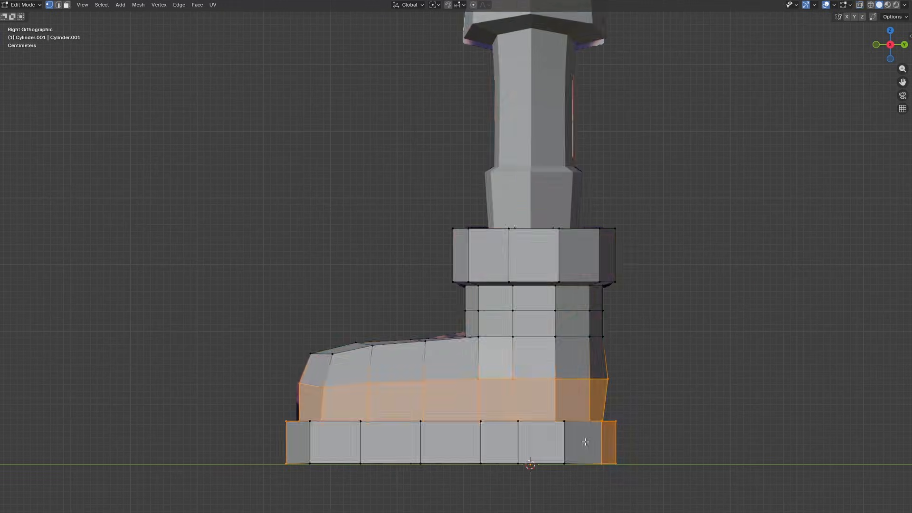
left_click(512, 490)
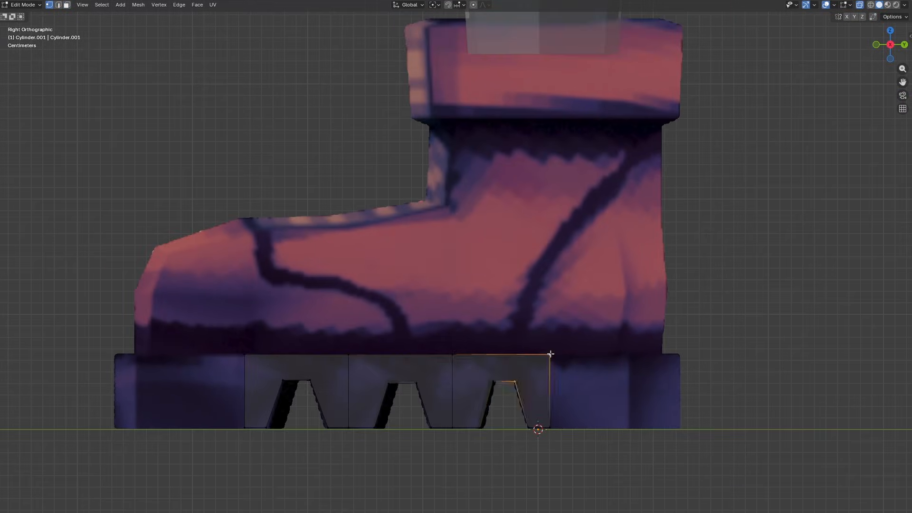
Step: Flatten the top vertices of the sole's three notches by scaling them to 0 along Z
key("a")
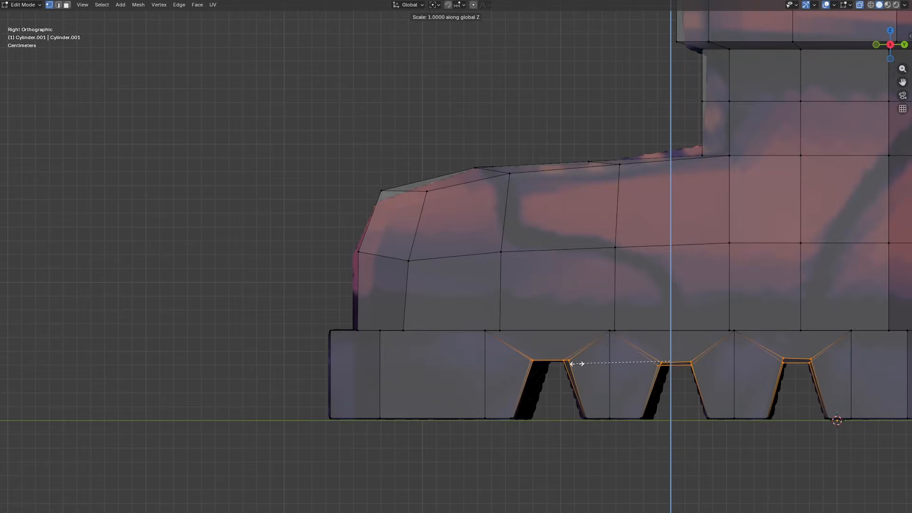
key("0")
key("Return")
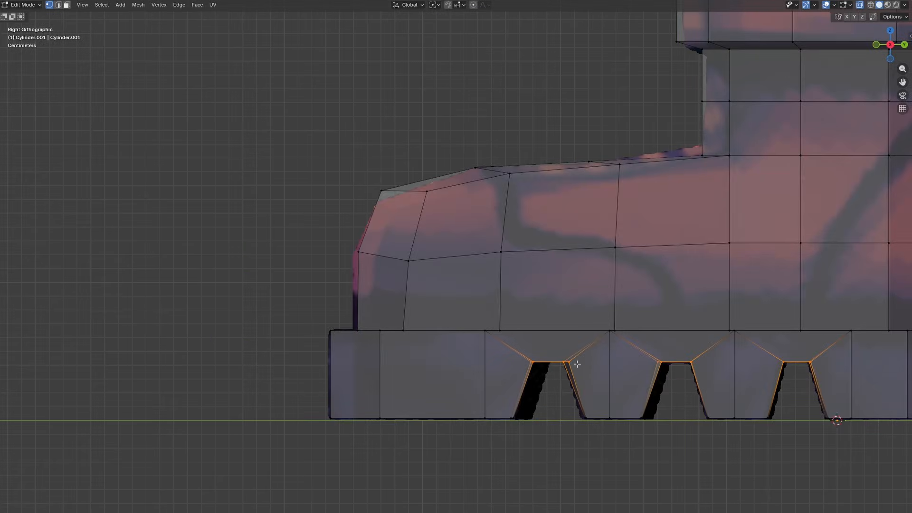
Step: Align the matching corner vertices of the sole's notches by scaling each pair to 0 along Y
left_click_drag(507, 350, 509, 350)
key("s")
key("y")
key("0")
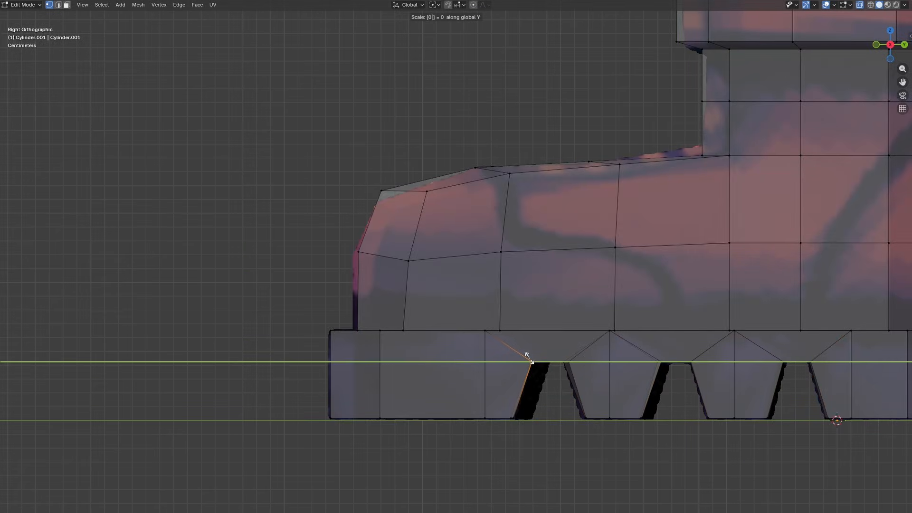
key("Return")
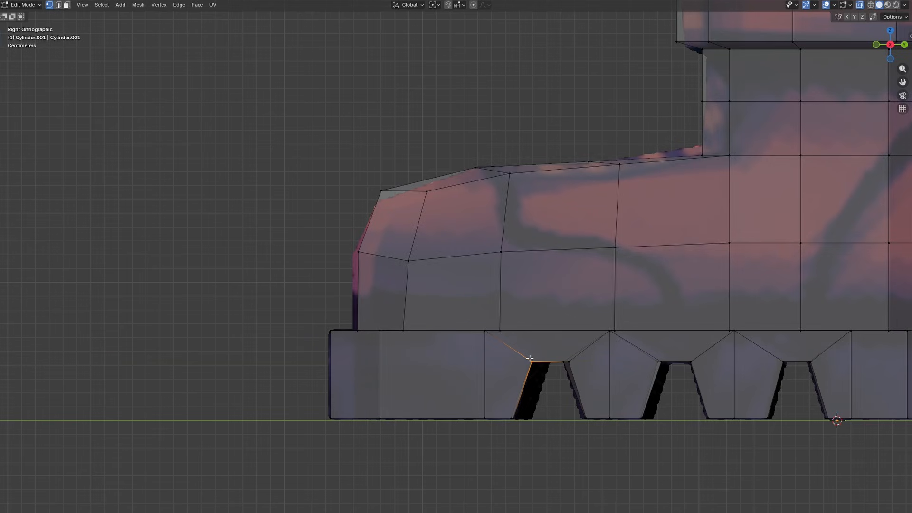
scroll(723, 397, "down", 1)
left_click_drag(712, 336, 736, 360)
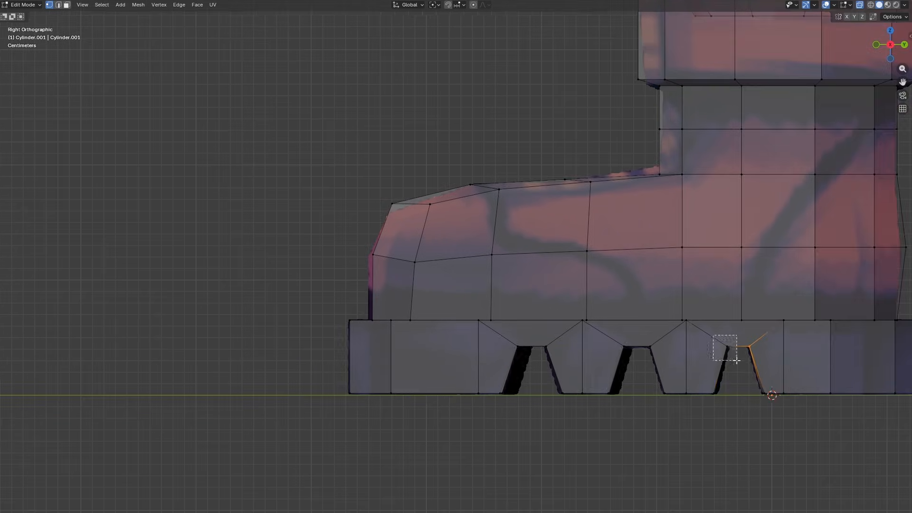
left_click(715, 393)
Step: Select the notched bottom edges on both sides of the sole and bridge them with LoopTools
scroll(639, 426, "down", 2)
middle_click_drag(639, 425, 657, 413)
key("2")
left_click(688, 367, "alt")
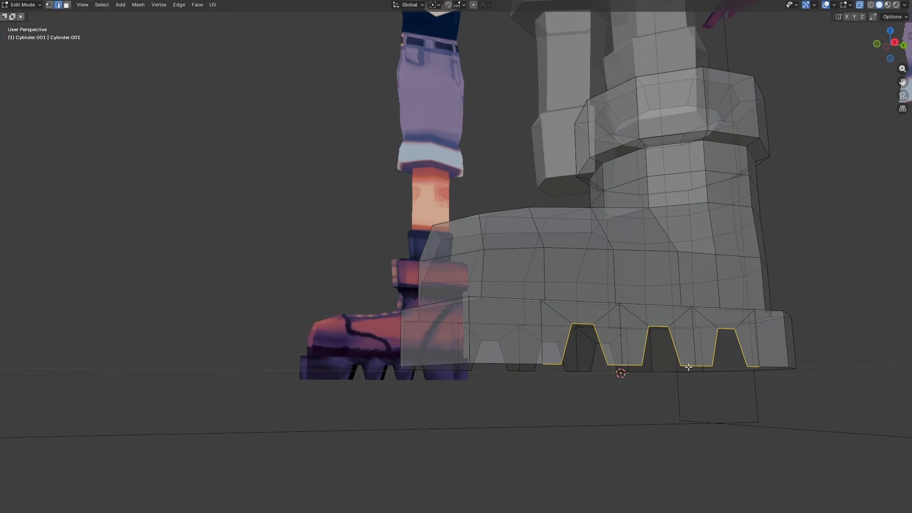
middle_click_drag(687, 367, 609, 402)
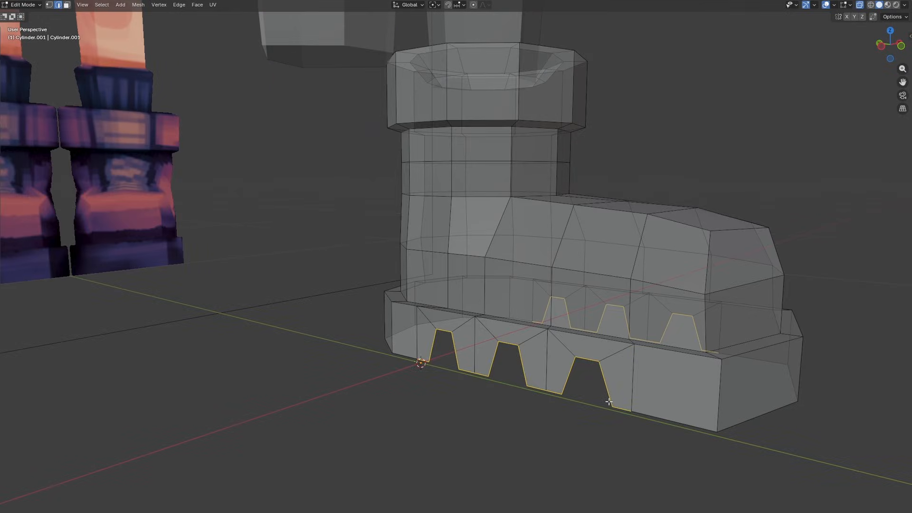
right_click(610, 402)
mouse_move(606, 300)
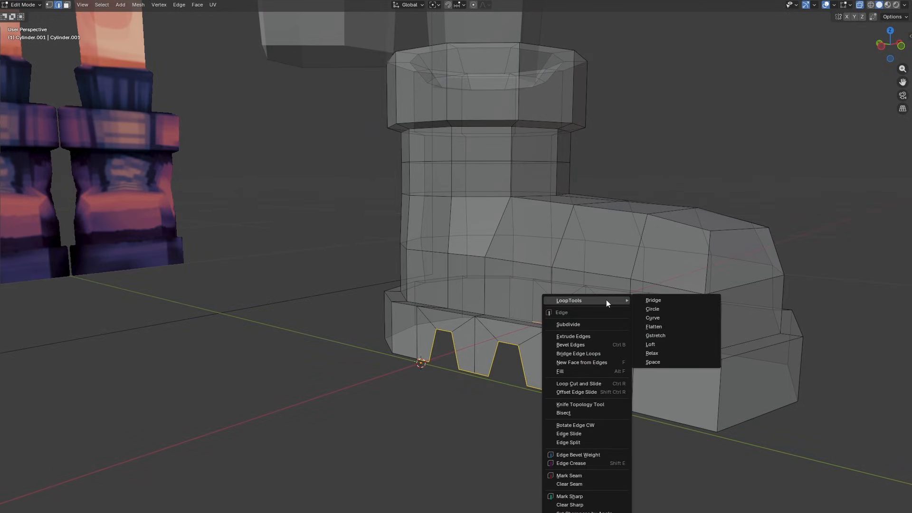
left_click(657, 299)
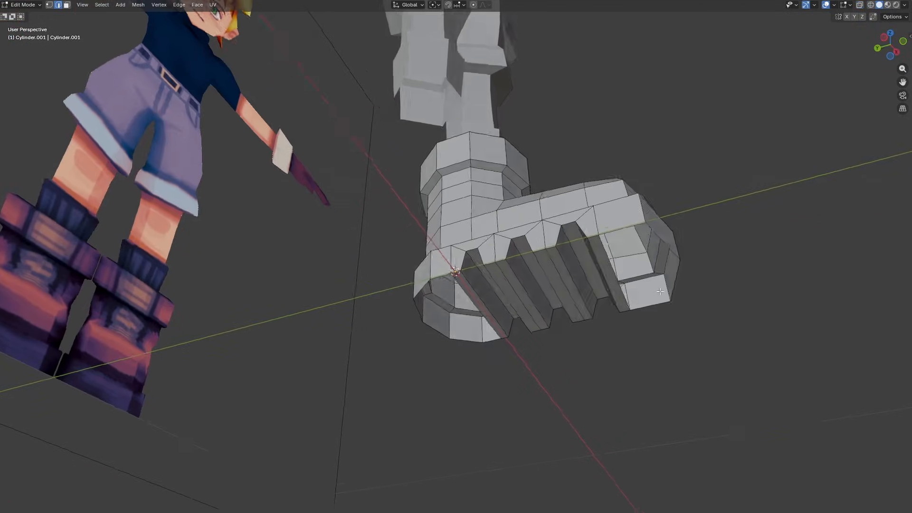
Step: Add a centred loop cut through the sole's bridged treads
key("ctrl+r")
left_click(596, 285)
right_click(596, 285)
middle_click_drag(597, 285, 653, 295)
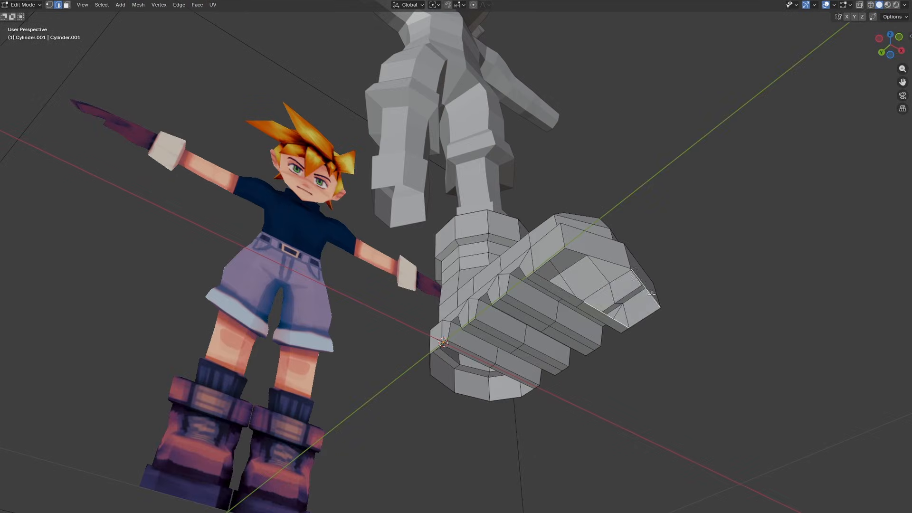
Step: Fill the remaining open underside of the sole with new faces from its border edges
middle_click_drag(602, 261, 572, 328)
key("1")
scroll(572, 328, "up", 4)
key("2")
middle_click_drag(643, 370, 557, 371)
left_click(493, 379)
key("f")
key("f")
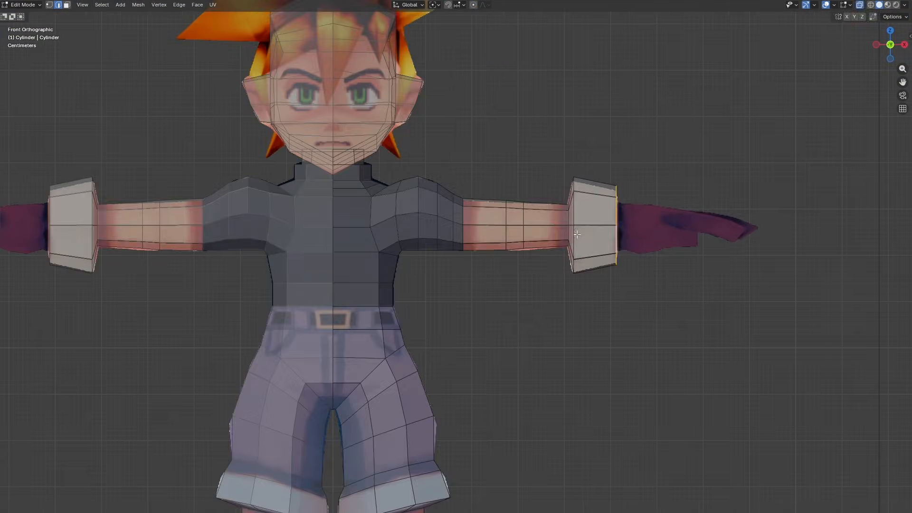
Step: Move the wrist cuff's outer edge loop along X and scale it down to fit the front reference
key("g")
key("x")
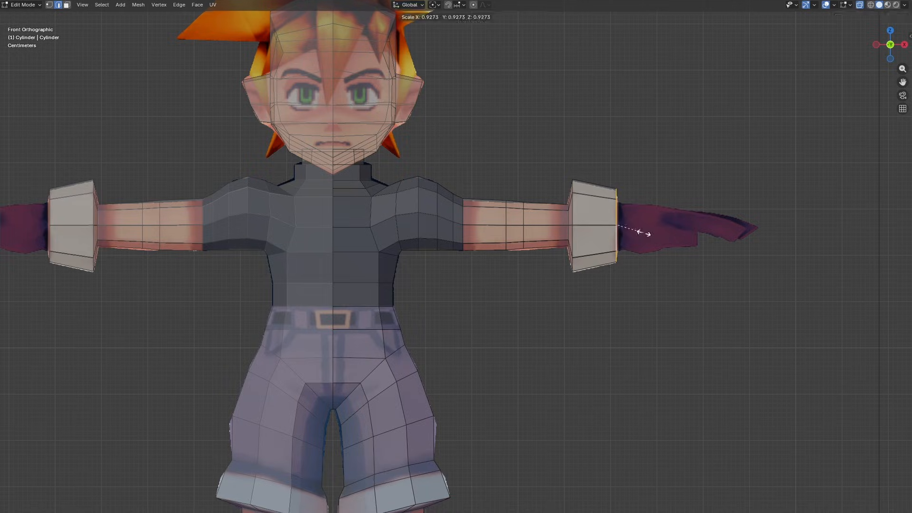
key("s")
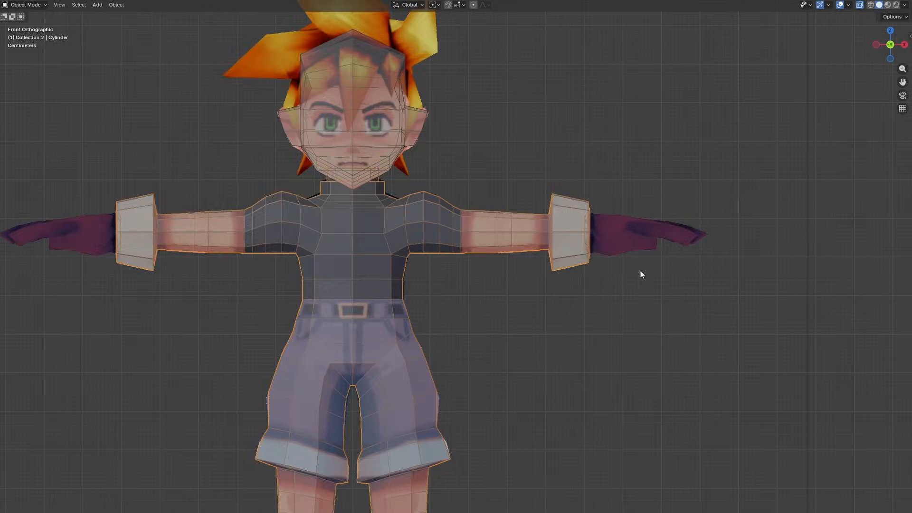
Step: Add a cube mesh for the hand and enter Edit Mode on it
scroll(640, 270, "down", 3)
key("shift+a")
mouse_move(629, 363)
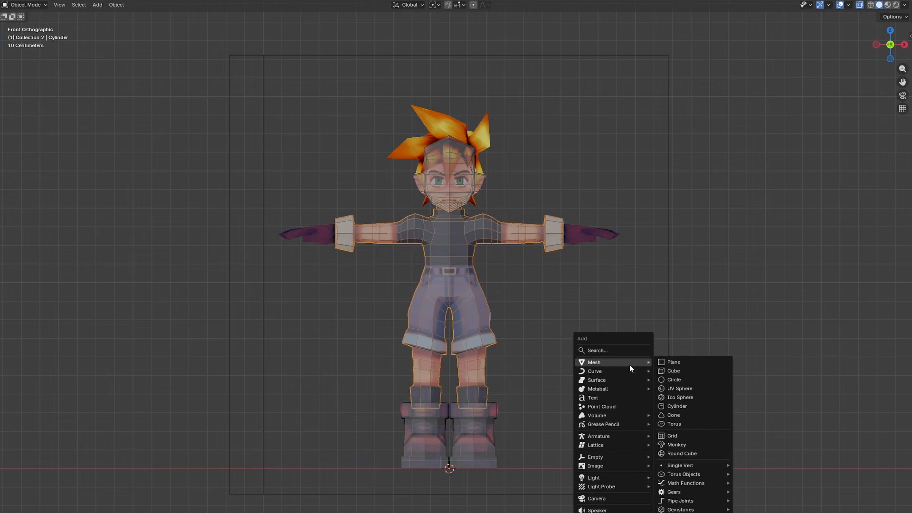
left_click(670, 371)
key("ctrl+Tab")
left_click(667, 397)
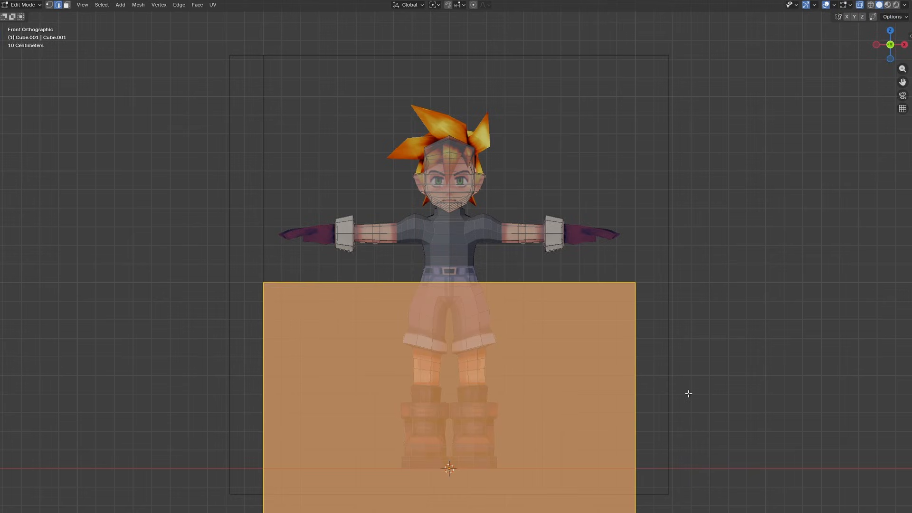
Step: Scale the cube down to about hand size and move it onto the reference hand beside the wrist cuff
key("s")
left_click(468, 458)
key("g")
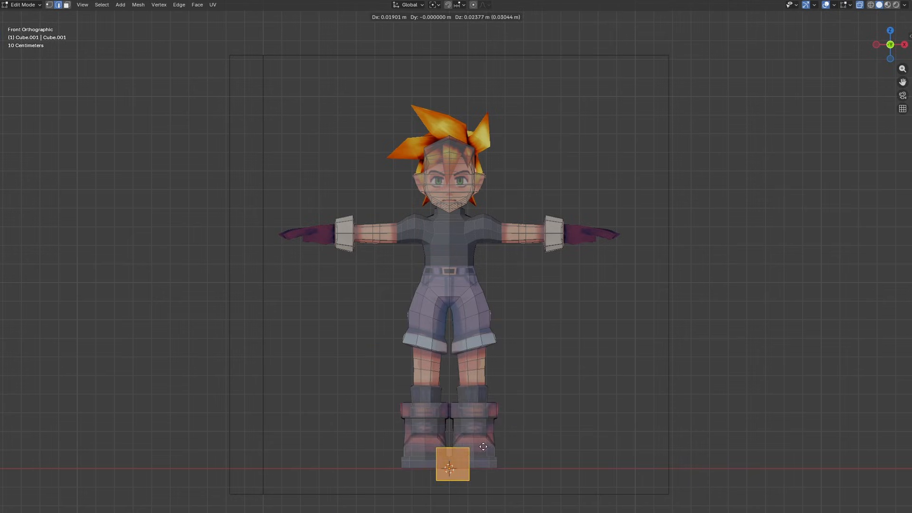
left_click(598, 219)
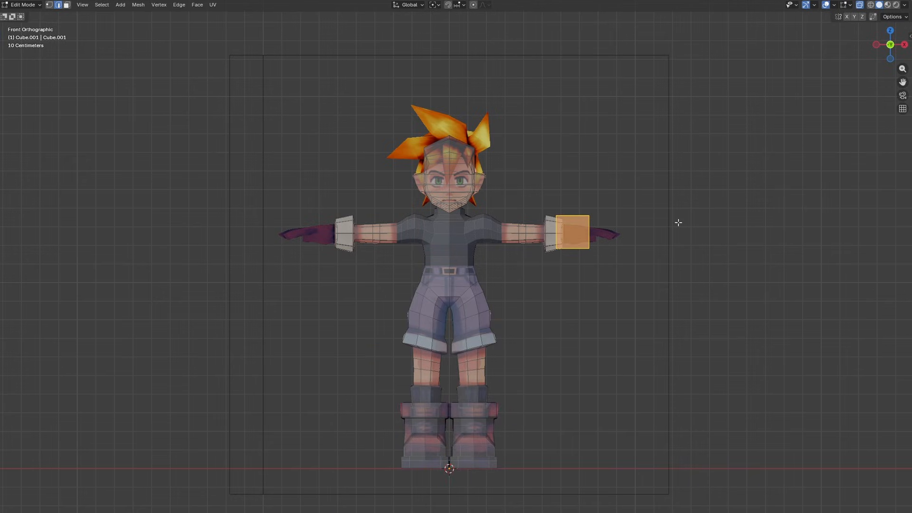
Step: Flatten the hand cube along Z to the approximate thickness of the gloved hand in the front reference
key("s")
key("z")
left_click(622, 226)
scroll(612, 228, "up", 9)
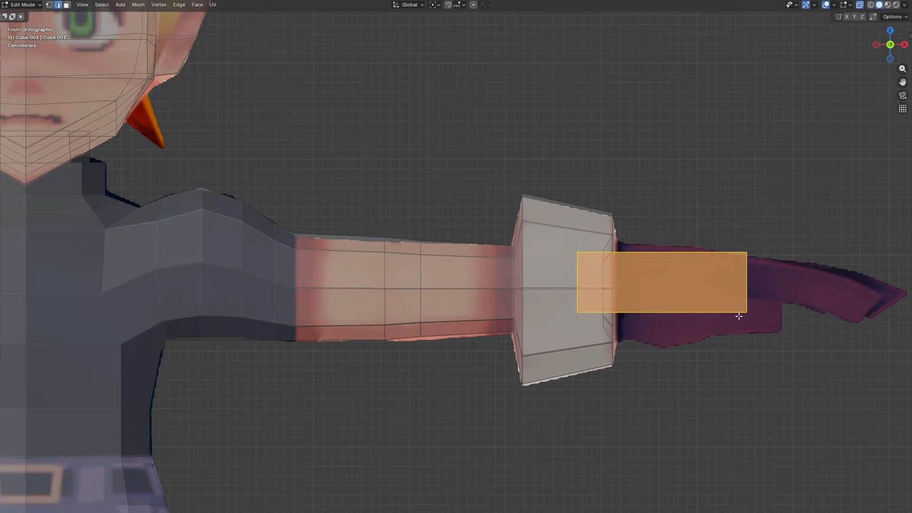
middle_click_drag(738, 316, 589, 296, "shift")
Step: Narrow the hand cube along Y in top view, move it into line with the wrist cuff, and leave Edit Mode
key("KP_7")
key("s")
key("y")
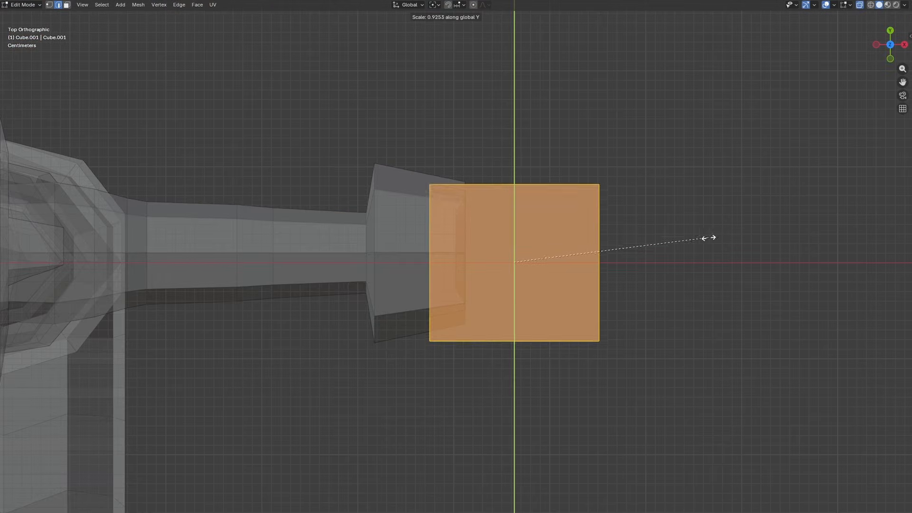
left_click(658, 233)
key("g")
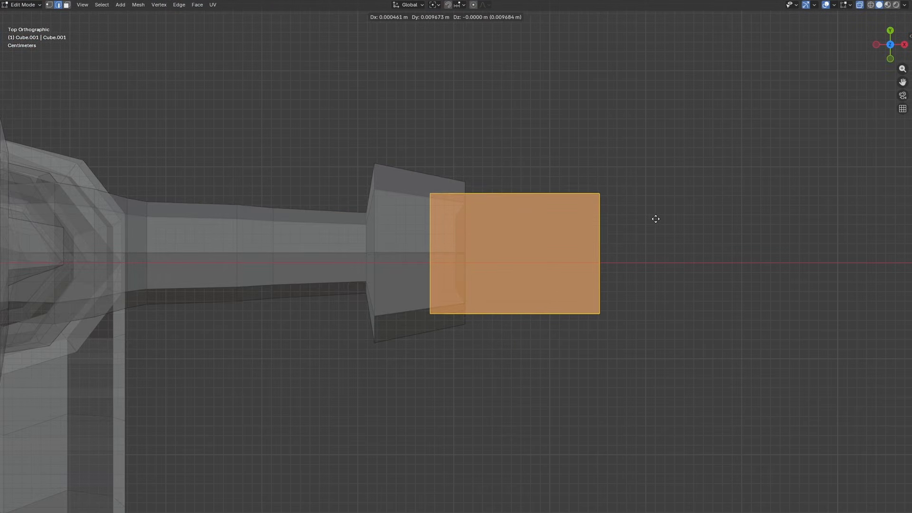
left_click(655, 219)
key("Tab")
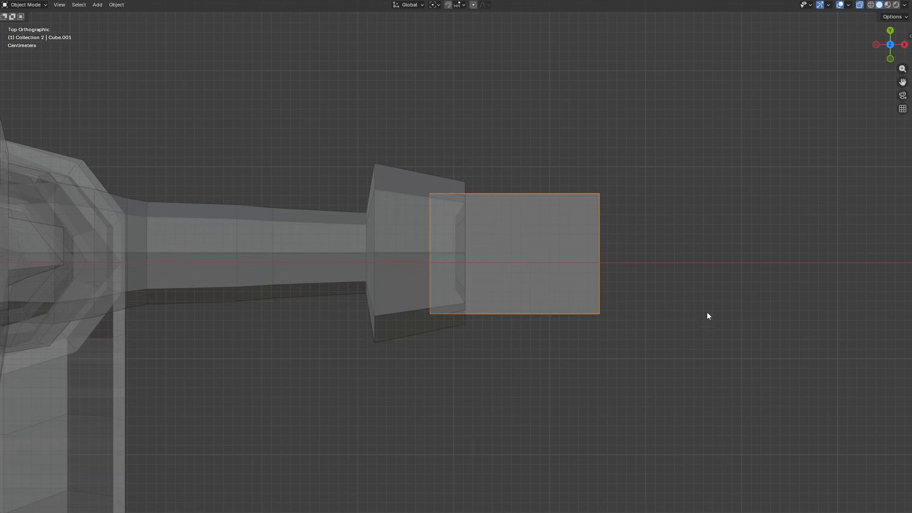
Step: Add the top-view image of the character as a reference image in top view
left_click(710, 318)
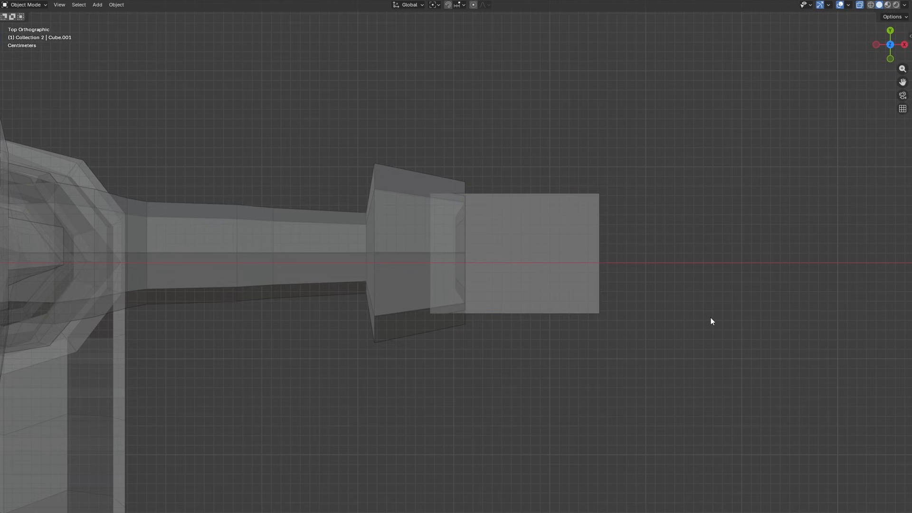
key("shift+a")
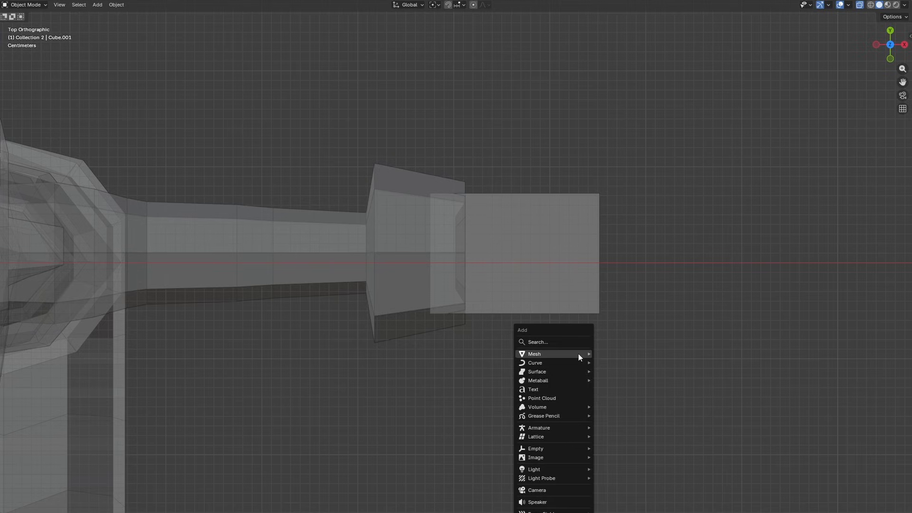
mouse_move(543, 459)
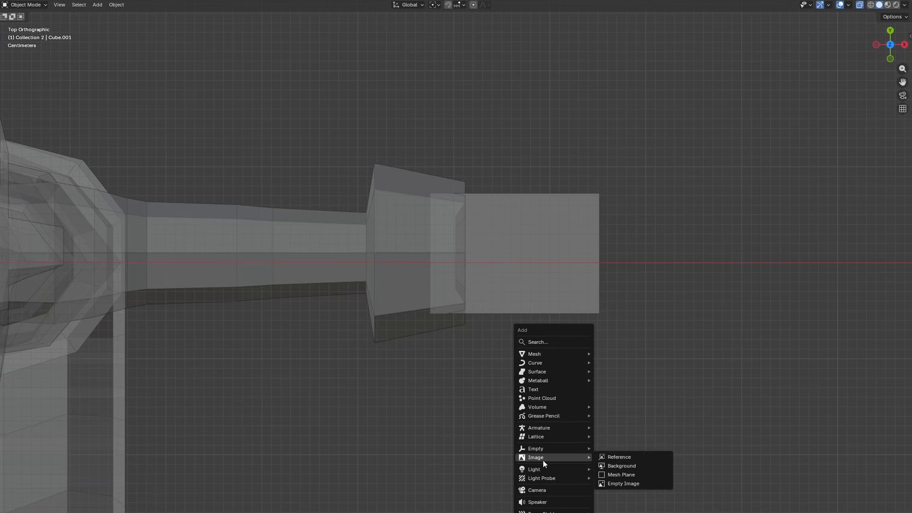
left_click(633, 457)
double_click(198, 275)
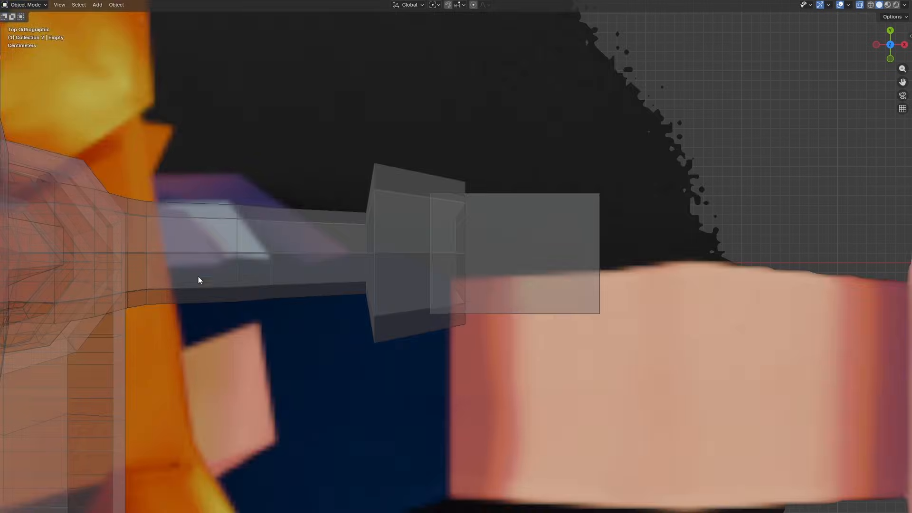
Step: Scale the top-view reference image and move it so its arms and hands line up with the model
scroll(359, 302, "down", 9)
key("s")
left_click(513, 285)
key("g")
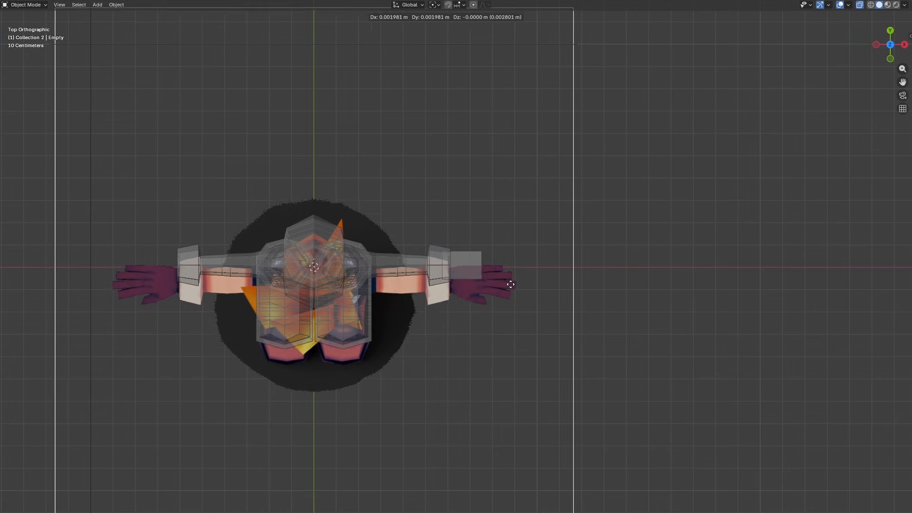
left_click(512, 268)
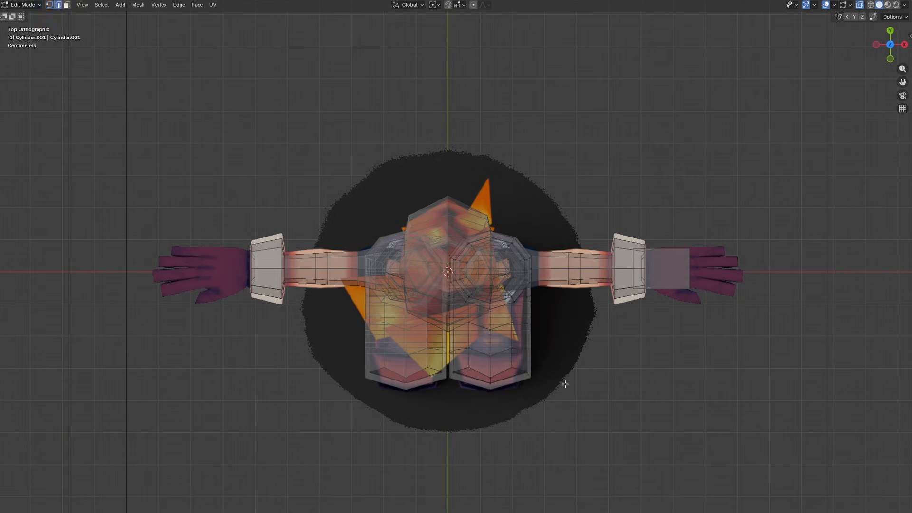
Step: Move the toe vertices of the shoe along Y to match the top reference
left_click_drag(553, 403, 491, 353)
key("g")
key("x")
key("y")
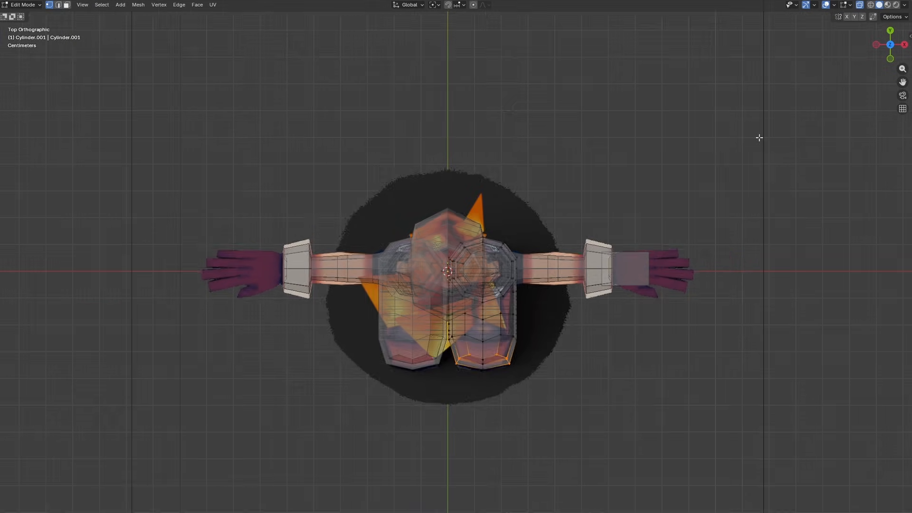
Step: Scale the two middle edge loops of the forearm along Y to match the arm's outline in the top reference
key("g")
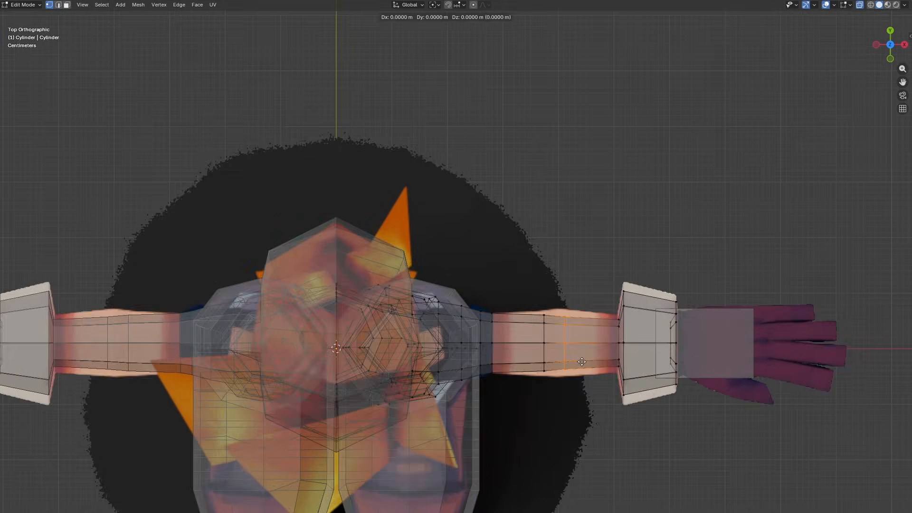
key("s")
key("y")
key("Escape")
left_click(546, 361, "alt+shift")
key("s")
key("y")
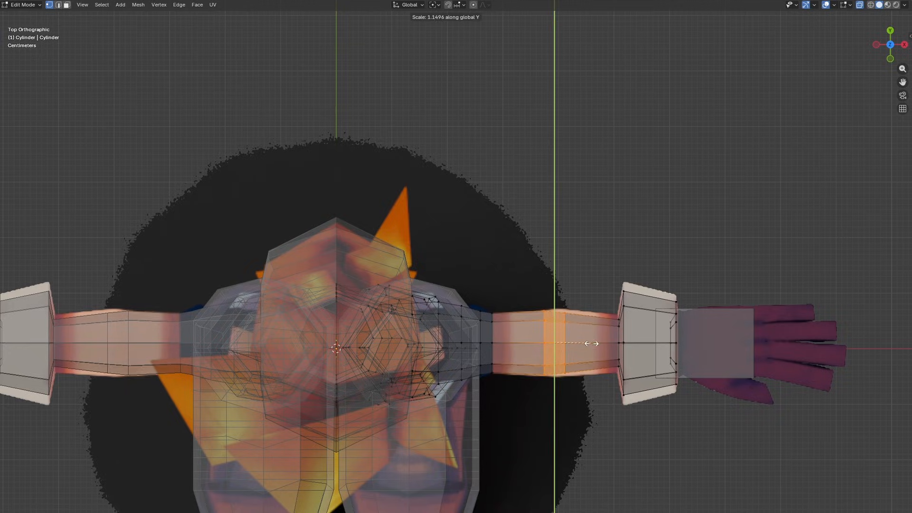
left_click(590, 343)
left_click(568, 319, "alt")
key("s")
left_click(580, 312)
left_click(890, 59)
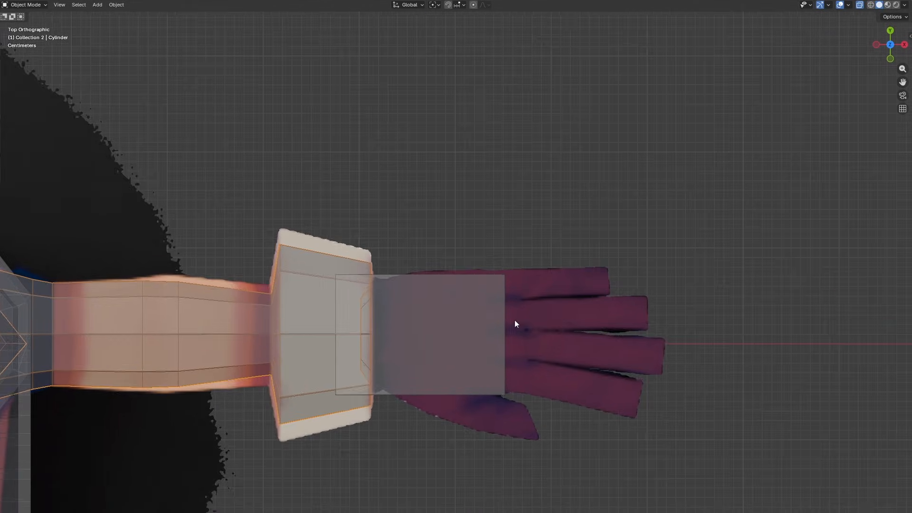
Step: Enter Edit Mode on the hand cube and add three evenly spaced lengthwise loop cuts dividing it into four finger strips
key("ctrl+Tab")
left_click(542, 353)
key("ctrl+r")
scroll(487, 331, "up", 3)
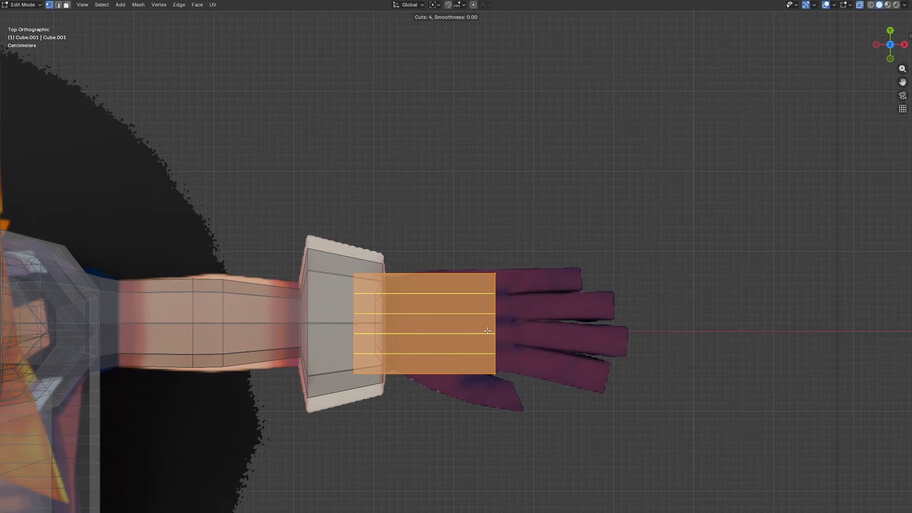
scroll(487, 331, "down", 1)
left_click(487, 331)
left_click(485, 332)
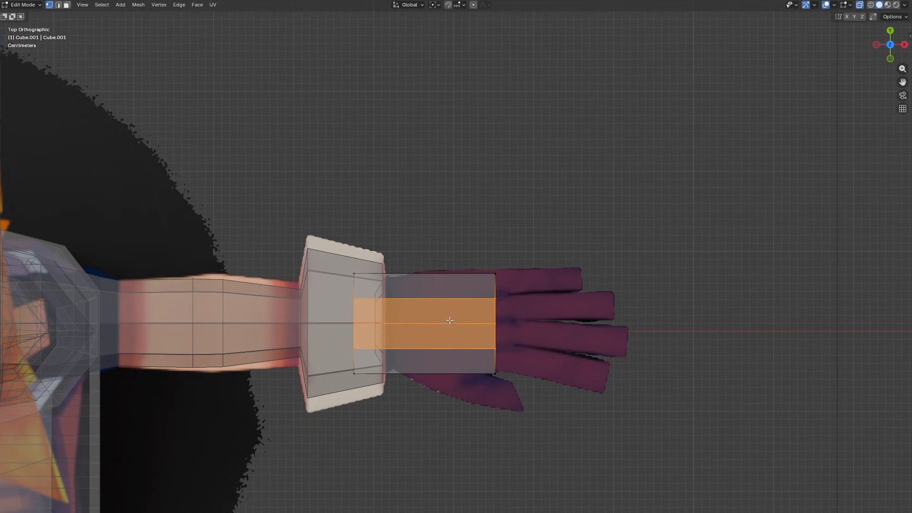
Step: Add three evenly spaced crosswise loop cuts to the hand mesh
key("ctrl+r")
scroll(442, 316, "up", 1)
left_click(442, 317)
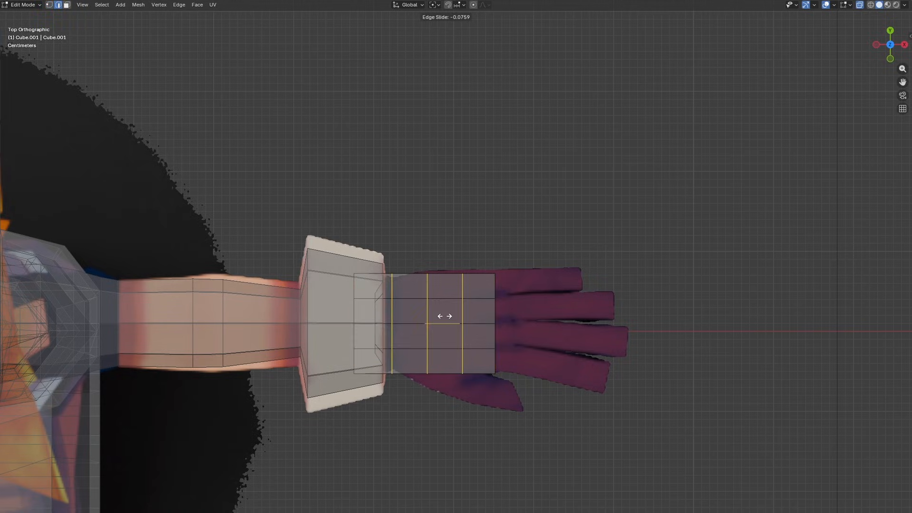
right_click(446, 316)
Step: Vertex-bevel the points on the hand's front edge where the four fingers divide
key("ctrl+Tab")
left_click(428, 325)
key("ctrl+Tab")
left_click(540, 362)
scroll(540, 362, "up", 3)
left_click(498, 349)
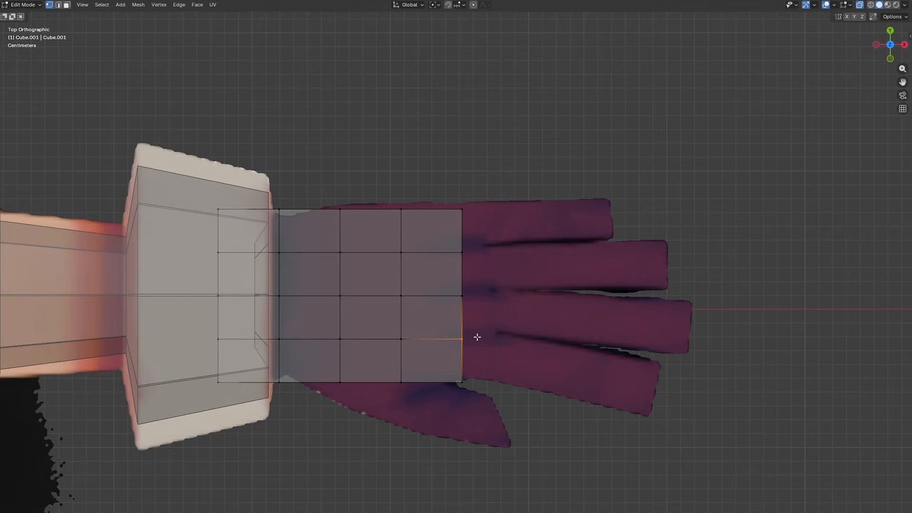
key("ctrl+shift+b")
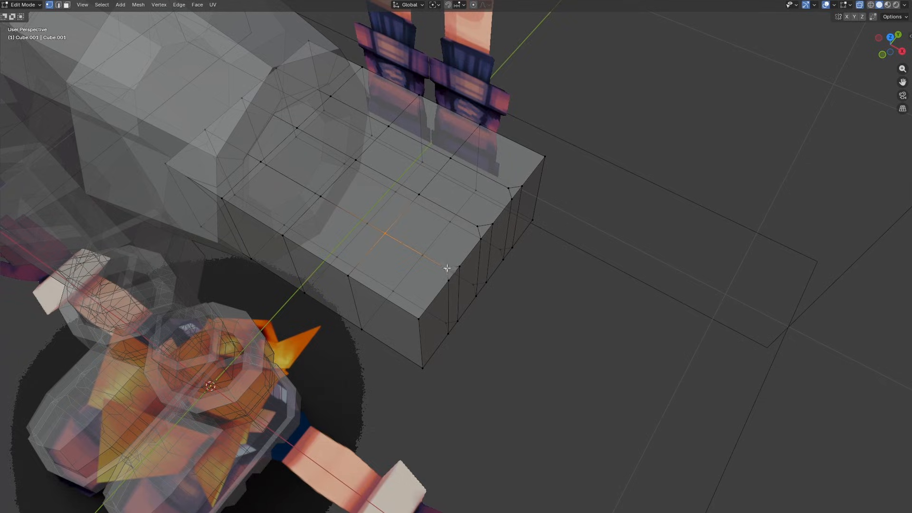
Step: Merge the inner vertices of the third crosswise loop into the neighbouring bevel corners between the fingers
key("m")
left_click(438, 258)
middle_click_drag(460, 245, 426, 291)
left_click(407, 299)
left_click(474, 191, "shift")
key("shift+r")
left_click(503, 336)
left_click(578, 241, "shift")
key("shift+r")
scroll(582, 289, "down", 2)
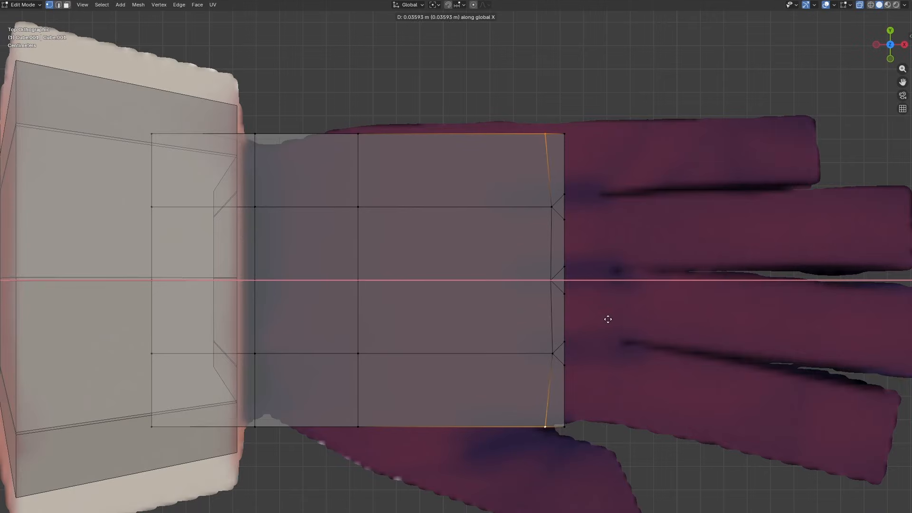
Step: Move the knuckle loop's outer vertices into line along X and extend the hand's front edge toward the finger bases
left_click(608, 319)
key("s")
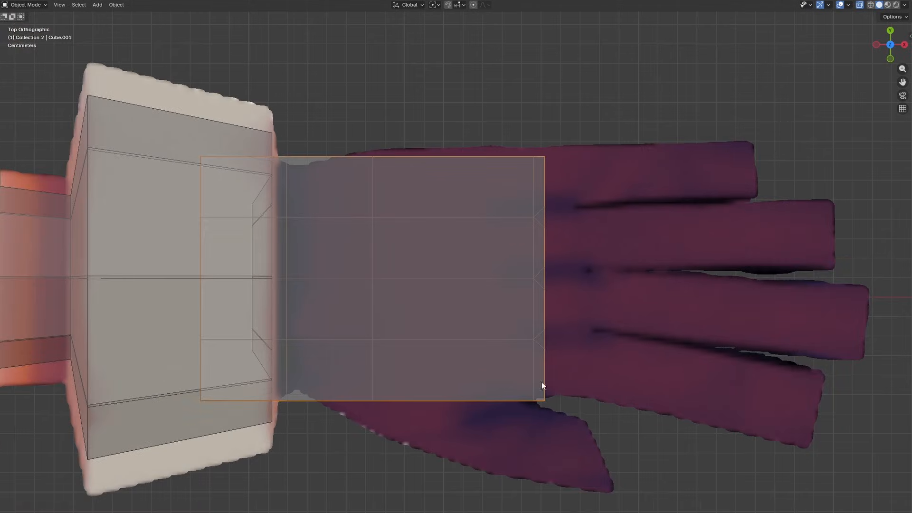
key("ctrl+Tab")
left_click(582, 389)
left_click_drag(564, 339, 583, 148)
key("g")
key("x")
left_click(594, 291)
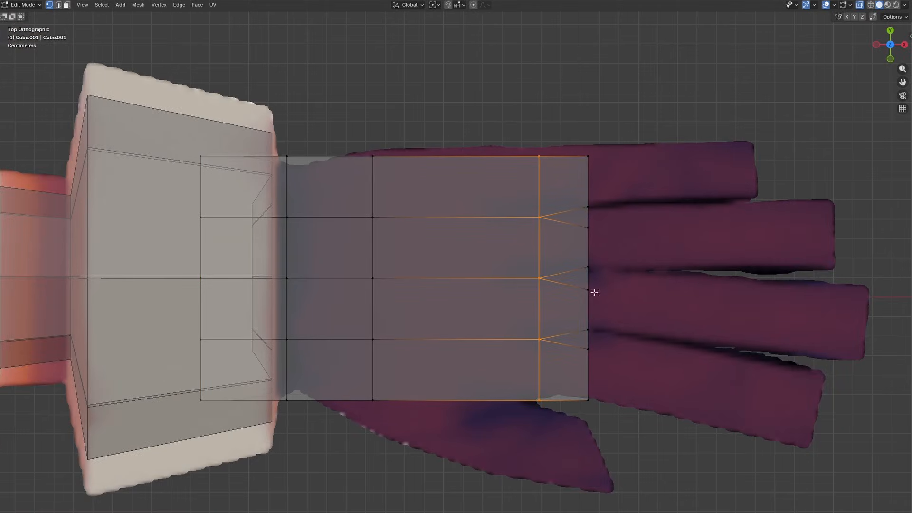
Step: Select the four front finger faces and extrude them about 0.085 m to the little finger's tip in the top reference
left_click_drag(596, 293, 576, 359)
left_click(580, 213)
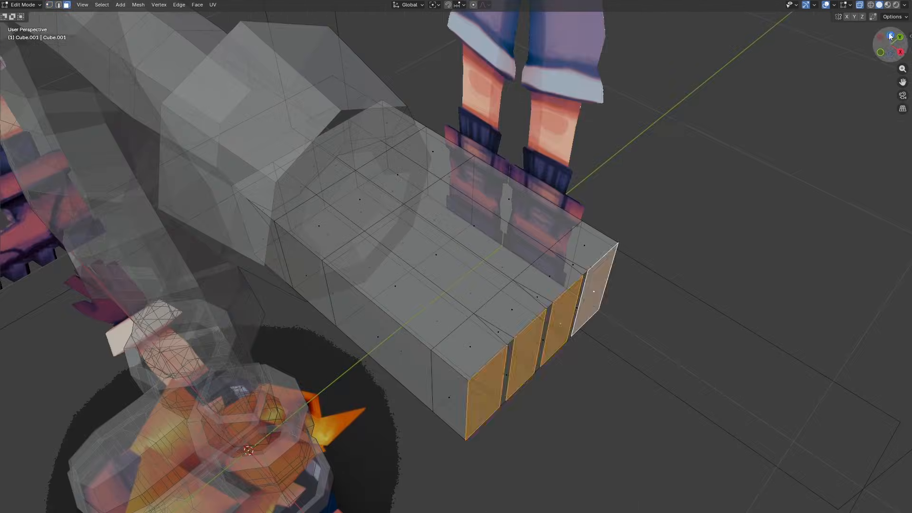
key("g")
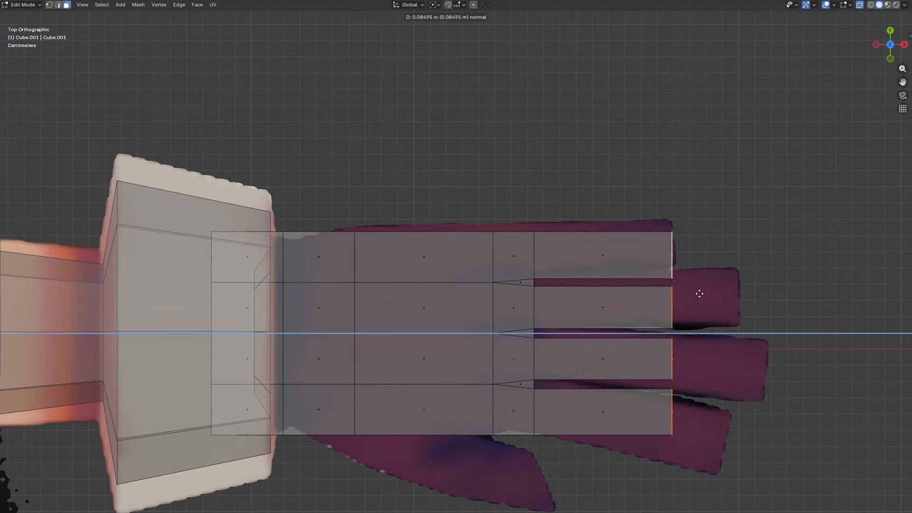
Step: Move the ends of the other three fingers along X to match their lengths in the top reference
key("x")
left_click(745, 299)
key("g")
key("x")
left_click_drag(685, 328, 650, 447)
left_click(755, 361)
key("g")
key("x")
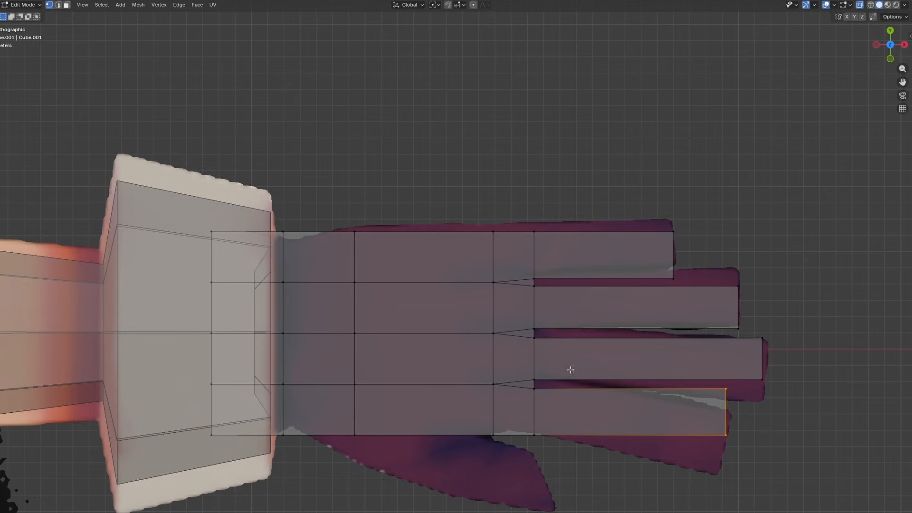
Step: Scale the whole hand mesh along Z in front view to fit the glove's thickness
left_click(890, 59)
key("a")
key("s")
key("z")
Step: Move the upper vertices at the wrist, palm and knuckles along Z to follow the hand's top outline in the front reference
left_click_drag(199, 354, 370, 403)
key("g")
key("z")
left_click_drag(464, 350, 512, 417)
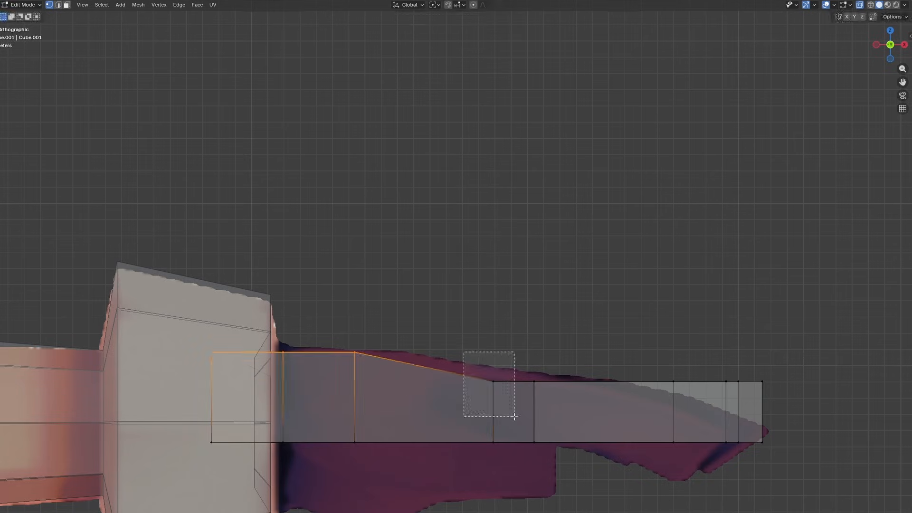
key("g")
key("z")
left_click_drag(521, 350, 549, 397)
key("g")
key("z")
Step: Move the knuckle vertices on the little-finger side back along X in top view to stagger the finger bases
key("KP_7")
left_click_drag(459, 240, 548, 334)
key("g")
key("x")
left_click(541, 334)
left_click_drag(460, 256, 549, 289)
key("g")
key("x")
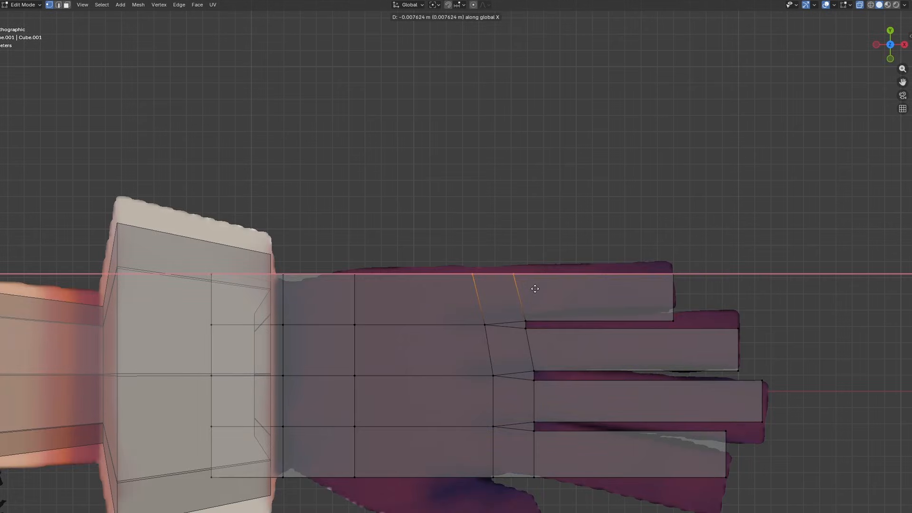
left_click(534, 288)
Step: Move the index finger's outer base vertices back along X and shift the inner knuckle loop toward the fingers
left_click_drag(476, 450, 551, 494)
key("g")
key("x")
left_click(503, 356)
left_click(494, 348, "alt")
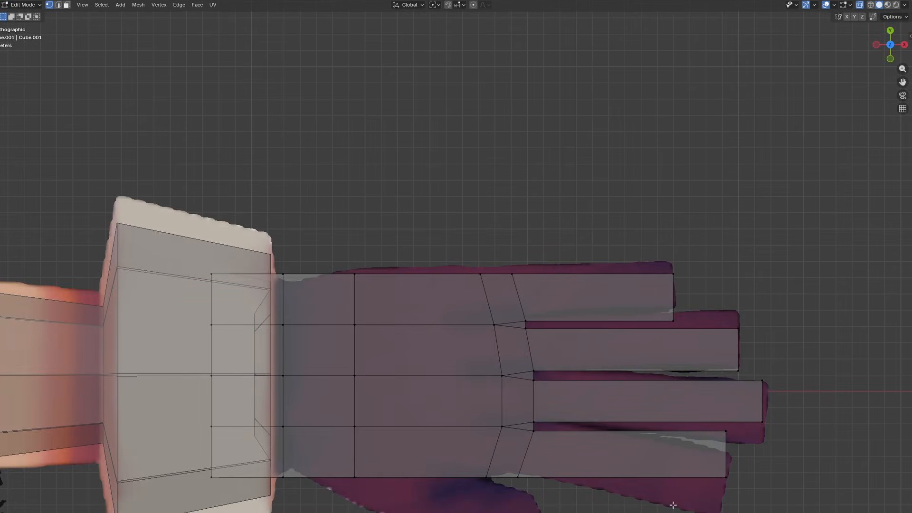
Step: Scale the facing edge loops between neighbouring fingers along Y to narrow the gaps between the fingers
left_click(684, 427, "alt")
key("g")
key("g")
left_click(750, 378, "alt")
key("s")
key("y")
left_click(684, 370)
left_click(731, 328, "alt")
key("s")
key("y")
left_click(681, 318)
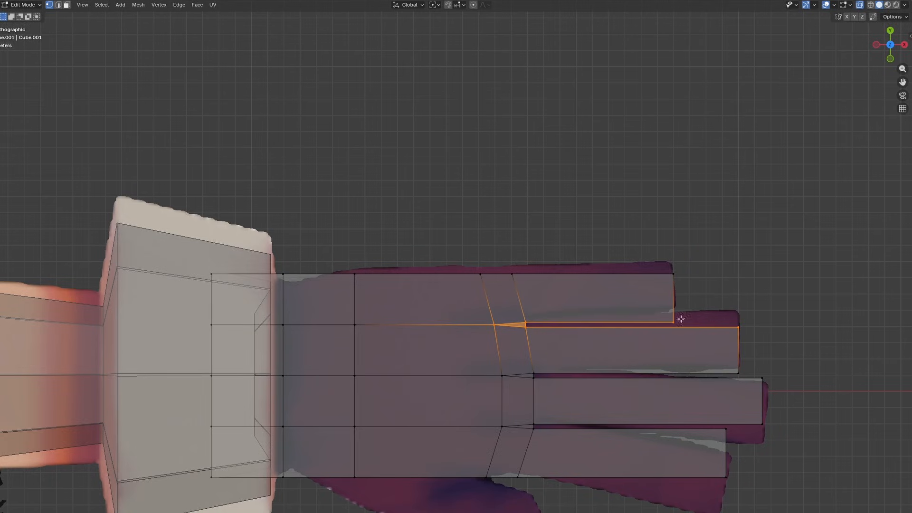
Step: Add two crosswise loop cuts to each of the four fingers for the joints
scroll(594, 302, "up", 1)
left_click(594, 302)
key("ctrl+r")
left_click(631, 350)
key("ctrl+r")
left_click(641, 407)
left_click(641, 451)
scroll(755, 460, "down", 1)
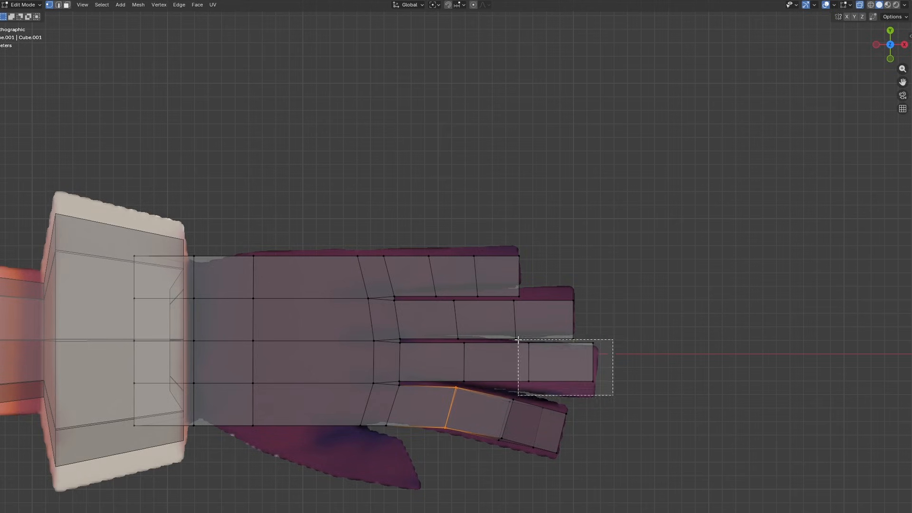
Step: Enable proportional editing and rotate the middle finger's end section downward to follow the curled fingers in the reference
left_click_drag(518, 340, 518, 340)
key("KP_1")
key("o")
key("r")
scroll(627, 381, "down", 3)
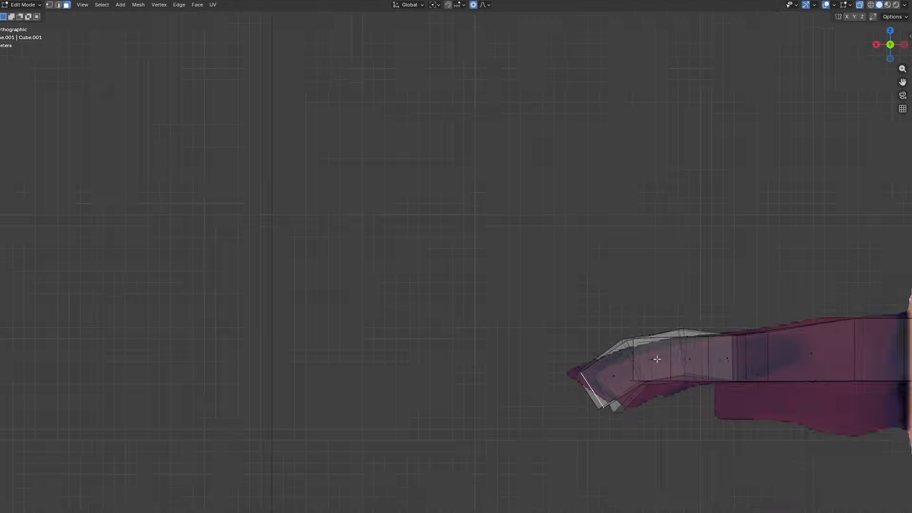
Step: Move the index fingertip onto the top reference with proportional editing, and rotate and reposition the middle finger's end section
key("g")
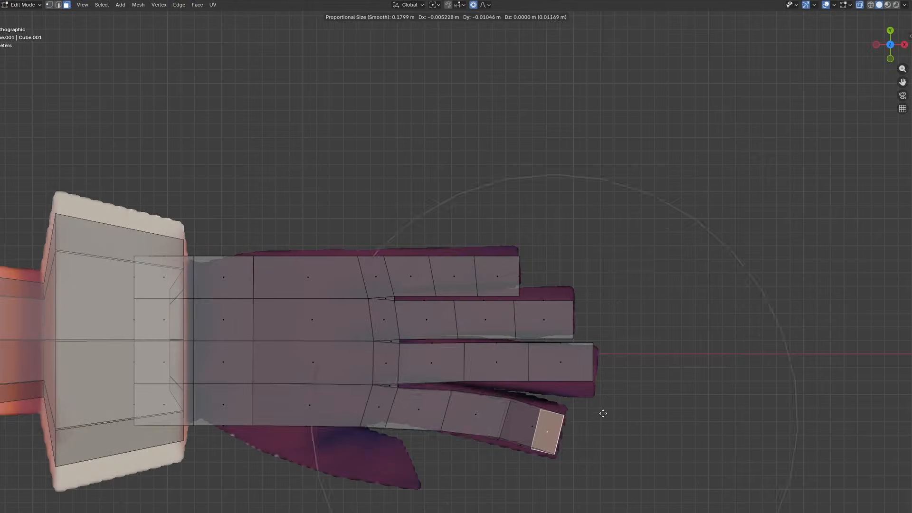
left_click(602, 413)
left_click_drag(519, 336, 611, 396)
key("KP_1")
key("r")
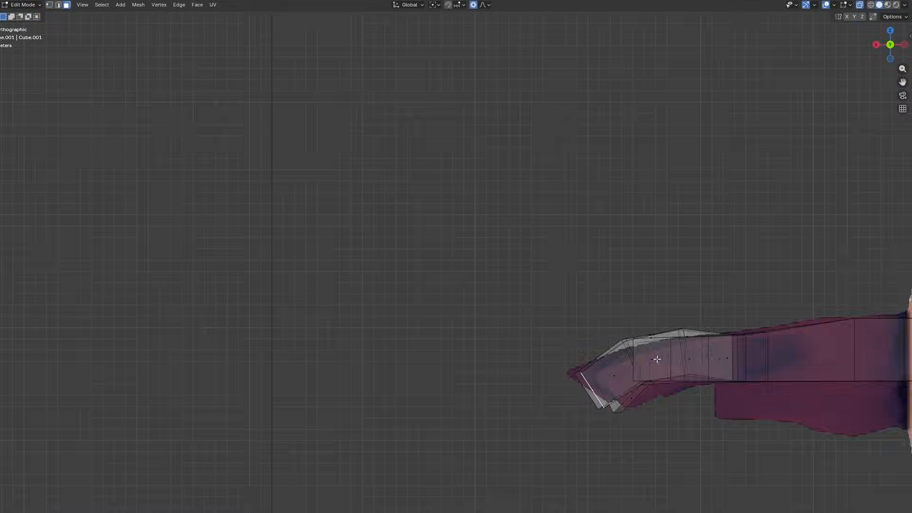
key("g")
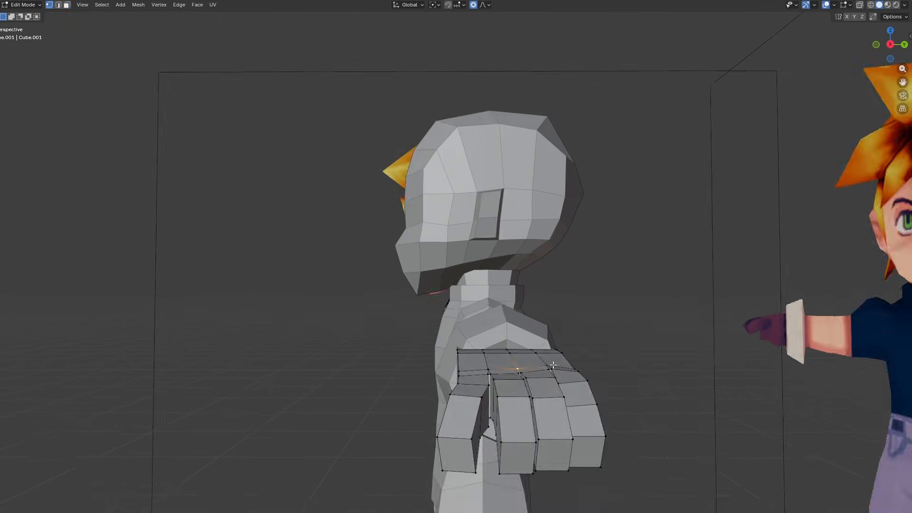
Step: Move the selected vertex on the back of the hand along Z to follow the front reference
key("g")
key("z")
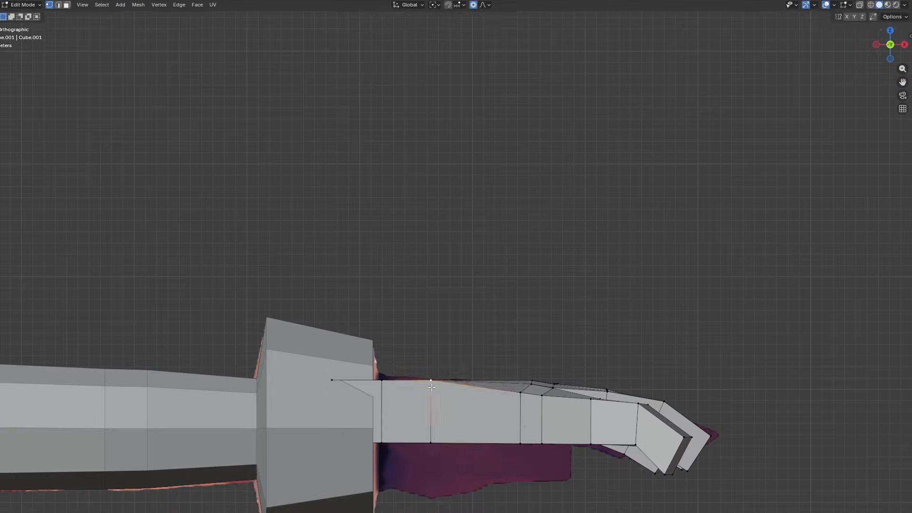
key("g")
key("z")
left_click(431, 399)
Step: Add a loop cut across the palm and shape the thumb base beneath it by shifting it along X and rotating its edge
key("2")
left_click(591, 406, "alt")
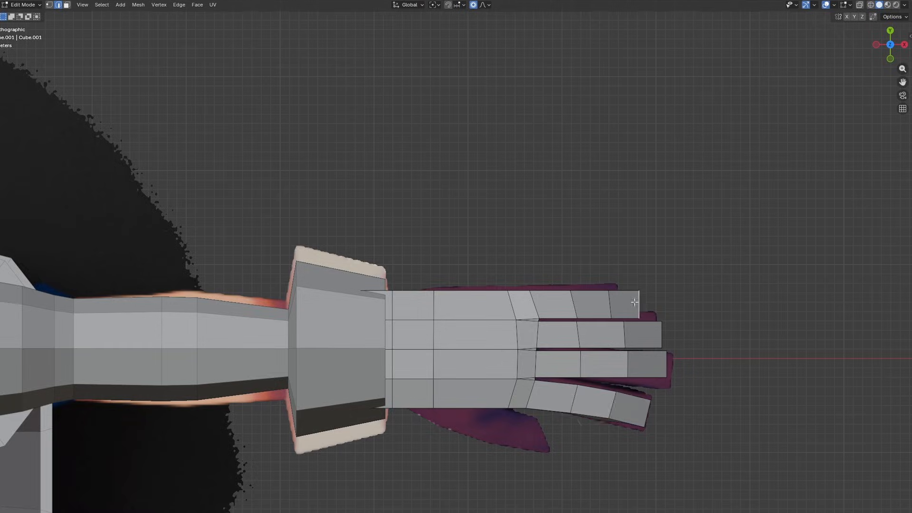
key("ctrl+r")
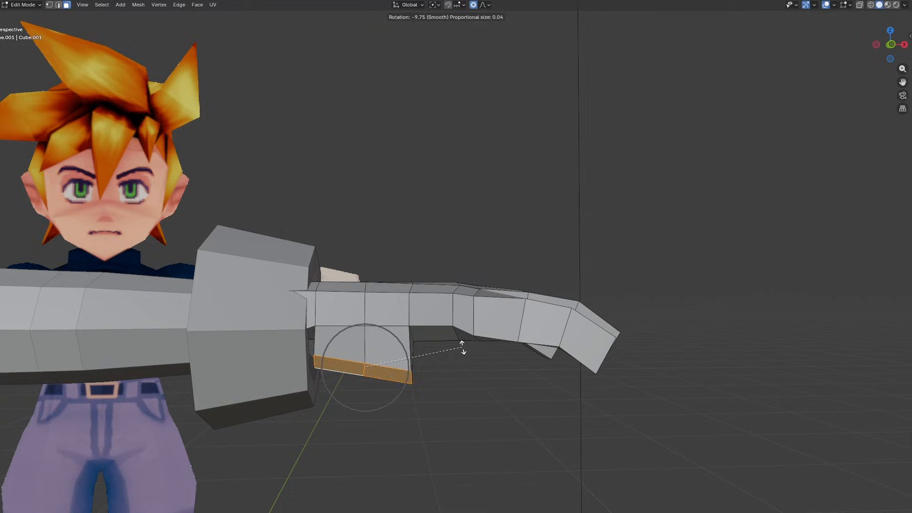
key("x")
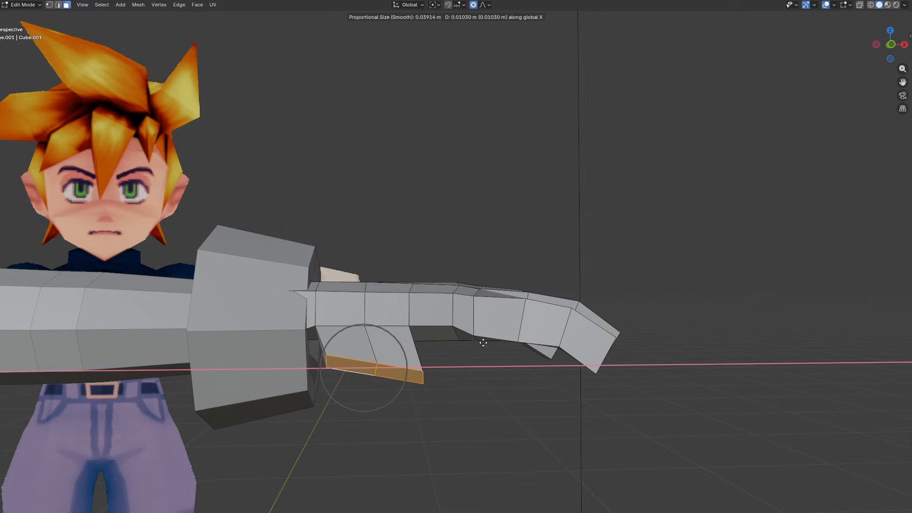
left_click(464, 362)
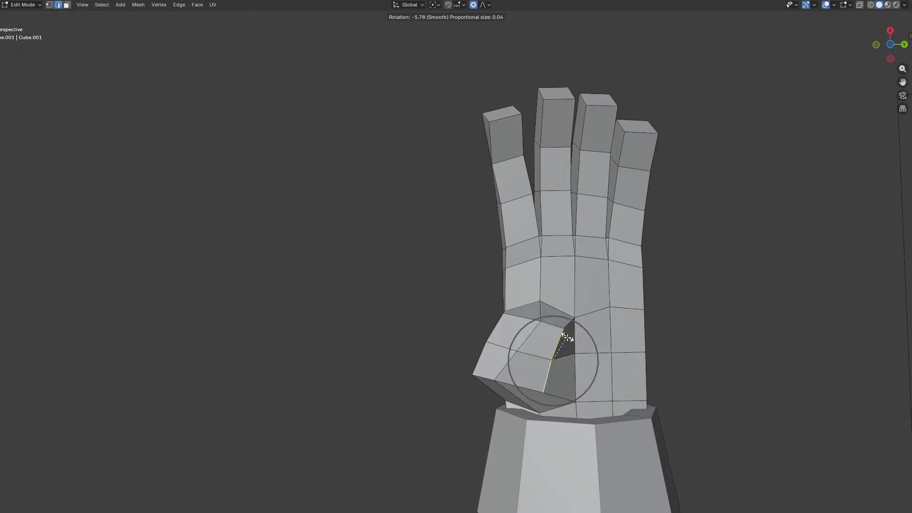
left_click(511, 305)
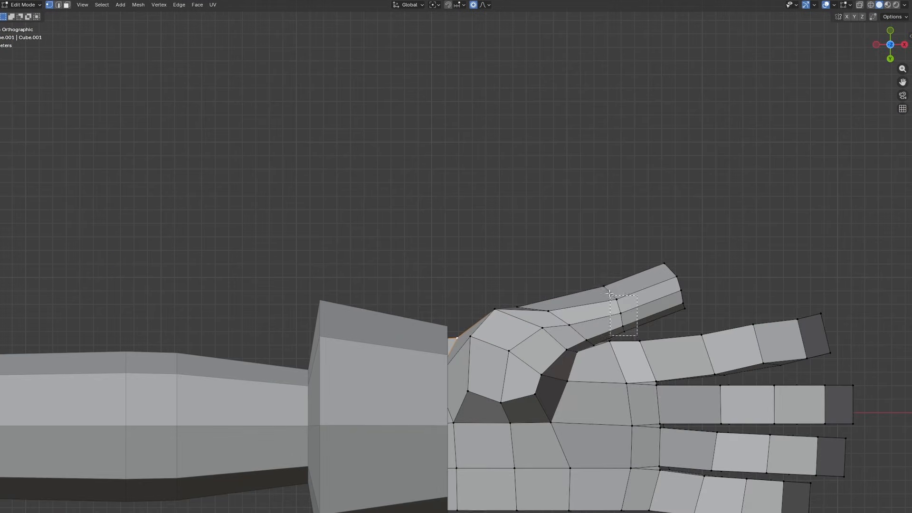
Step: Round the vertex loop in the middle of the thumb with LoopTools Circle and reposition its vertices
left_click_drag(635, 337, 600, 270)
right_click(617, 287)
mouse_move(619, 286)
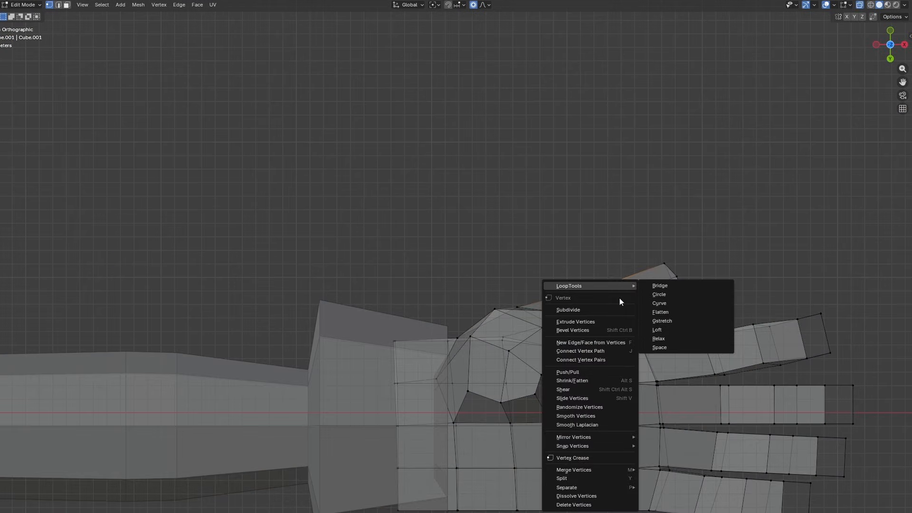
left_click(658, 294)
key("g")
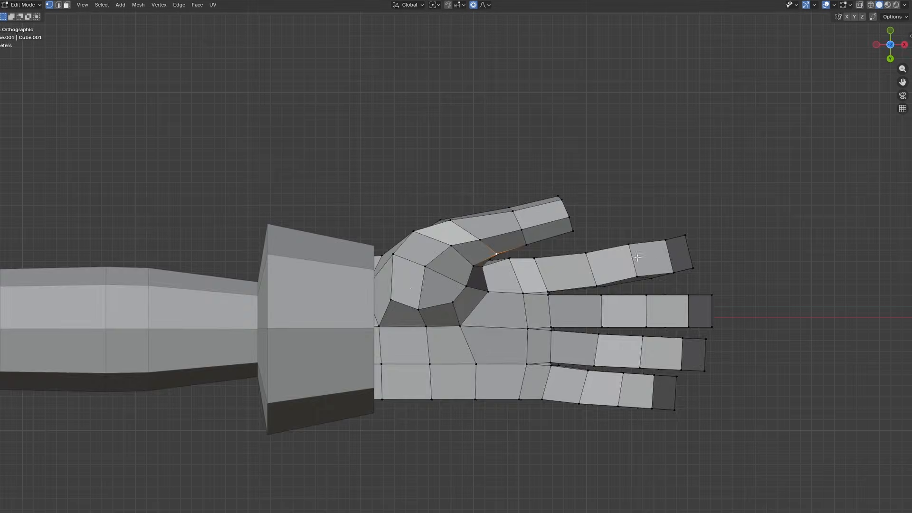
Step: Leave Edit Mode and mirror the hand onto the opposite arm
middle_click_drag(637, 258, 596, 324)
scroll(596, 324, "down", 4)
key("Tab")
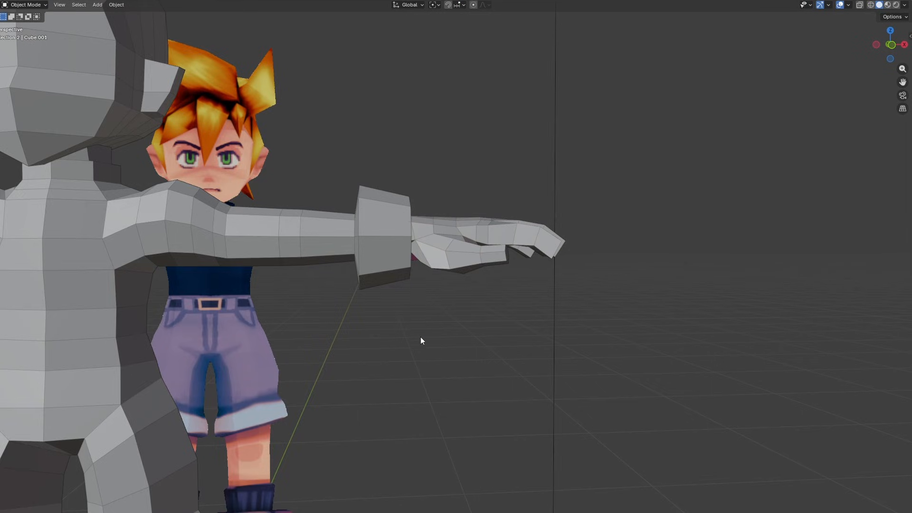
scroll(617, 222, "down", 5)
left_click(902, 264)
middle_click_drag(546, 336, 545, 326)
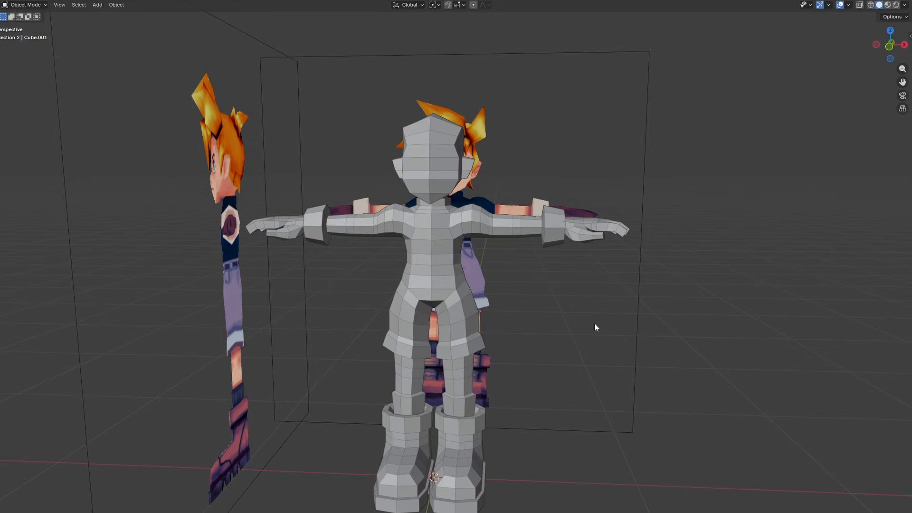
Step: Add a cube for the hair, scale it down in Edit Mode and raise it about 1.87 m along Z above the head
key("shift+a")
left_click(587, 345)
scroll(597, 382, "down", 4)
key("ctrl+Tab")
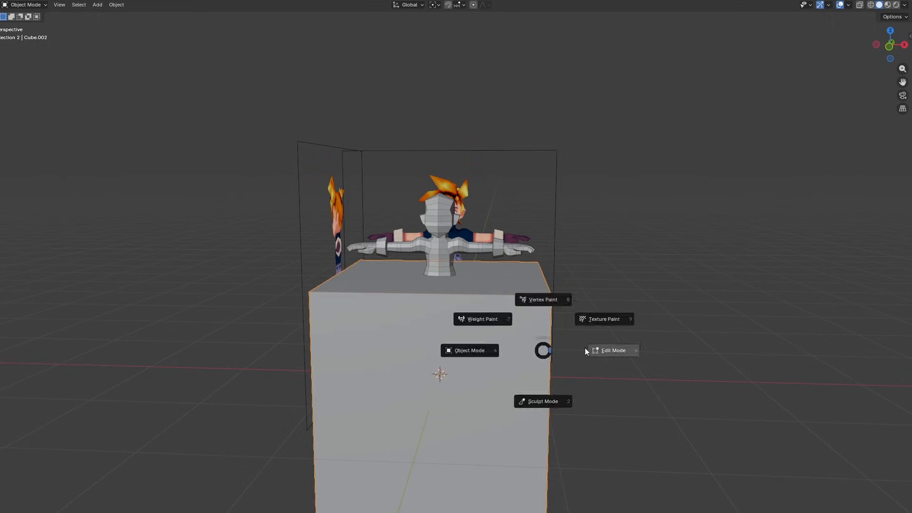
left_click(585, 351)
key("s")
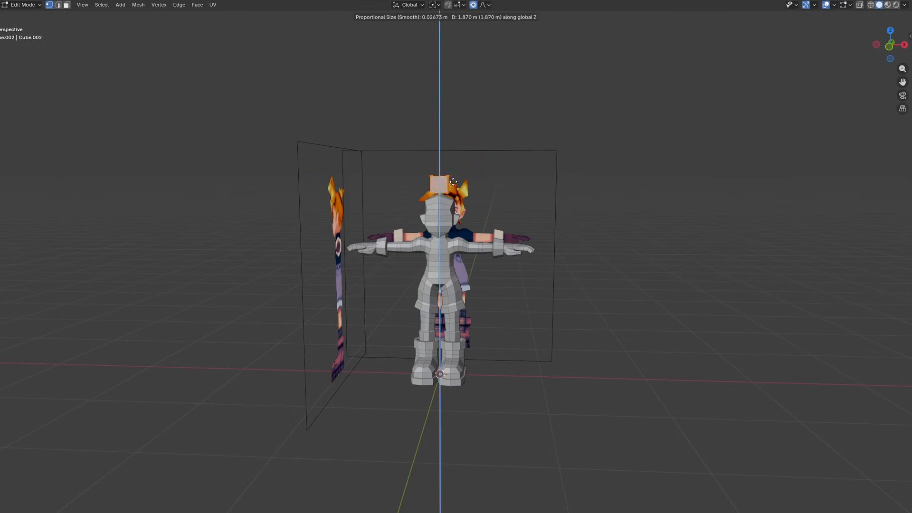
left_click(453, 182)
scroll(428, 194, "up", 5)
key("m")
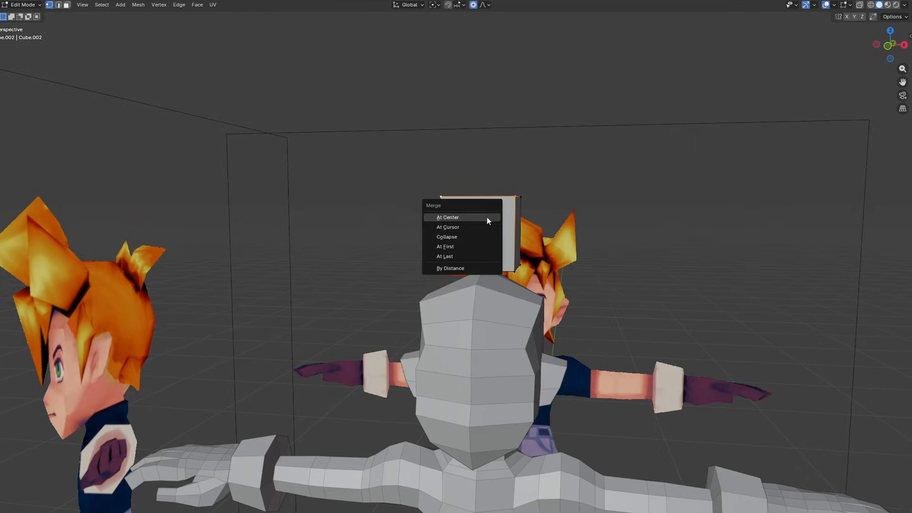
left_click(480, 217)
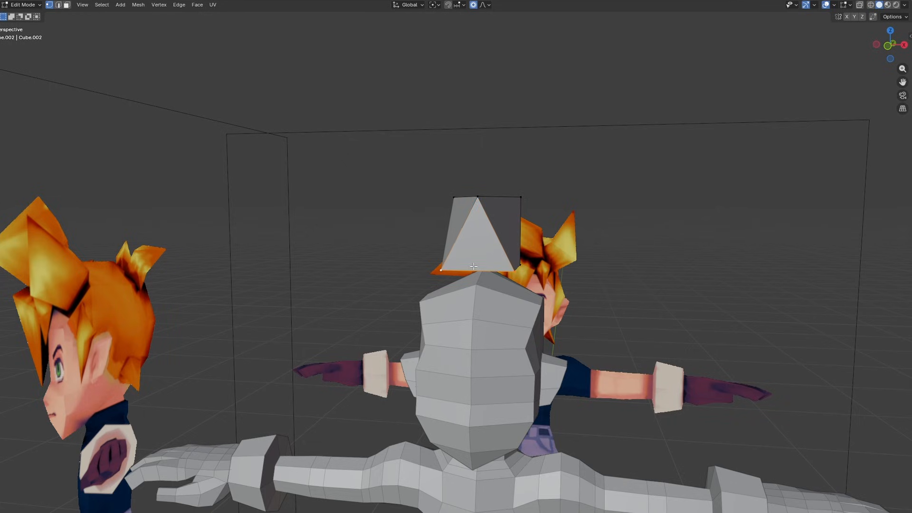
key("ctrl+z")
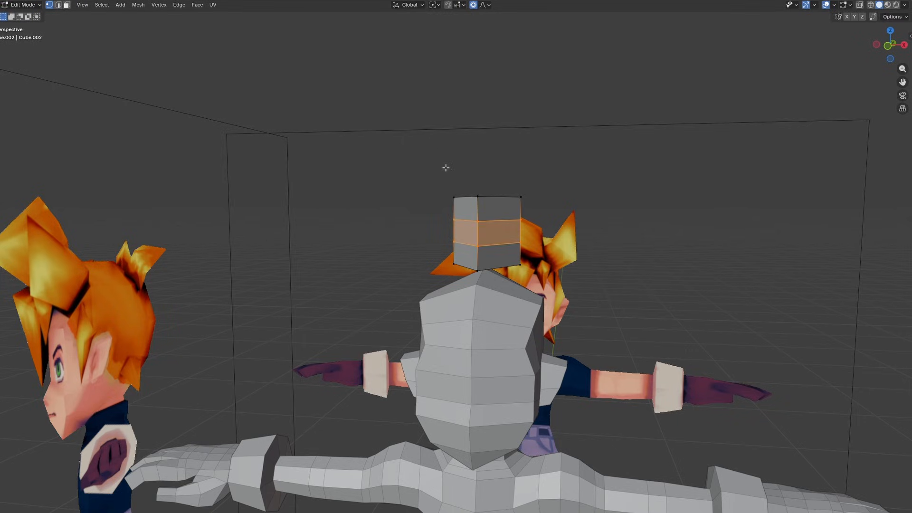
Step: Cut the cube with two horizontal loops and merge its top and bottom vertices at center into points
left_click_drag(561, 202, 560, 202)
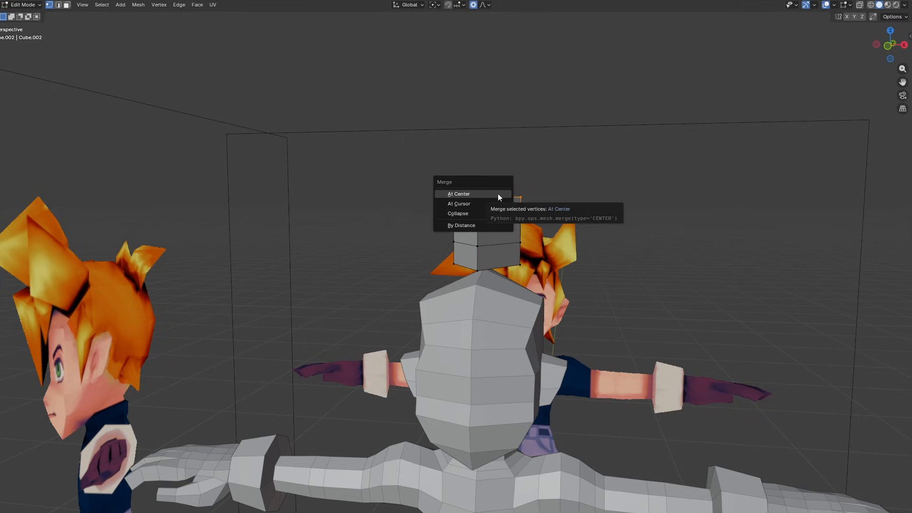
left_click(498, 193)
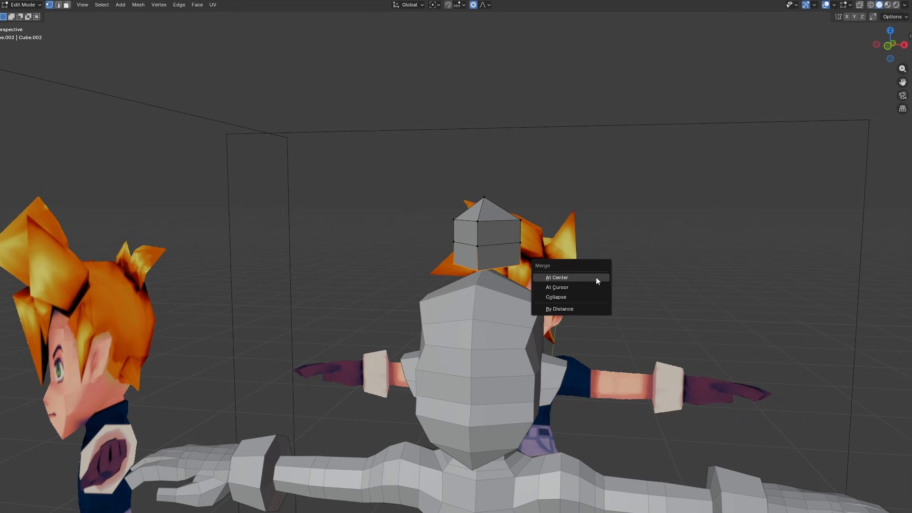
left_click(595, 277)
Step: Align the spike's end points and rear vertices in one plane by scaling them to 0 along Y in the side view
key("KP_3")
key("alt+z")
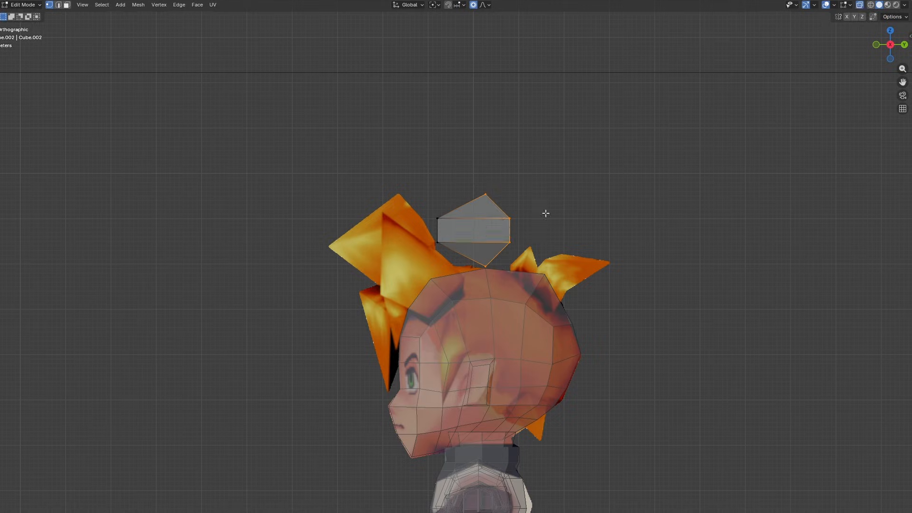
key("s")
key("y")
key("0")
key("Return")
Step: Stretch the whole spike along Z, then move and rotate it onto the large front hair tuft in the side and front references
key("l")
key("s")
key("z")
left_click(517, 312)
key("g")
left_click(464, 243)
key("r")
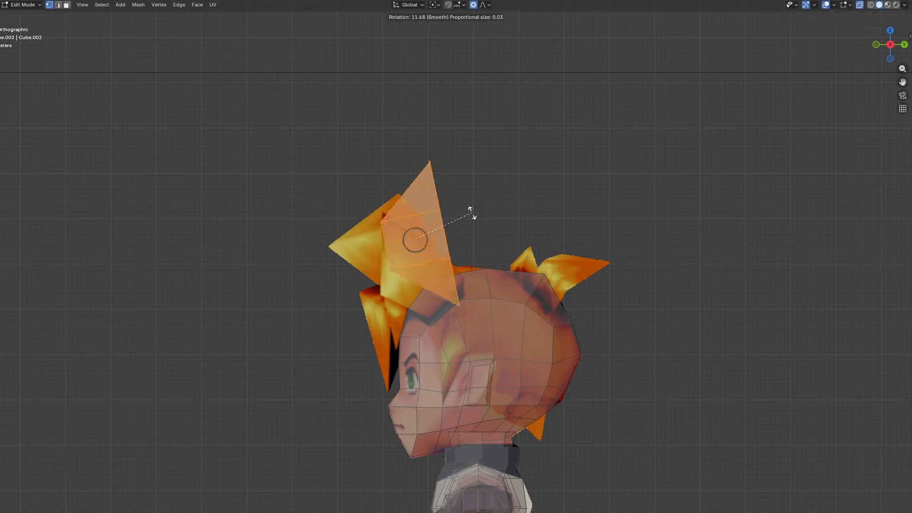
left_click(470, 212)
key("KP_1")
key("g")
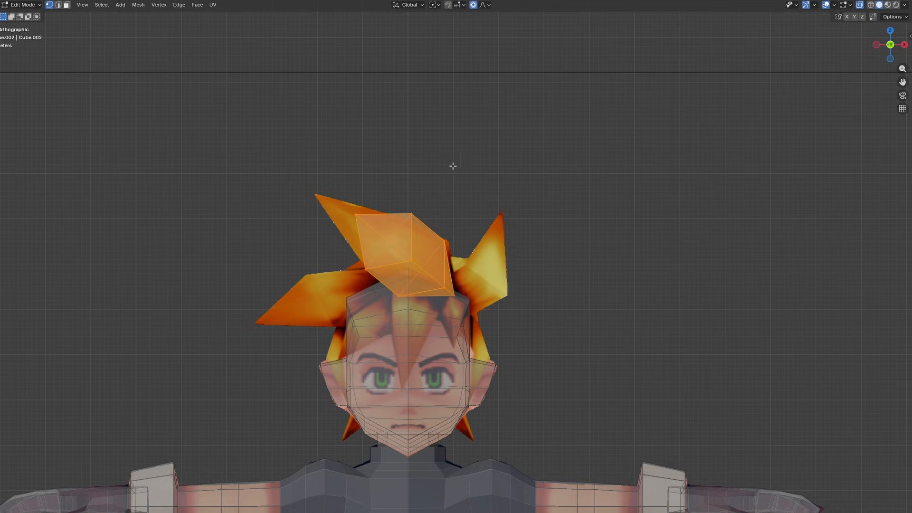
Step: Duplicate the spike for the lower side tuft, scale it to fit, and move the large spike's vertices onto its reference outline
key("shift+d")
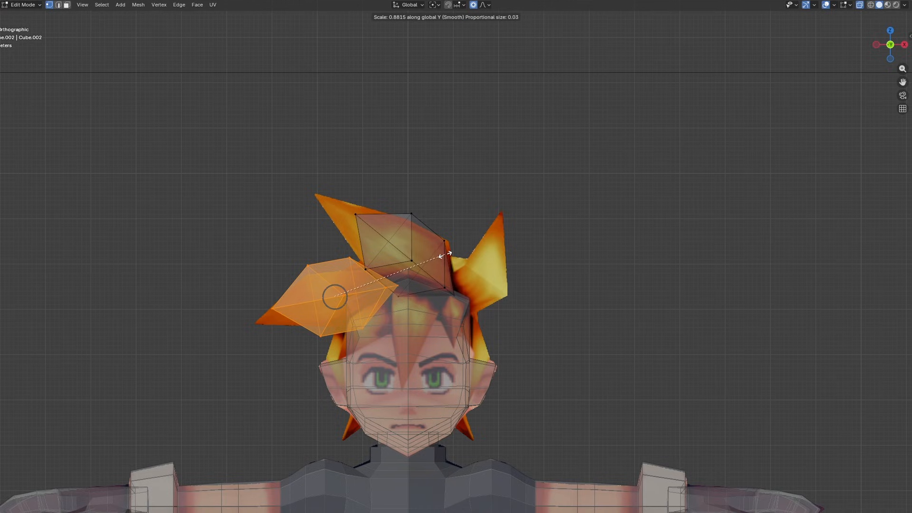
key("z")
left_click(412, 215)
key("g")
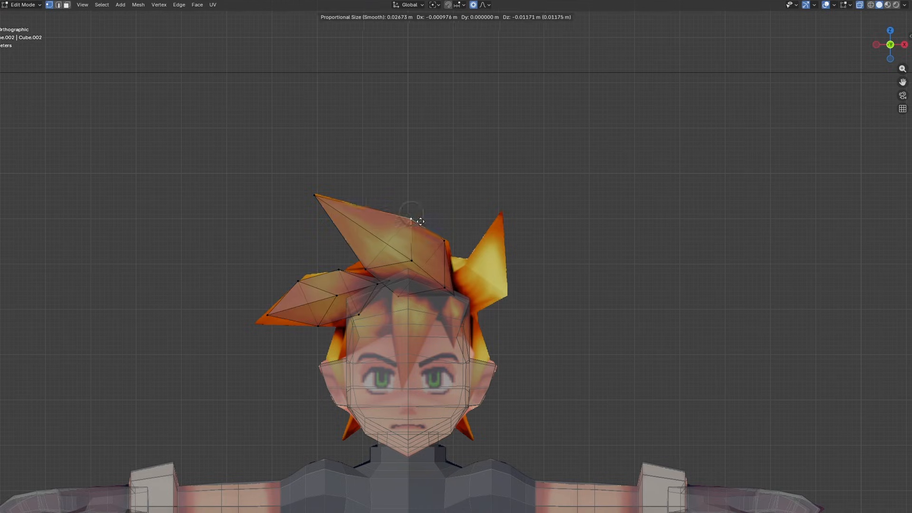
Step: Duplicate a spike, rotate it upright onto the tuft on the opposite side of the head, and align it in the side view
key("shift+d")
key("r")
key("g")
left_click(537, 244)
key("KP_3")
key("g")
left_click(434, 269)
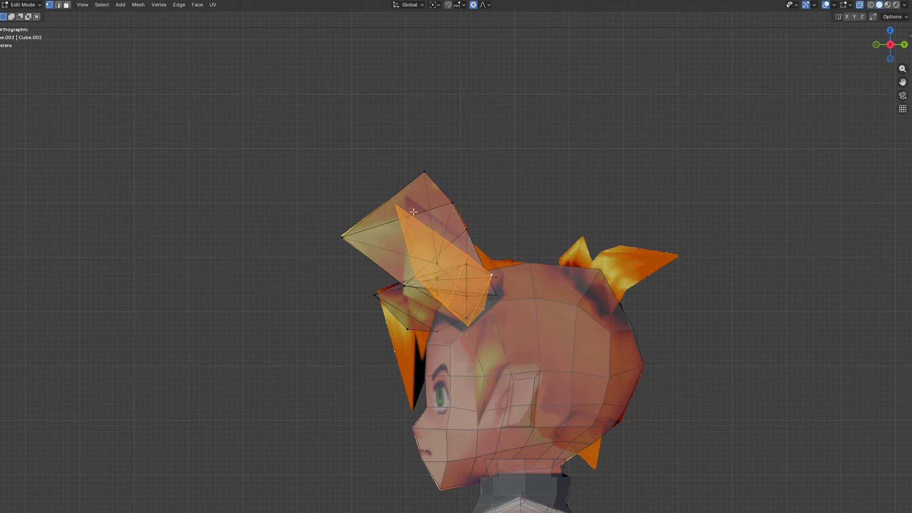
Step: Turn another spike downward as the central forehead bang, then scale and position it against the front and side references
key("alt+z")
key("KP_1")
key("alt+z")
key("g")
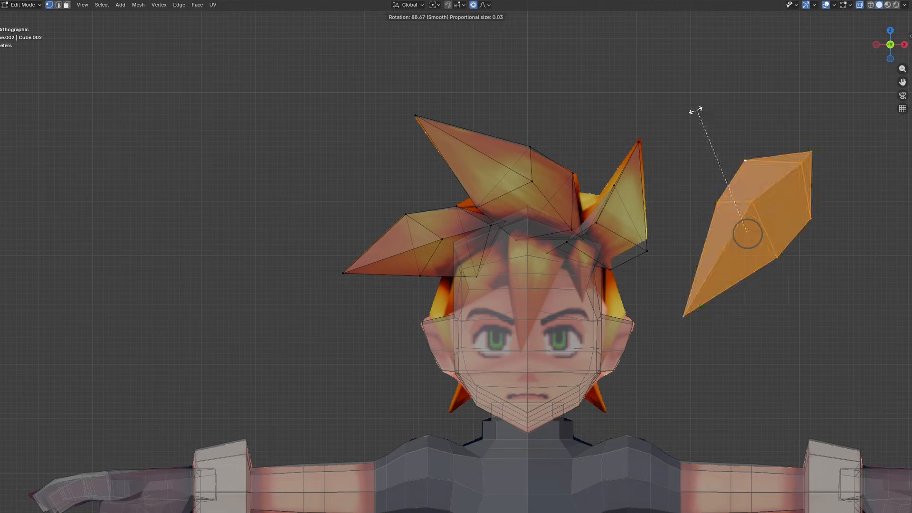
left_click(583, 264)
key("KP_3")
key("s")
left_click(605, 262)
key("g")
left_click(577, 267)
left_click(500, 340)
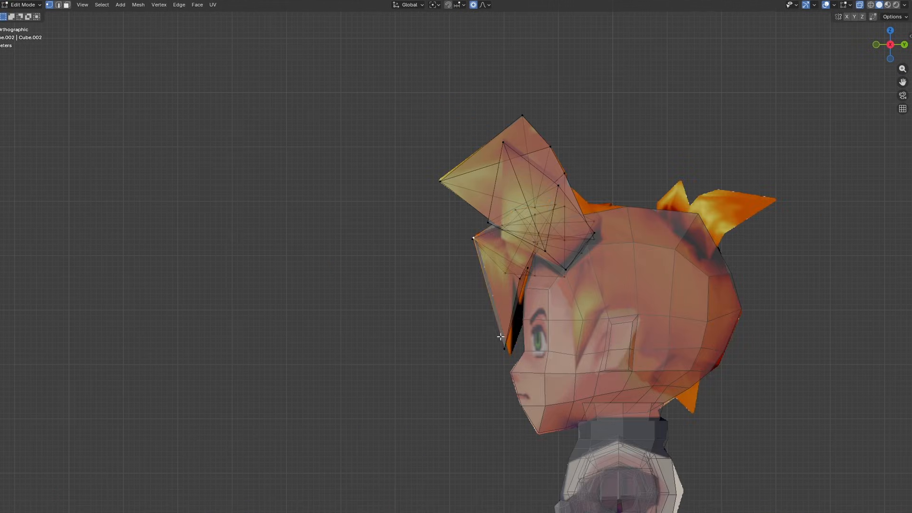
Step: Position smaller spikes as bangs beside the central one in the front view and undo the last vertex move
middle_click_drag(500, 340, 616, 321)
key("alt+z")
key("KP_1")
key("alt+z")
key("g")
key("KP_3")
key("KP_1")
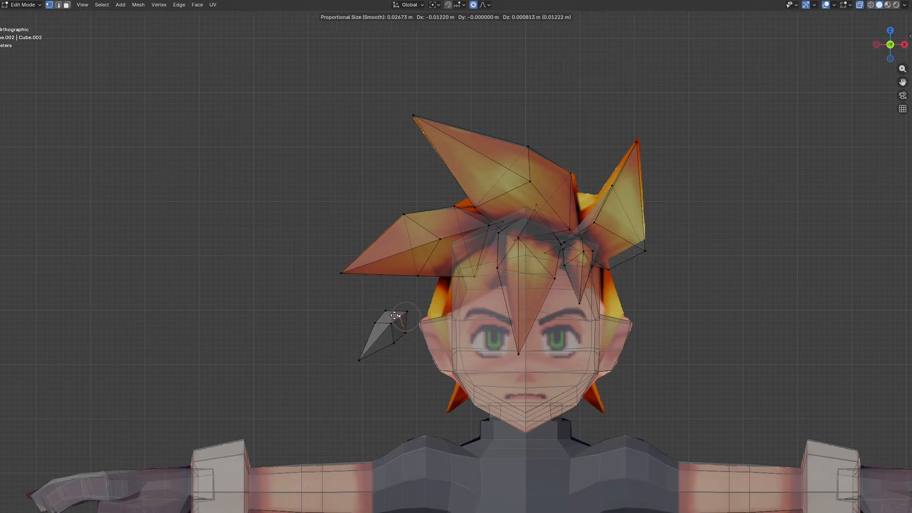
key("ctrl+z")
Step: Move and rotate a hair spike onto the tuft at the back of the head in the side reference
key("Tab")
left_click(903, 45)
key("ctrl+Tab")
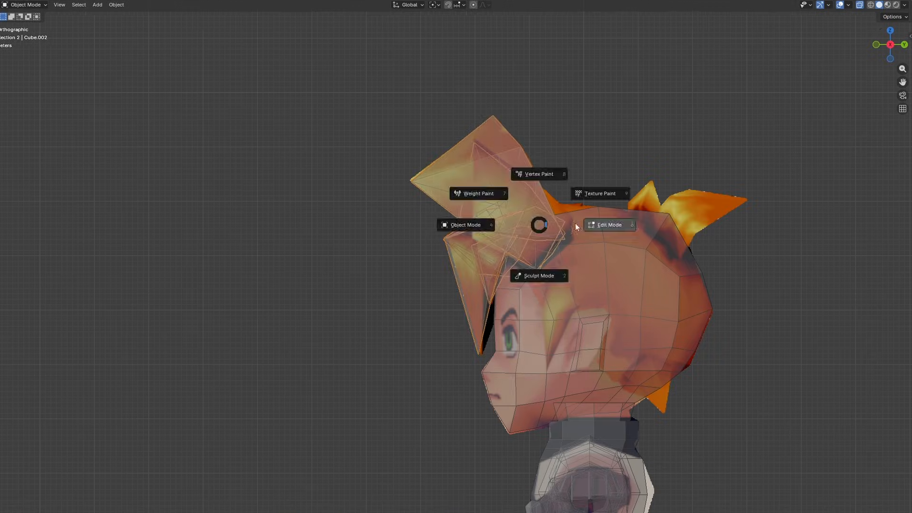
left_click(580, 225)
key("g")
left_click(684, 119)
key("r")
key("r")
key("g")
right_click(708, 237)
key("ctrl+z")
left_click(687, 246)
key("g")
right_click(688, 252)
key("ctrl+z")
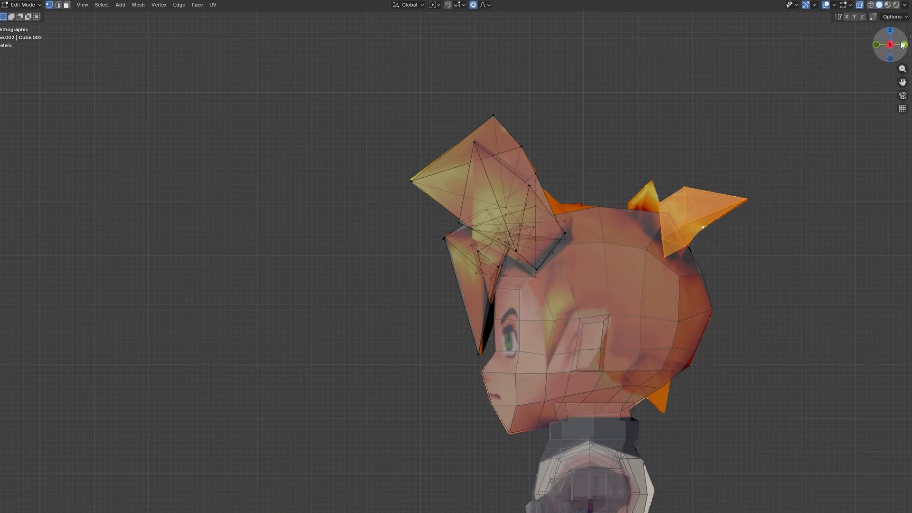
Step: Move the second rear spike into place at the back of the head and leave Edit Mode
double_click(886, 46)
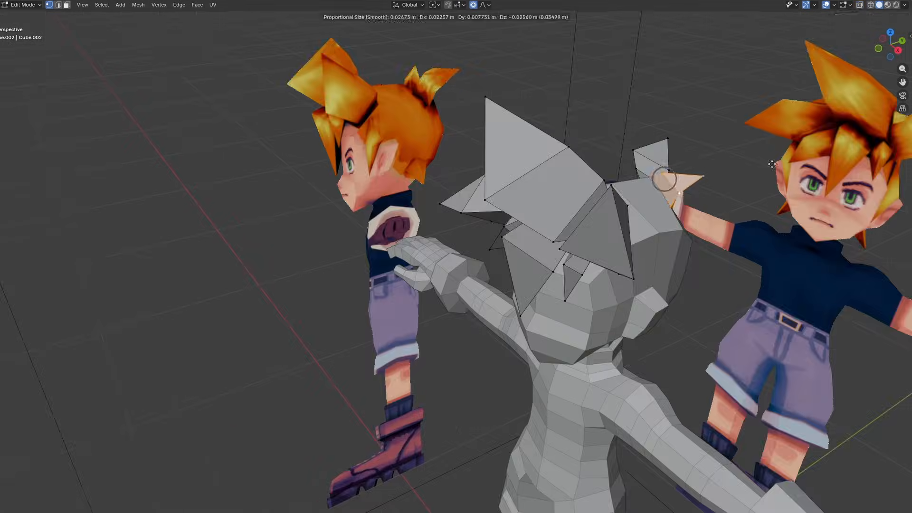
left_click(771, 164)
key("Tab")
middle_click_drag(771, 164, 642, 219)
Step: Duplicate the hair object in place and delete everything in the copy except the large front spike
left_click(891, 48)
left_click(876, 46)
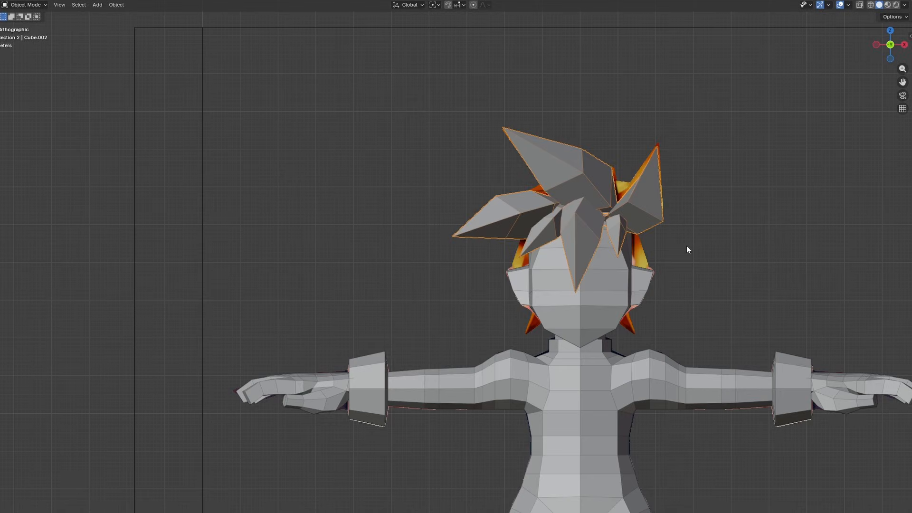
key("shift+d")
right_click(507, 162)
key("Tab")
key("l")
key("ctrl+i")
key("x")
Step: Move the copied spike out beside the head and add a Mirror modifier to its object
left_click(413, 168)
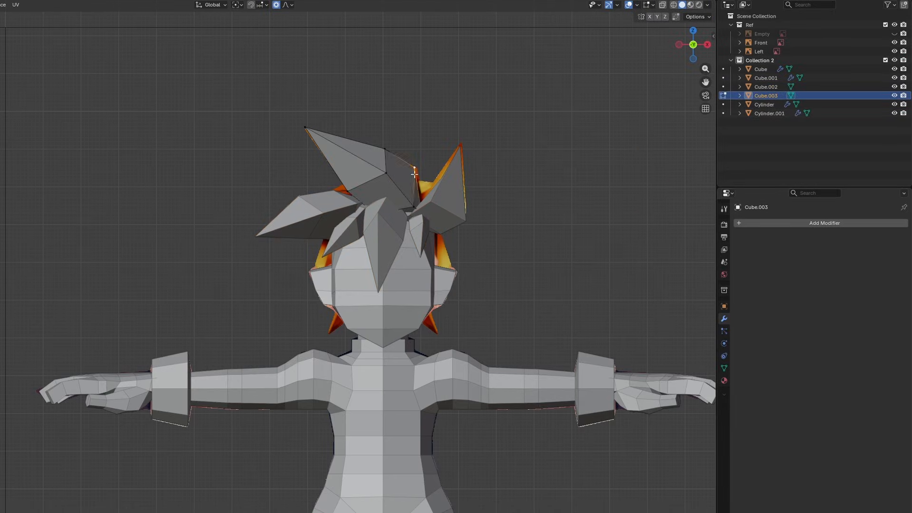
key("l")
key("g")
left_click(571, 213)
left_click(756, 225)
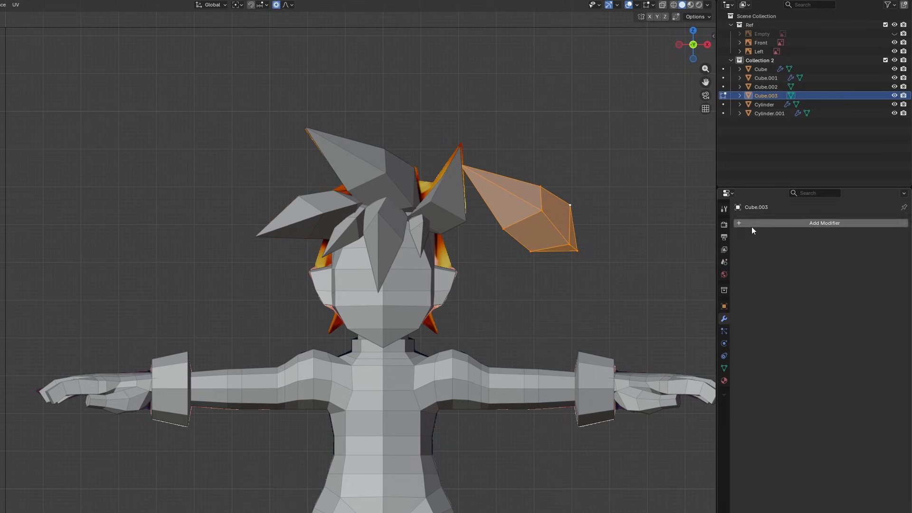
left_click(731, 243)
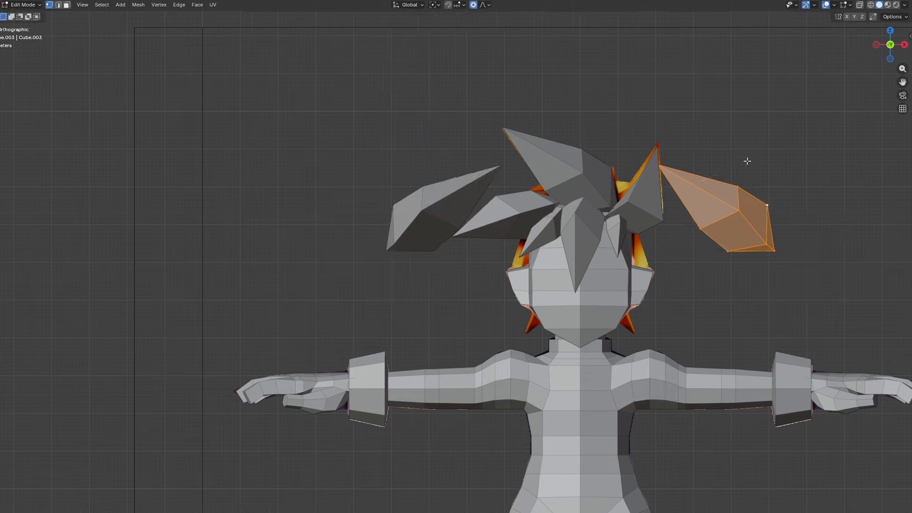
Step: Rotate the mirrored spike freely so it points downward and scale it along X
key("r")
key("r")
left_click(570, 166)
key("s")
key("x")
left_click(573, 163)
Step: Move and shrink the mirrored spike onto the tuft in front of the ear, aligning it in the front and side views
key("g")
left_click(546, 228)
key("s")
left_click(518, 242)
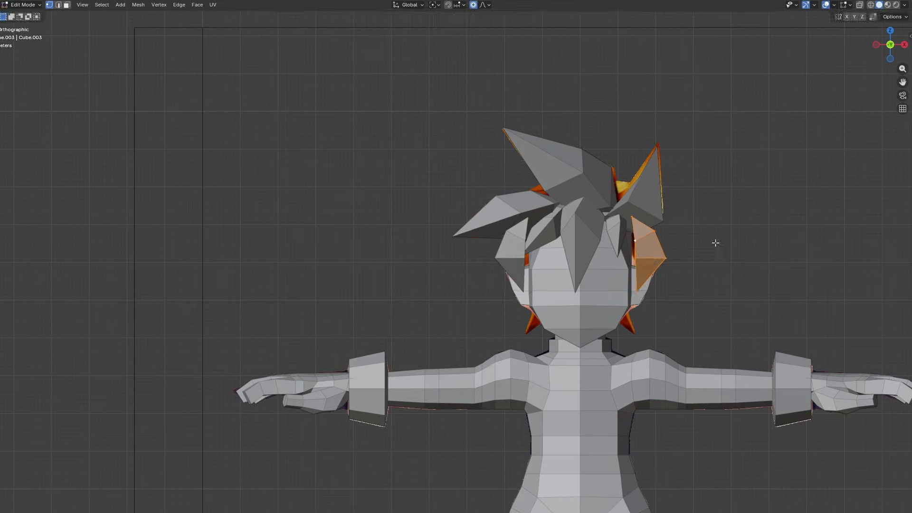
key("g")
key("KP_3")
left_click(687, 236)
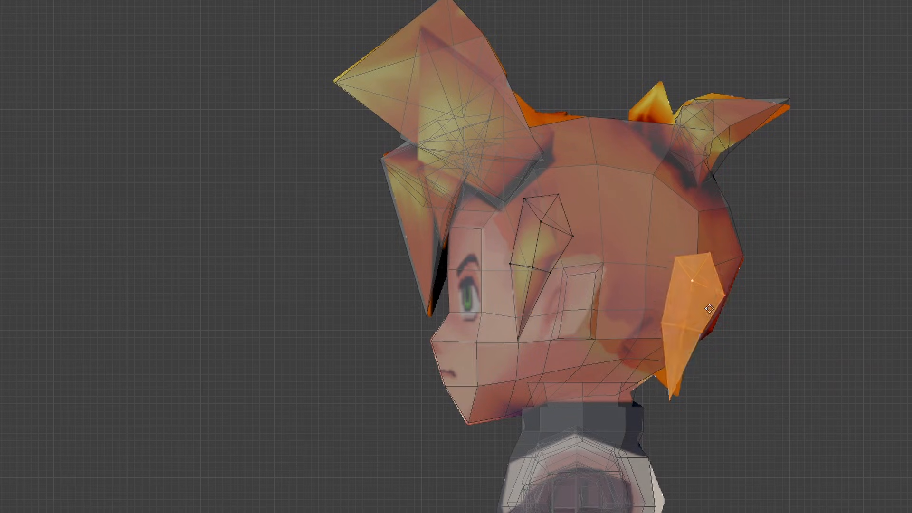
Step: Scale the duplicated hair spike at the back of the head and delete its upper faces, leaving only the pointed lower part
key("s")
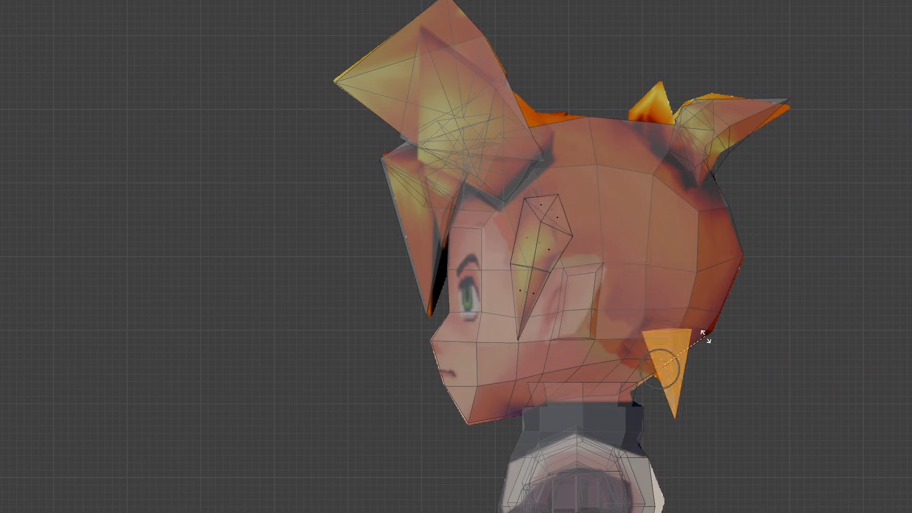
left_click(692, 308)
left_click_drag(706, 310, 624, 235)
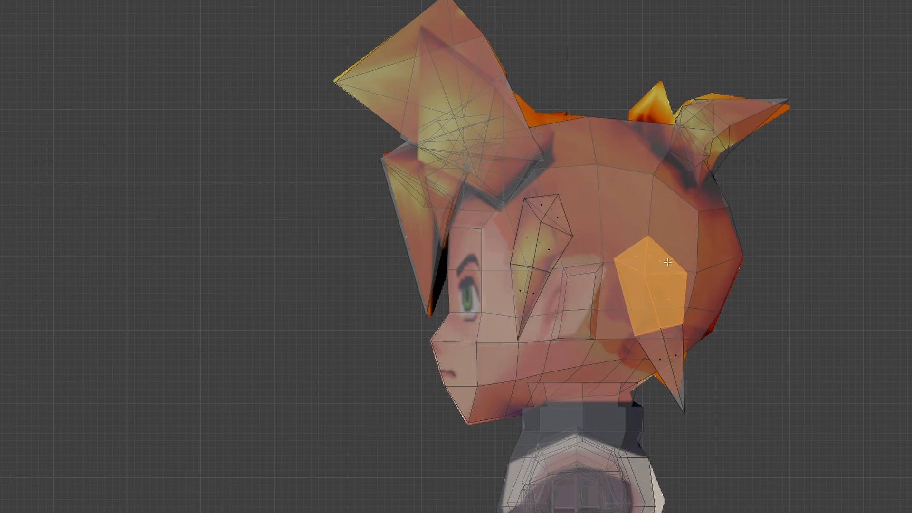
key("x")
left_click(673, 271)
Step: Move the remaining spike tip onto the tuft at the nape, aligning it with the front and side references
left_click_drag(707, 417, 674, 329)
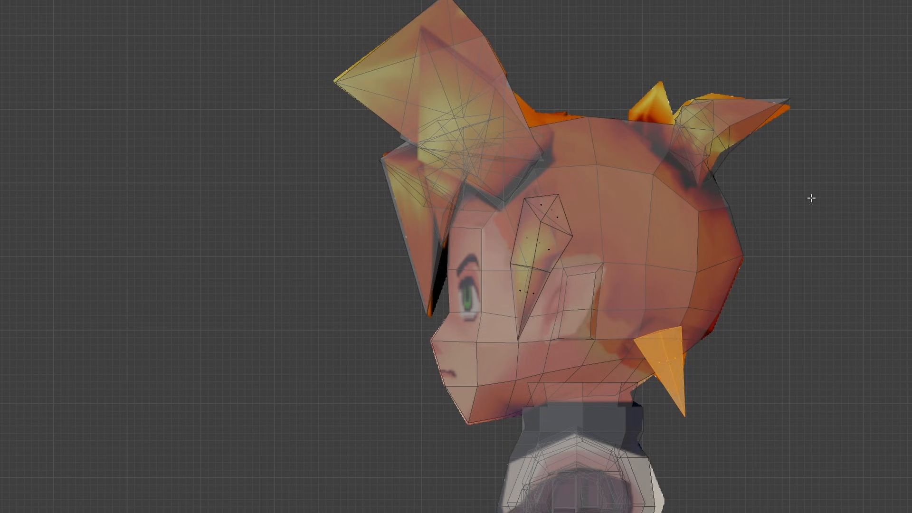
key("KP_1")
key("g")
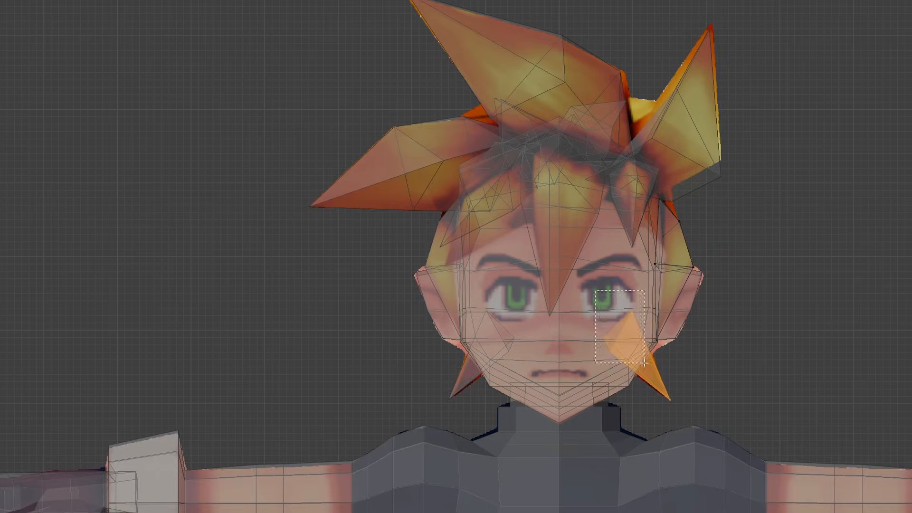
left_click(658, 374)
key("KP_3")
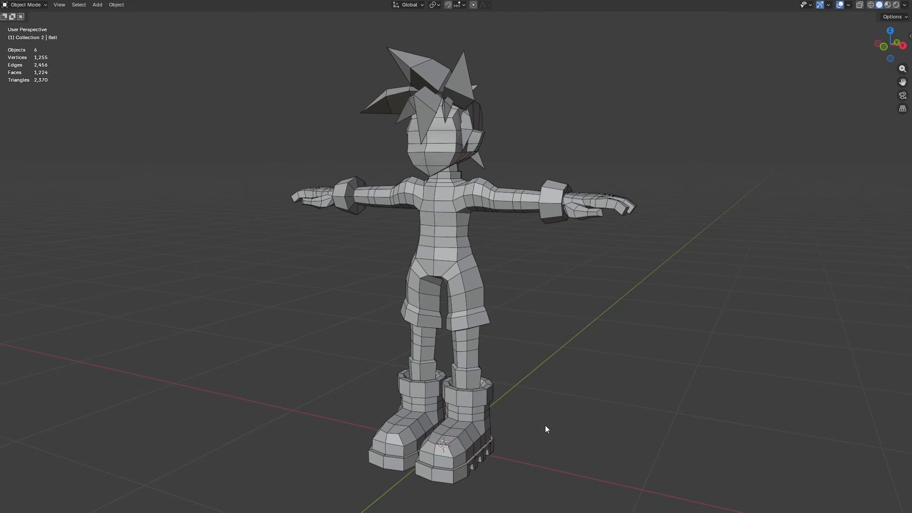
Step: Add a cylinder mesh for the diagonal chest strap and open its mesh data name for editing
key("shift+a")
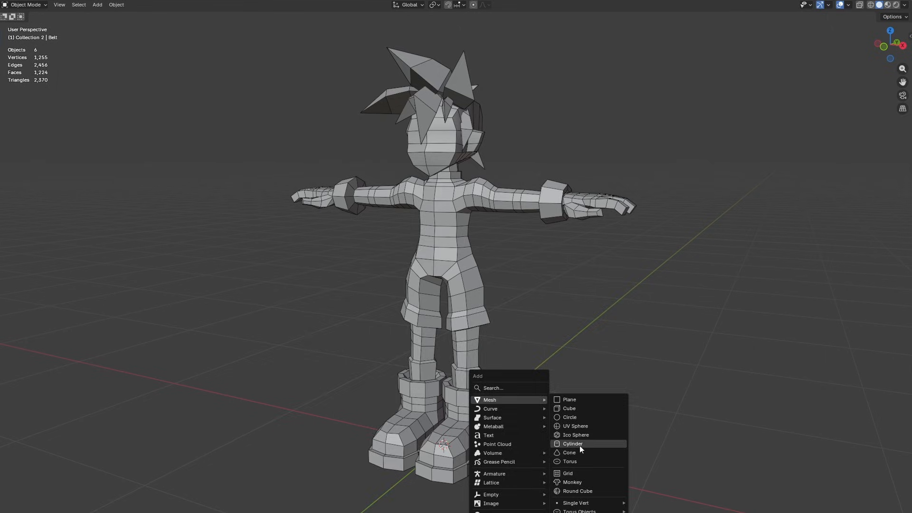
left_click(579, 444)
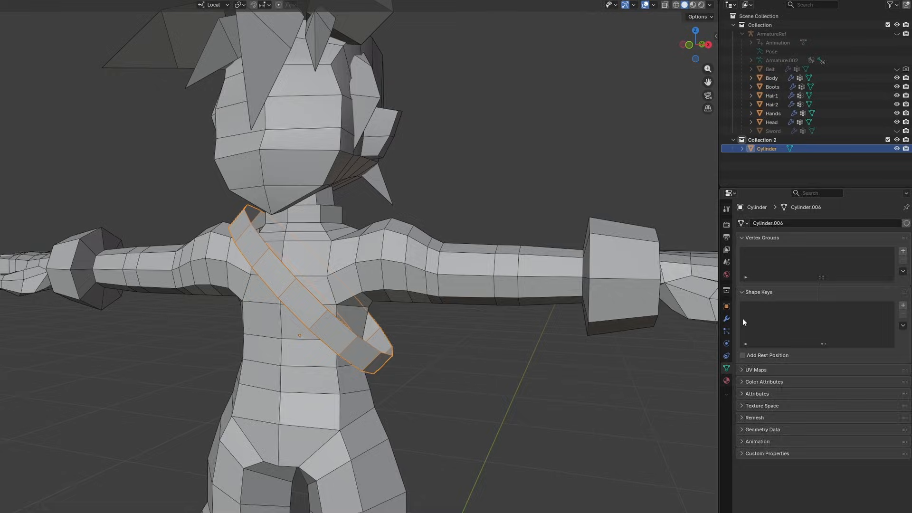
left_click(764, 222)
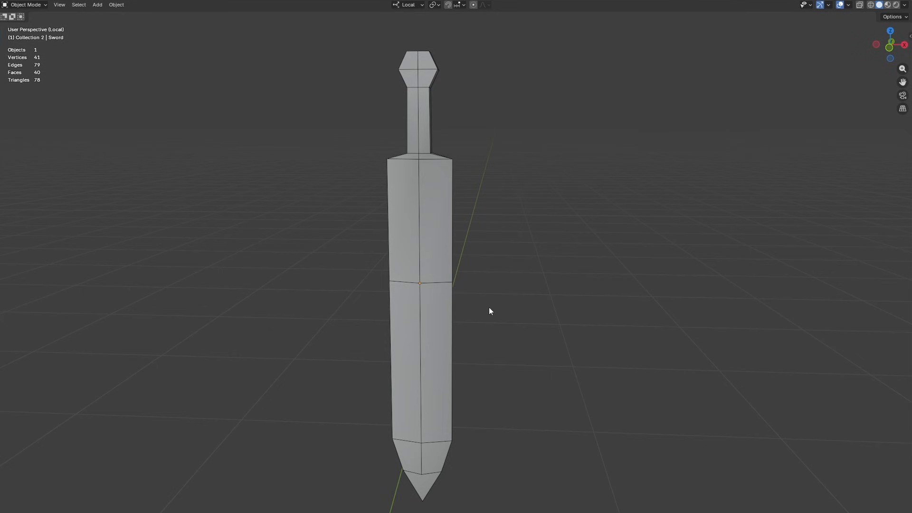
Step: Select the isolated sword and frame it from an angle to examine its blade and handle geometry
middle_click_drag(526, 310, 157, 306)
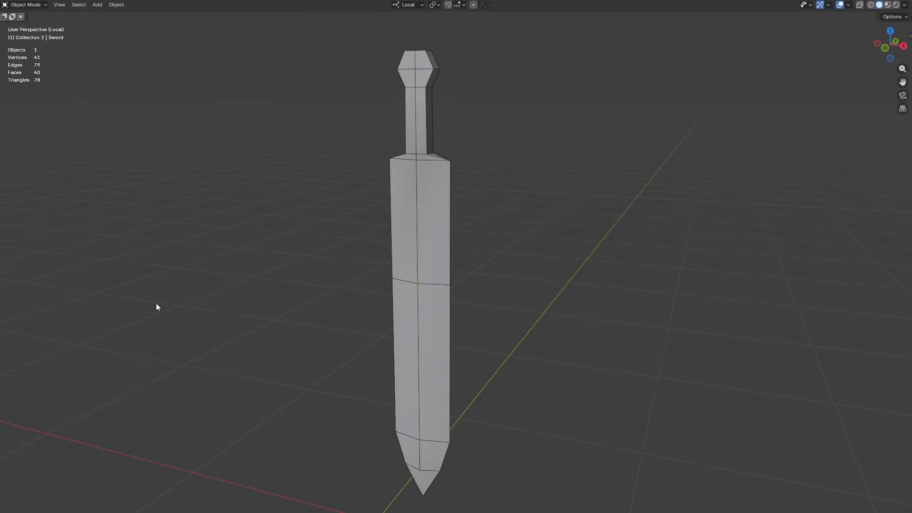
left_click(400, 305)
key("KP_Decimal")
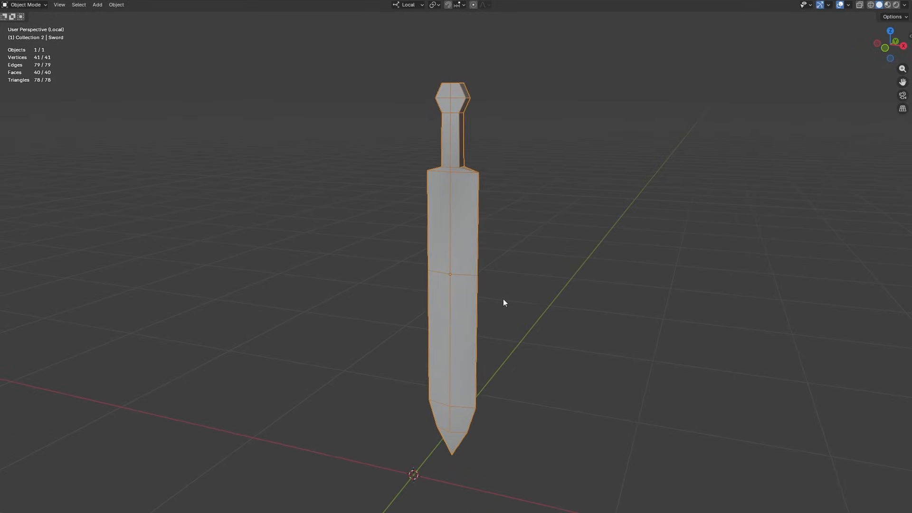
scroll(503, 299, "up", 1)
key("ctrl+Tab")
left_click(542, 324)
key("Tab")
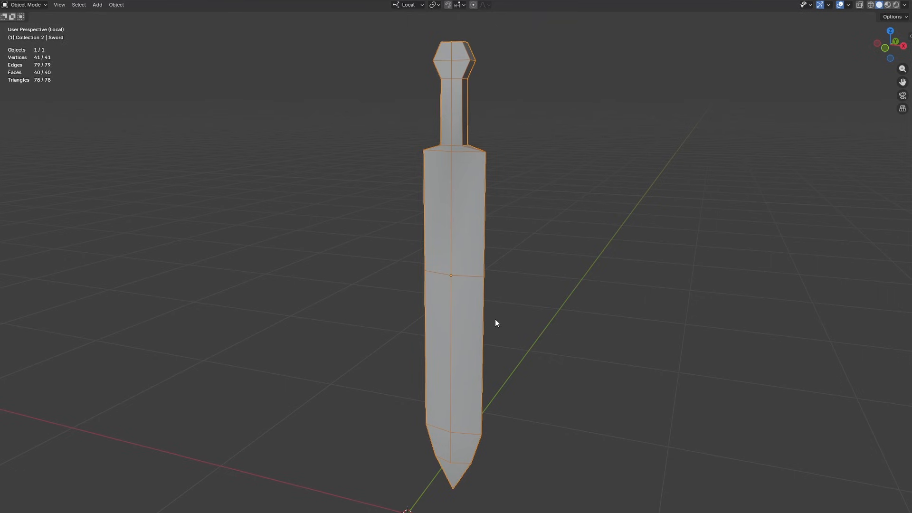